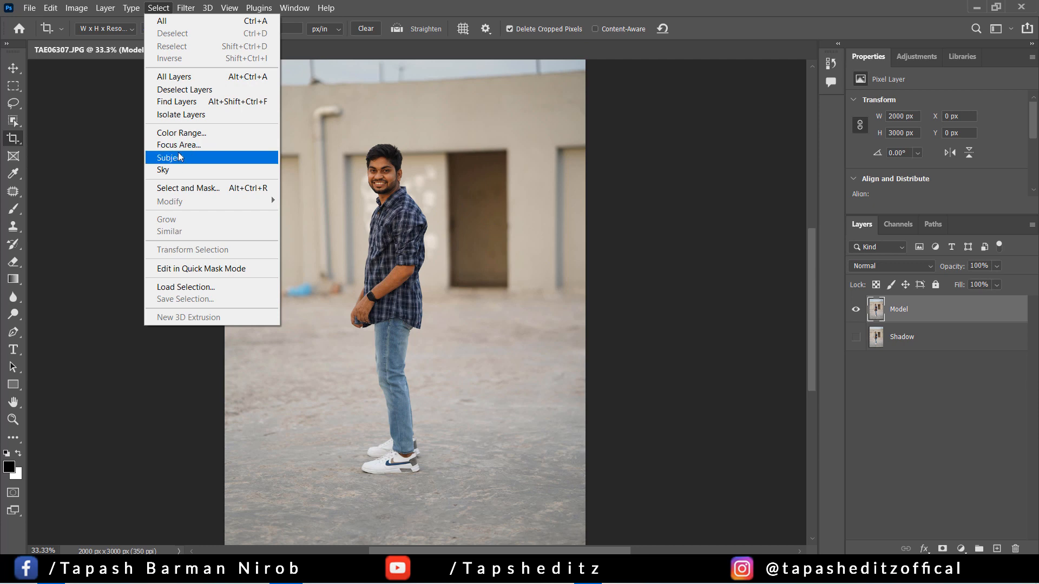
Step: Select the subject on the Model layer and add a layer mask from that selection
{"action": "left_click", "coordinate": [179, 157]}
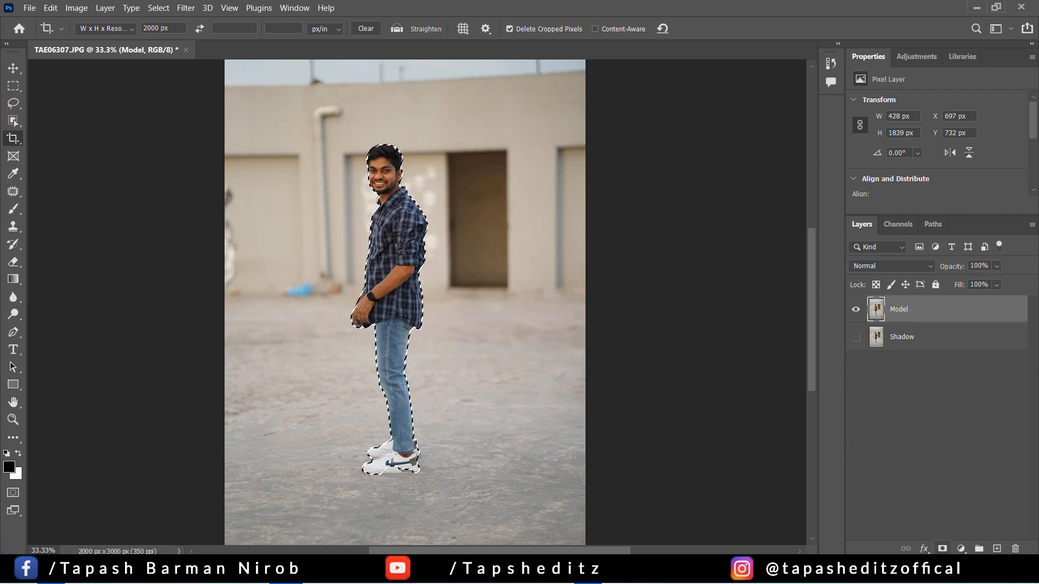
{"action": "left_click", "coordinate": [942, 548]}
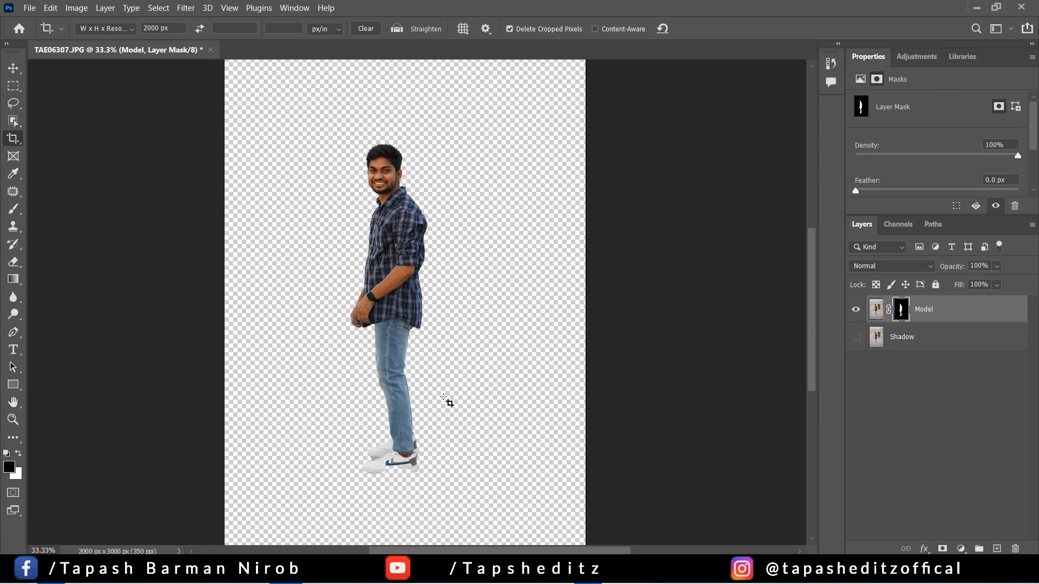
Step: Paint the missing sole and heel areas of the shoes back into the Model mask with a white 50 px Hard Round brush
{"action": "key", "text": "ctrl+1"}
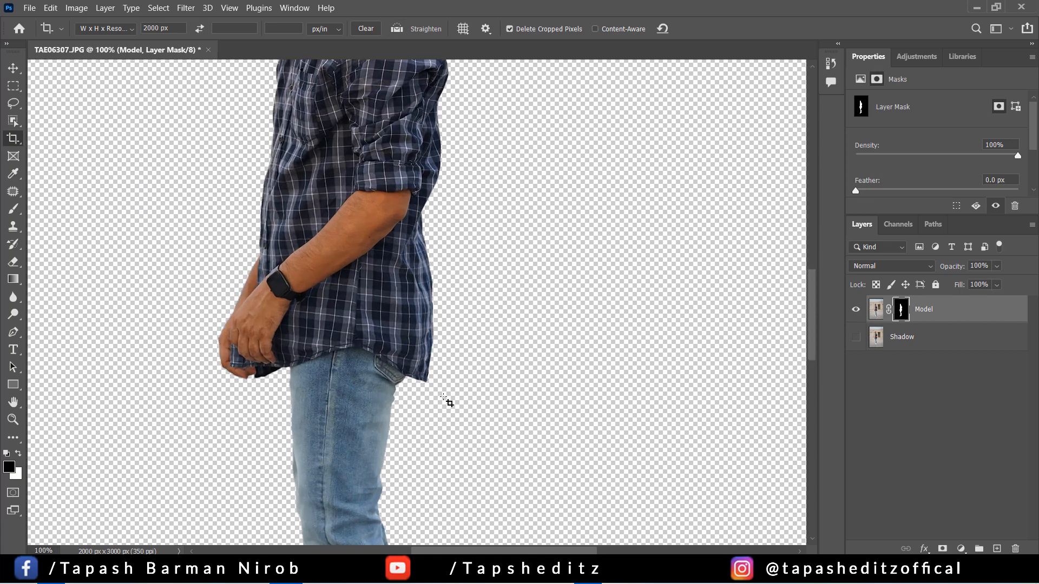
{"action": "left_click_drag", "start_coordinate": [813, 285], "coordinate": [813, 368]}
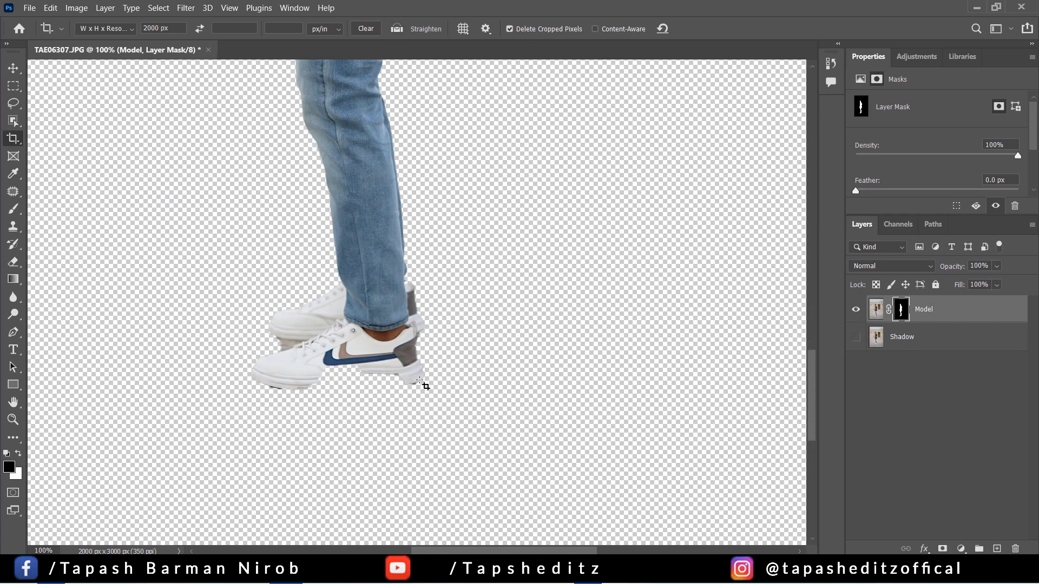
{"action": "key", "text": "ctrl+plus"}
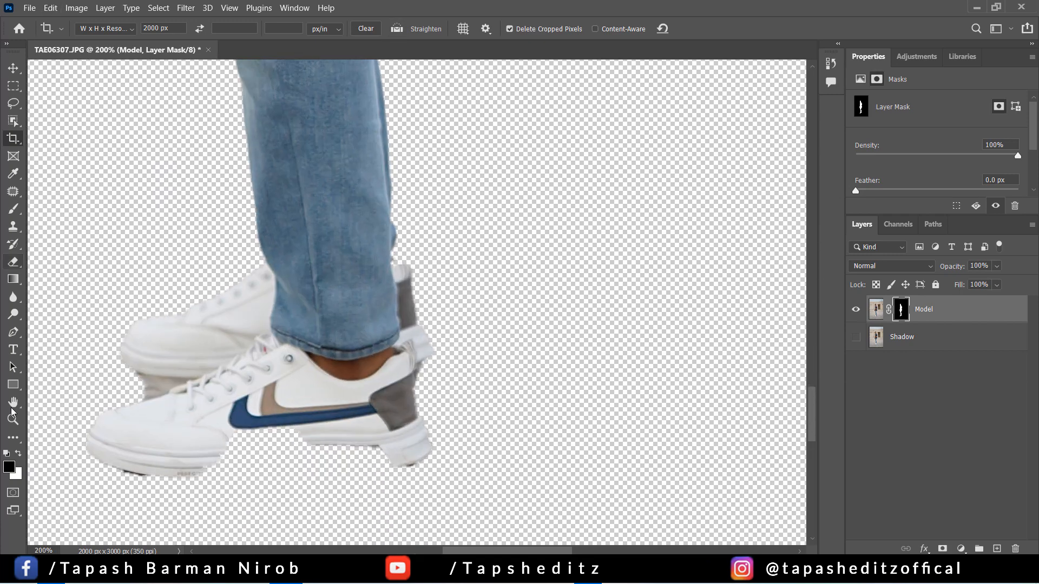
{"action": "left_click", "coordinate": [19, 455]}
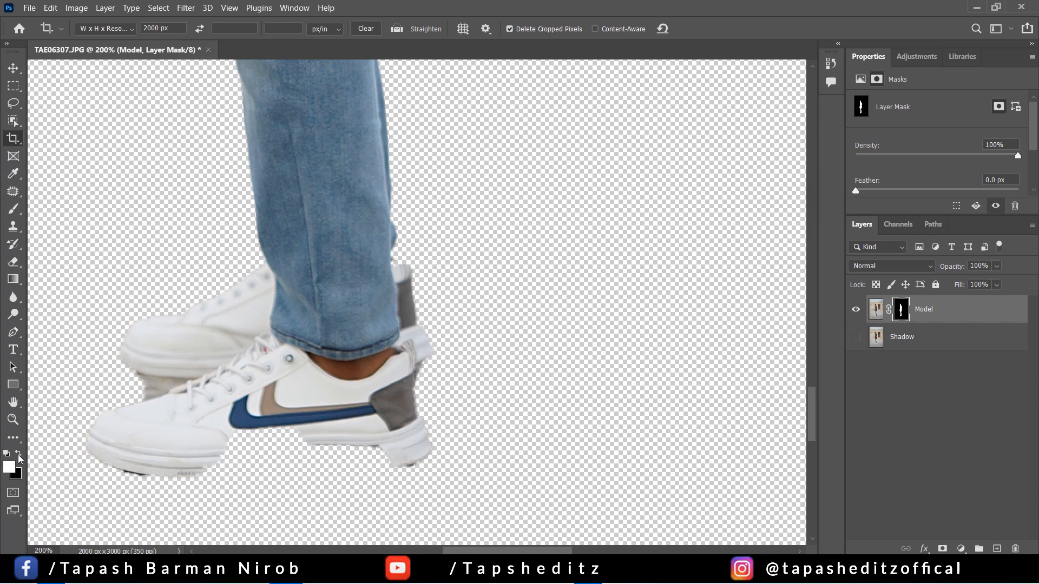
{"action": "left_click", "coordinate": [13, 209]}
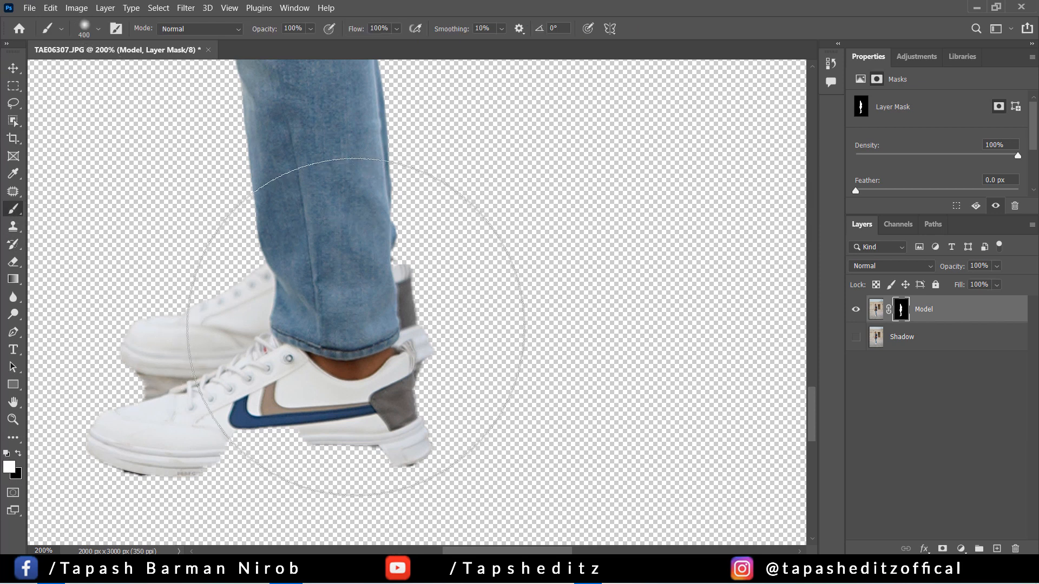
{"action": "left_click", "coordinate": [93, 32]}
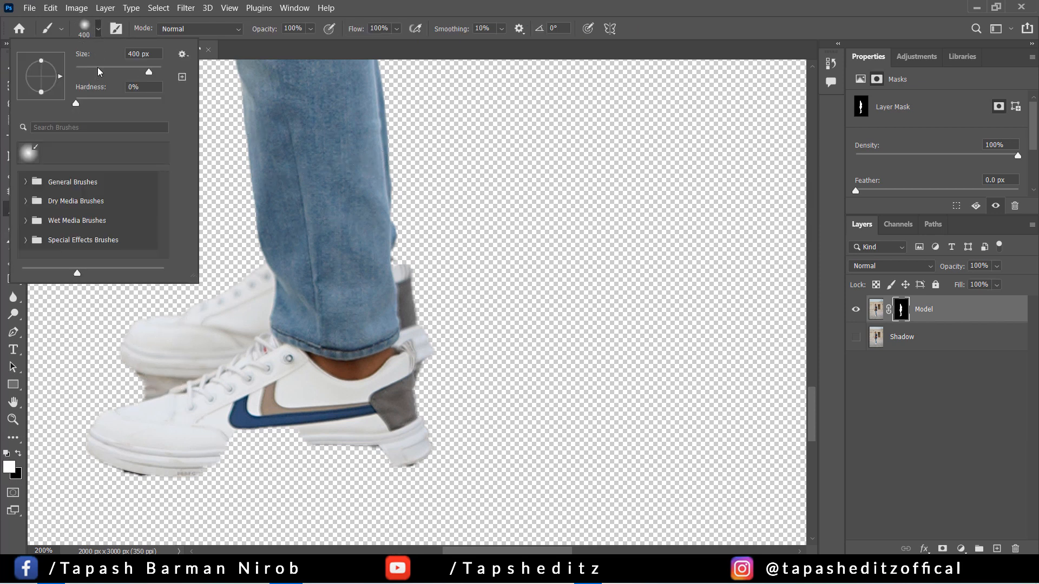
{"action": "left_click", "coordinate": [98, 71]}
{"action": "left_click", "coordinate": [24, 183]}
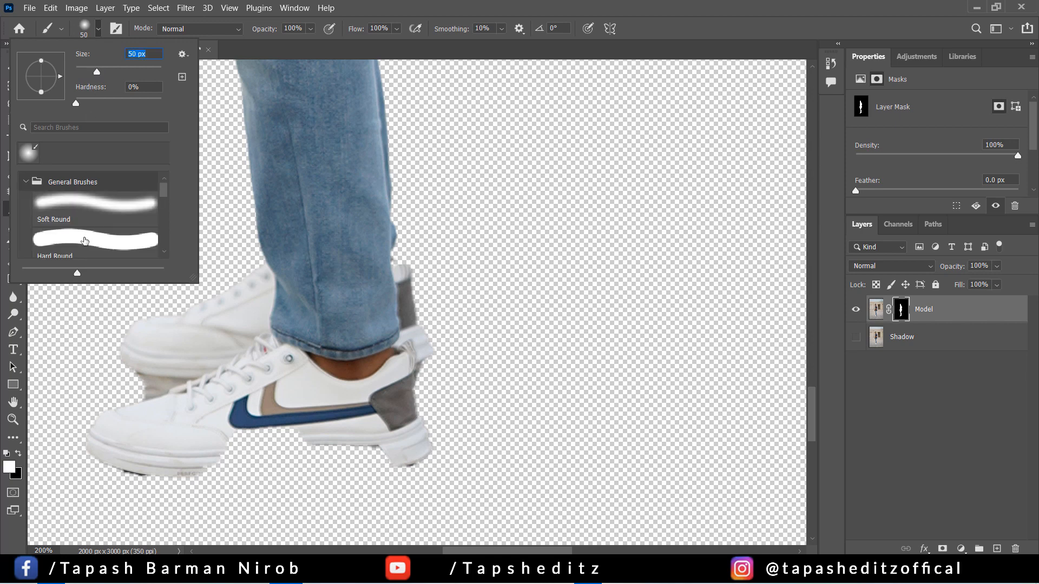
{"action": "left_click", "coordinate": [85, 241]}
{"action": "key", "text": "Return"}
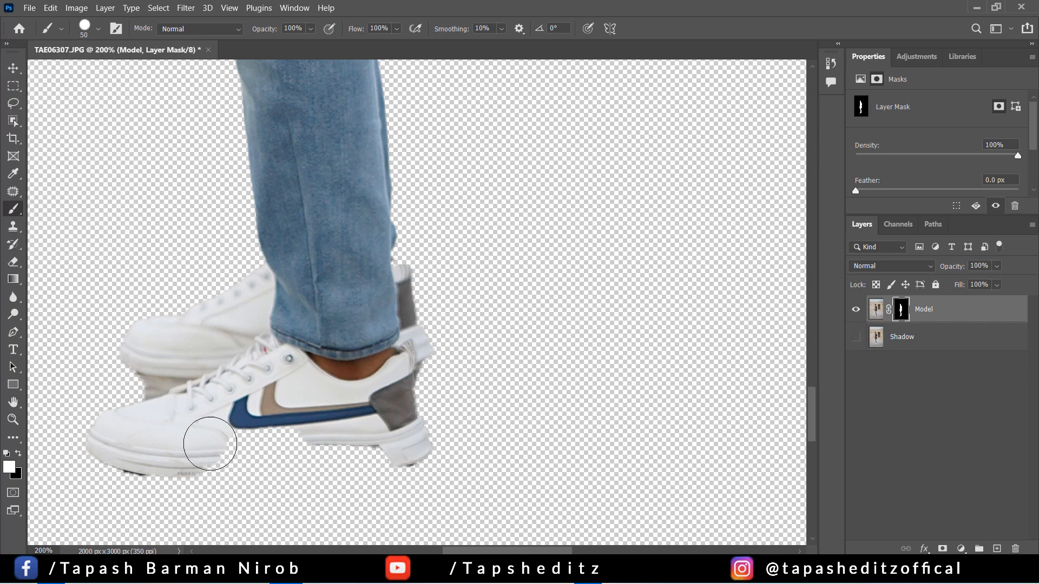
{"action": "mouse_move", "coordinate": [210, 444]}
{"action": "left_mouse_down"}
{"action": "mouse_move", "coordinate": [381, 441]}
{"action": "mouse_move", "coordinate": [186, 448]}
{"action": "mouse_move", "coordinate": [411, 441]}
{"action": "mouse_move", "coordinate": [381, 441]}
{"action": "mouse_move", "coordinate": [388, 401]}
{"action": "mouse_move", "coordinate": [393, 379]}
{"action": "mouse_move", "coordinate": [401, 427]}
{"action": "mouse_move", "coordinate": [425, 379]}
{"action": "mouse_move", "coordinate": [414, 438]}
{"action": "mouse_move", "coordinate": [405, 379]}
{"action": "mouse_move", "coordinate": [413, 293]}
{"action": "mouse_move", "coordinate": [408, 268]}
{"action": "mouse_move", "coordinate": [394, 271]}
{"action": "mouse_move", "coordinate": [379, 254]}
{"action": "mouse_move", "coordinate": [387, 259]}
{"action": "left_mouse_up"}
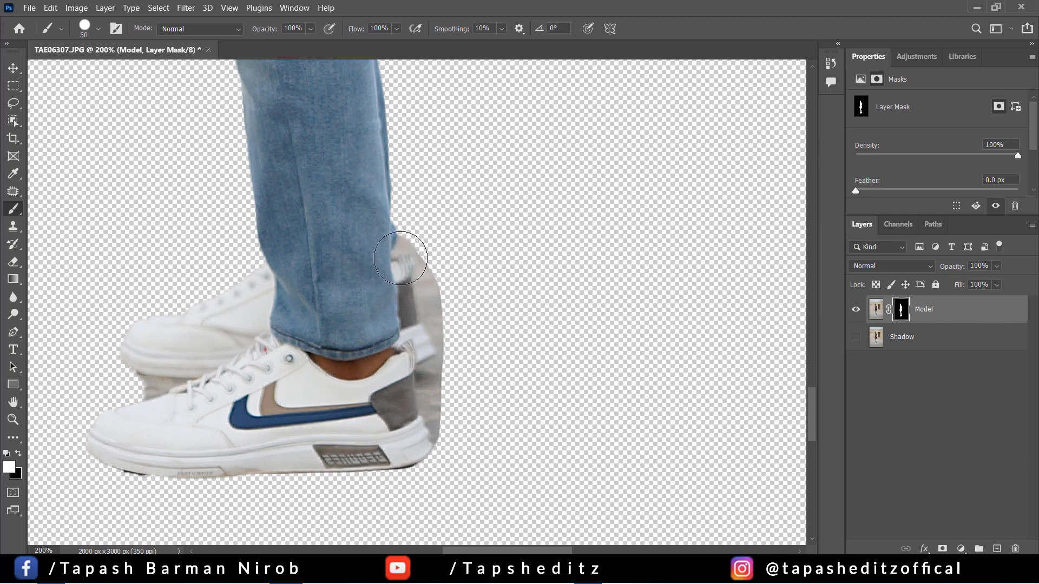
Step: Draw a closed Pen path along the heels of both shoes and around the leftover background behind them
{"action": "key", "text": "p"}
{"action": "left_click", "coordinate": [399, 250]}
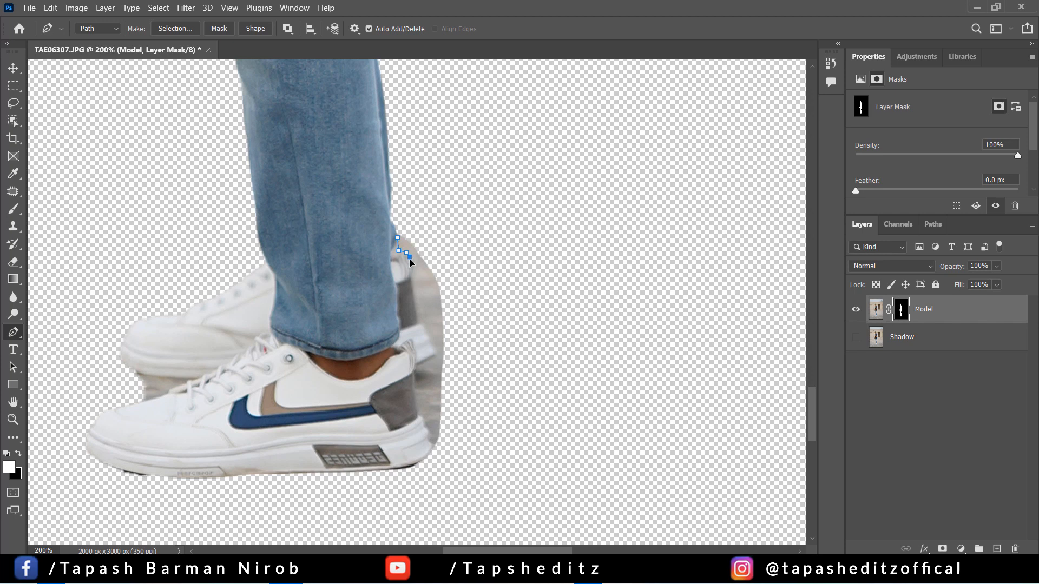
{"action": "left_click", "coordinate": [416, 306]}
{"action": "left_click_drag", "start_coordinate": [435, 345], "coordinate": [437, 356]}
{"action": "left_click", "coordinate": [416, 367]}
{"action": "left_click", "coordinate": [429, 433]}
{"action": "left_click", "coordinate": [432, 441]}
{"action": "left_click", "coordinate": [433, 446]}
{"action": "mouse_move", "coordinate": [440, 452]}
{"action": "left_mouse_down"}
{"action": "mouse_move", "coordinate": [473, 451]}
{"action": "mouse_move", "coordinate": [530, 370]}
{"action": "left_mouse_up"}
{"action": "left_click_drag", "start_coordinate": [525, 221], "coordinate": [446, 209]}
{"action": "left_click_drag", "start_coordinate": [427, 214], "coordinate": [423, 218]}
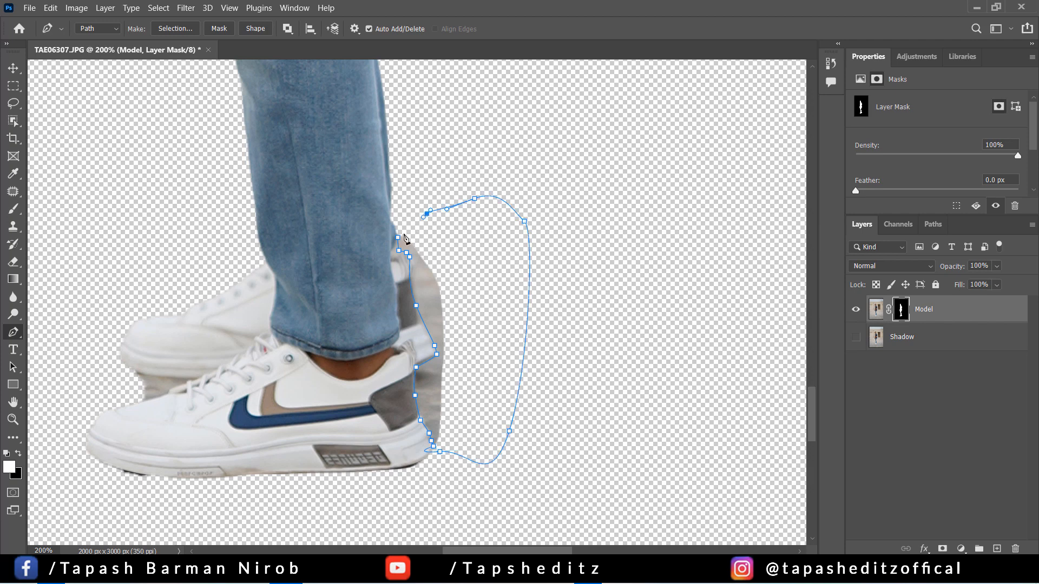
{"action": "left_click", "coordinate": [398, 238]}
Step: Convert the heel path to a selection, paint the leftover background out of the Model mask in black, and deselect
{"action": "right_click", "coordinate": [417, 241]}
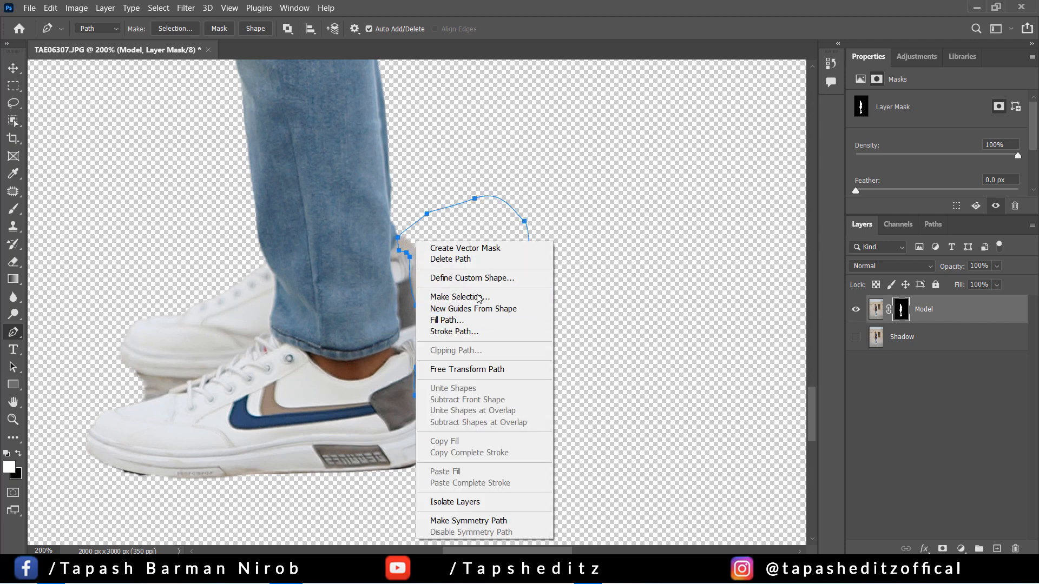
{"action": "left_click", "coordinate": [479, 297]}
{"action": "left_click", "coordinate": [590, 143]}
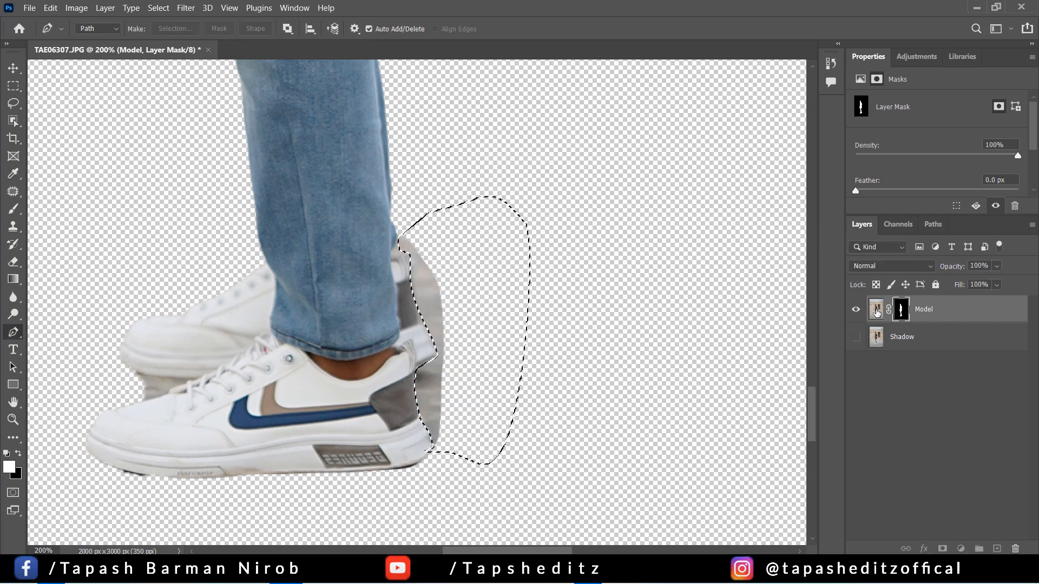
{"action": "key", "text": "b"}
{"action": "key", "text": "x"}
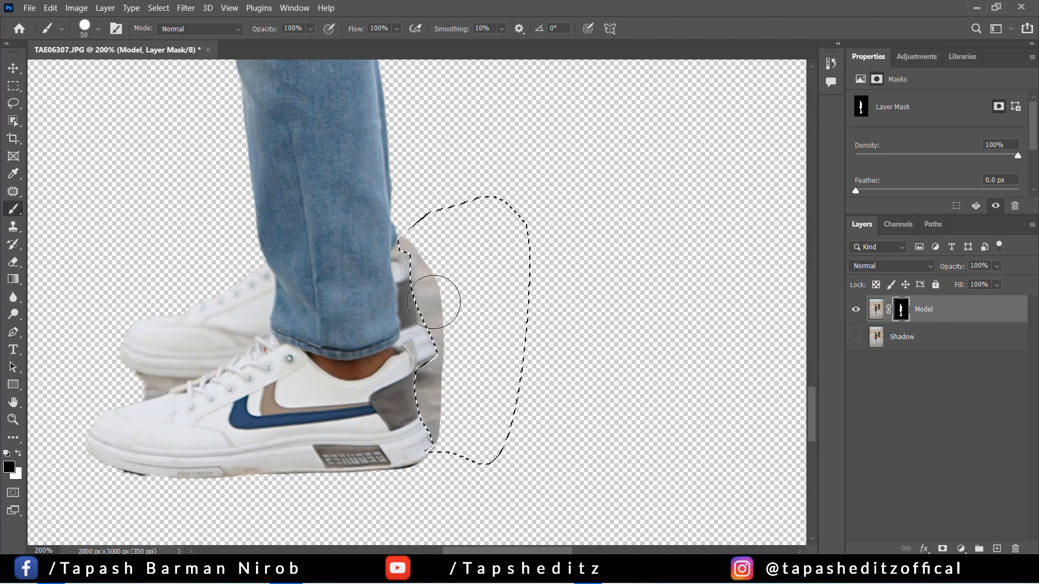
{"action": "mouse_move", "coordinate": [433, 302]}
{"action": "left_mouse_down"}
{"action": "mouse_move", "coordinate": [443, 361]}
{"action": "mouse_move", "coordinate": [436, 413]}
{"action": "left_mouse_up"}
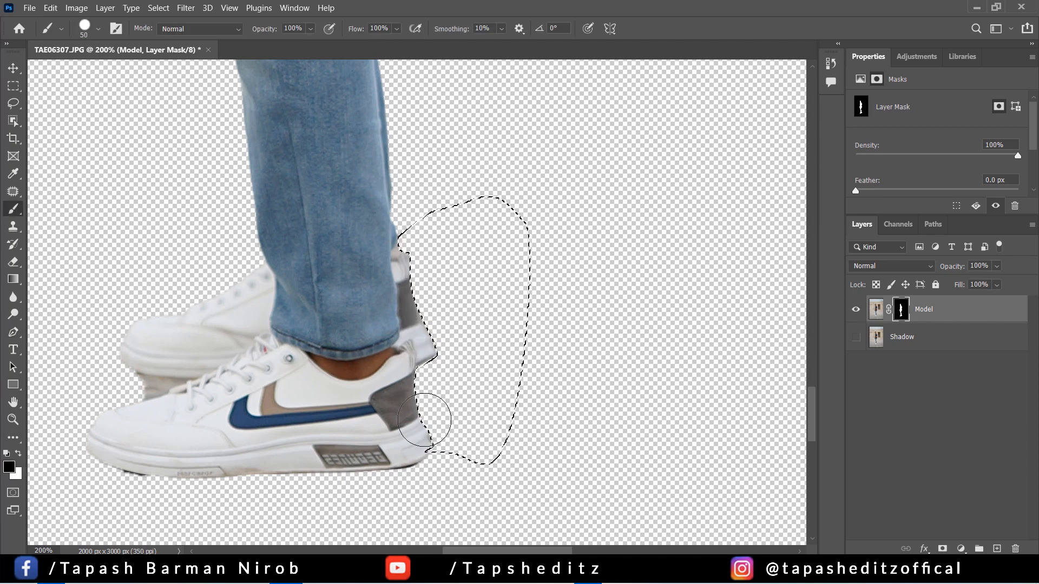
{"action": "key", "text": "ctrl+d"}
{"action": "key", "text": "ctrl+0"}
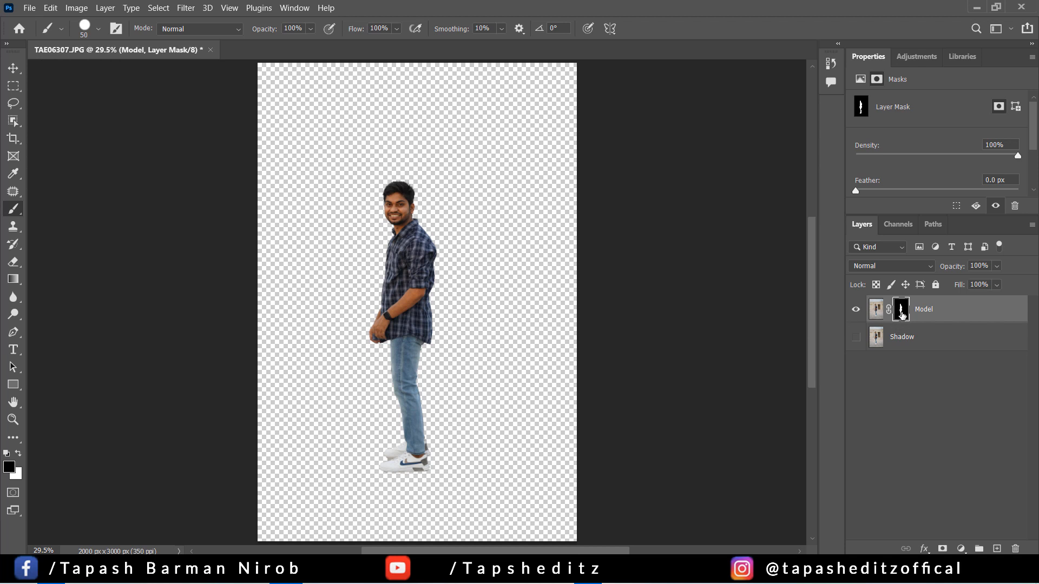
Step: Apply the layer mask to the Model layer permanently
{"action": "right_click", "coordinate": [901, 314]}
{"action": "left_click", "coordinate": [931, 341]}
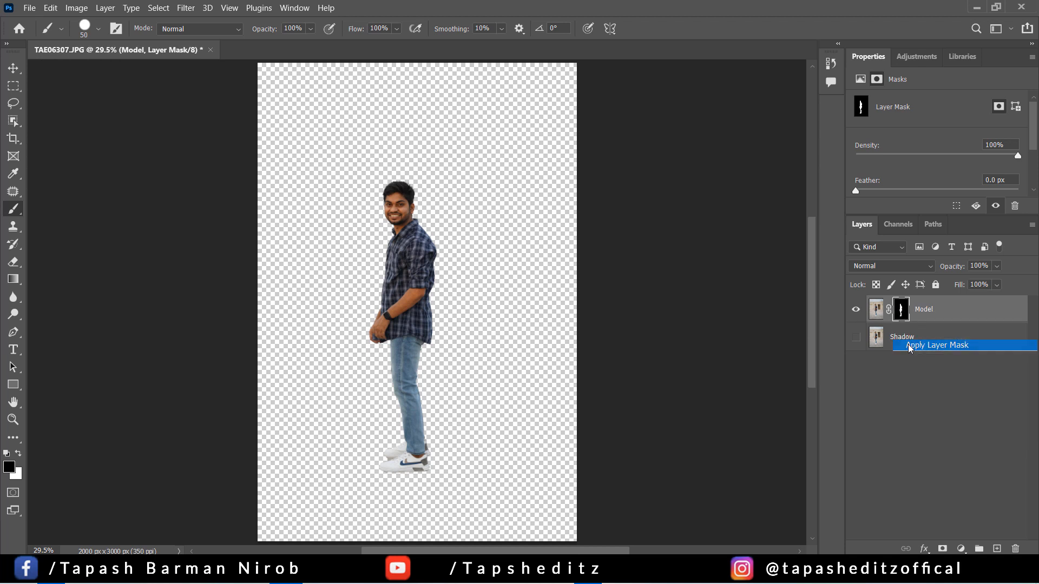
{"action": "left_click", "coordinate": [856, 337]}
{"action": "left_click", "coordinate": [856, 337]}
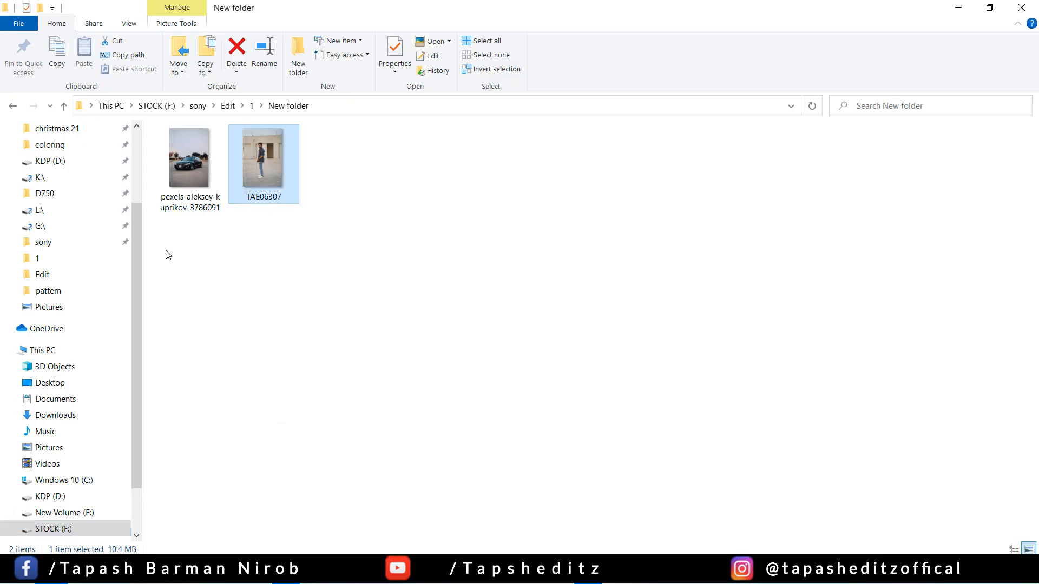
Step: Place the car photo pexels-aleksey-kuprikov-3786091 into the document so it fills the canvas
{"action": "left_click", "coordinate": [187, 176]}
{"action": "left_click_drag", "start_coordinate": [219, 285], "coordinate": [424, 352]}
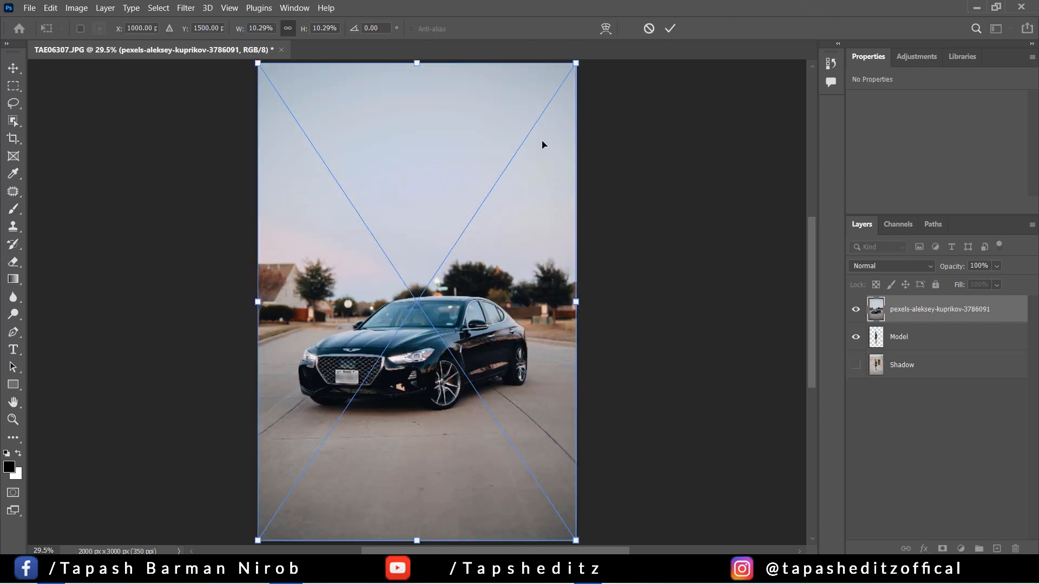
{"action": "key", "text": "ctrl+minus"}
{"action": "left_click", "coordinate": [672, 29]}
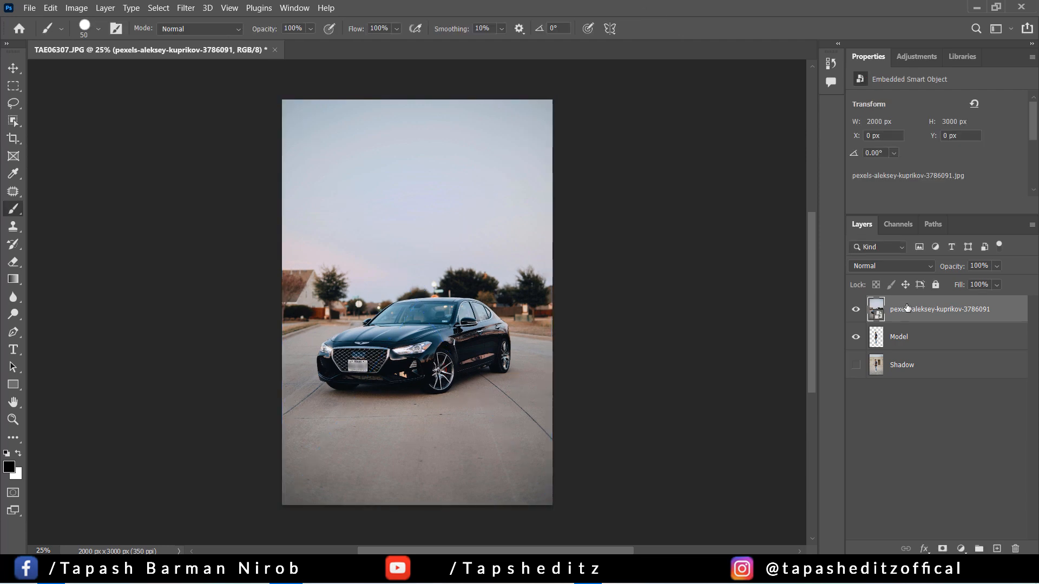
Step: Move the car photo layer below the Shadow layer and rename it Background
{"action": "left_click_drag", "start_coordinate": [908, 308], "coordinate": [920, 380]}
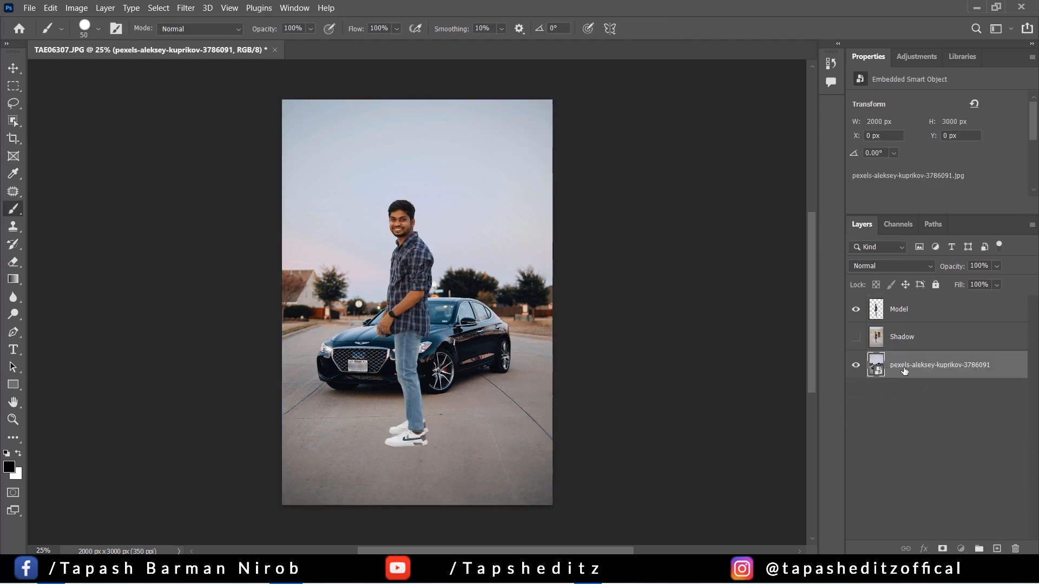
{"action": "double_click", "coordinate": [899, 367]}
{"action": "type", "text": "Background"}
{"action": "key", "text": "Return"}
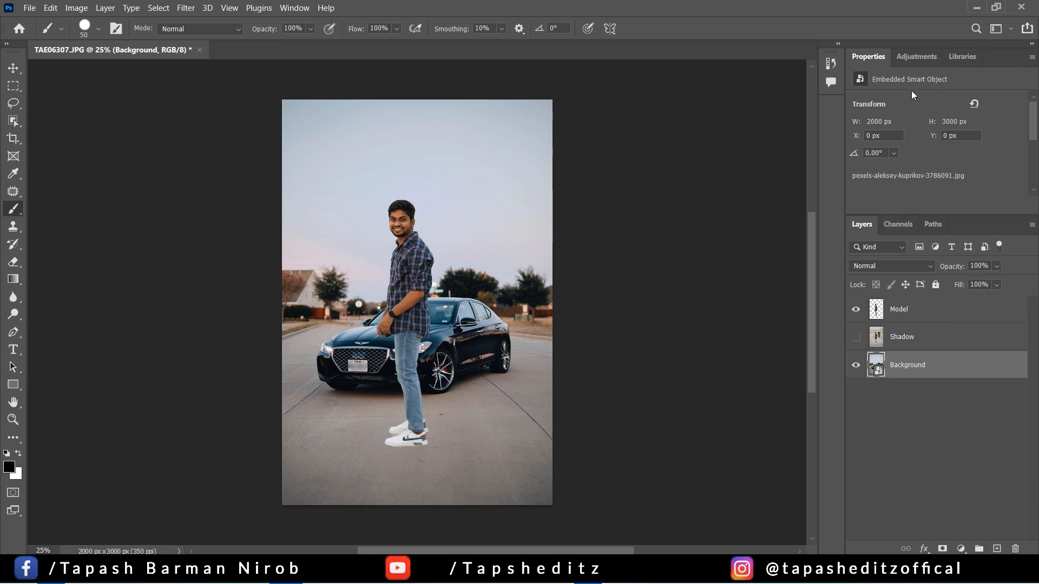
Step: Close the Properties and Libraries panels and extend the Layers panel upward
{"action": "right_click", "coordinate": [864, 58]}
{"action": "left_click", "coordinate": [876, 64]}
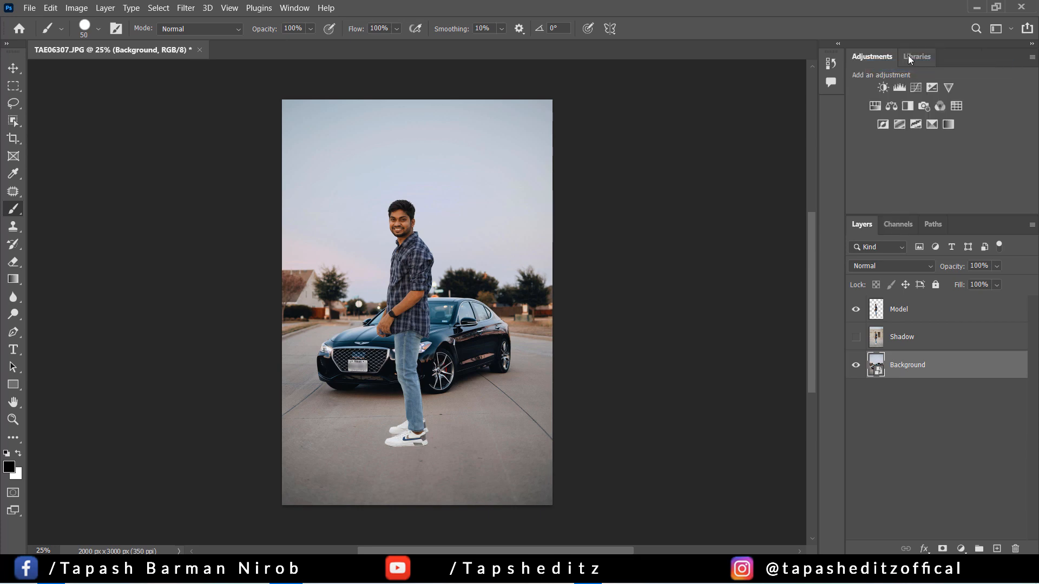
{"action": "left_click", "coordinate": [926, 58]}
{"action": "right_click", "coordinate": [928, 57]}
{"action": "left_click", "coordinate": [926, 63]}
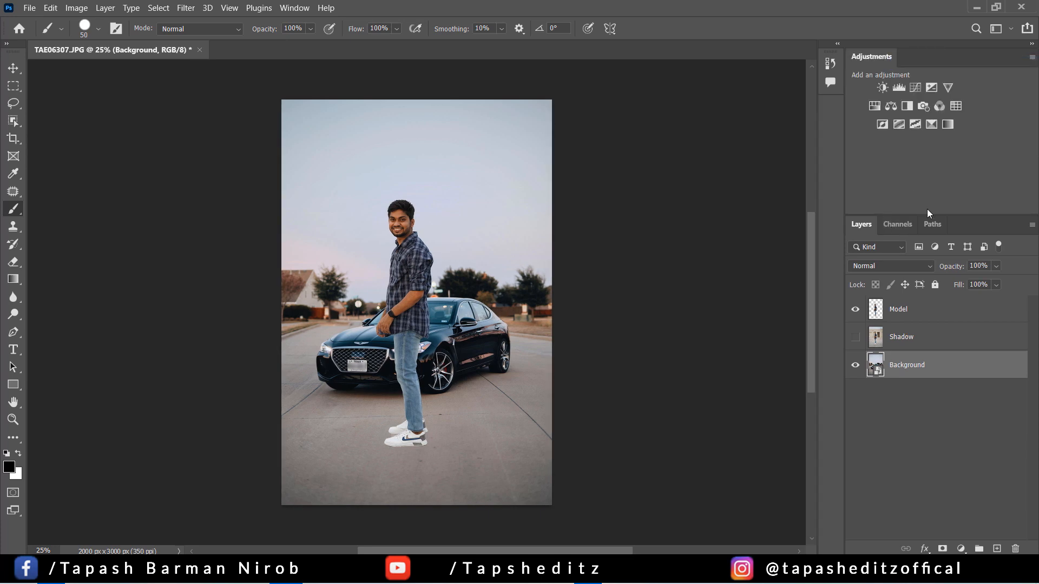
{"action": "mouse_move", "coordinate": [932, 215]}
{"action": "left_mouse_down"}
{"action": "mouse_move", "coordinate": [925, 146]}
{"action": "mouse_move", "coordinate": [930, 199]}
{"action": "left_mouse_up"}
{"action": "key", "text": "ctrl+plus"}
{"action": "key", "text": "ctrl+minus"}
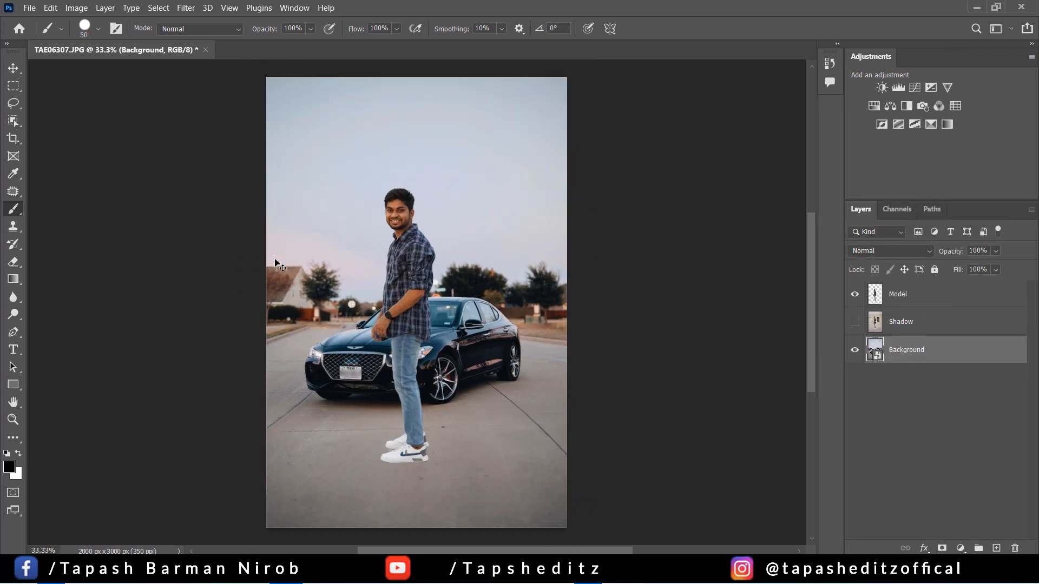
{"action": "left_click", "coordinate": [909, 324]}
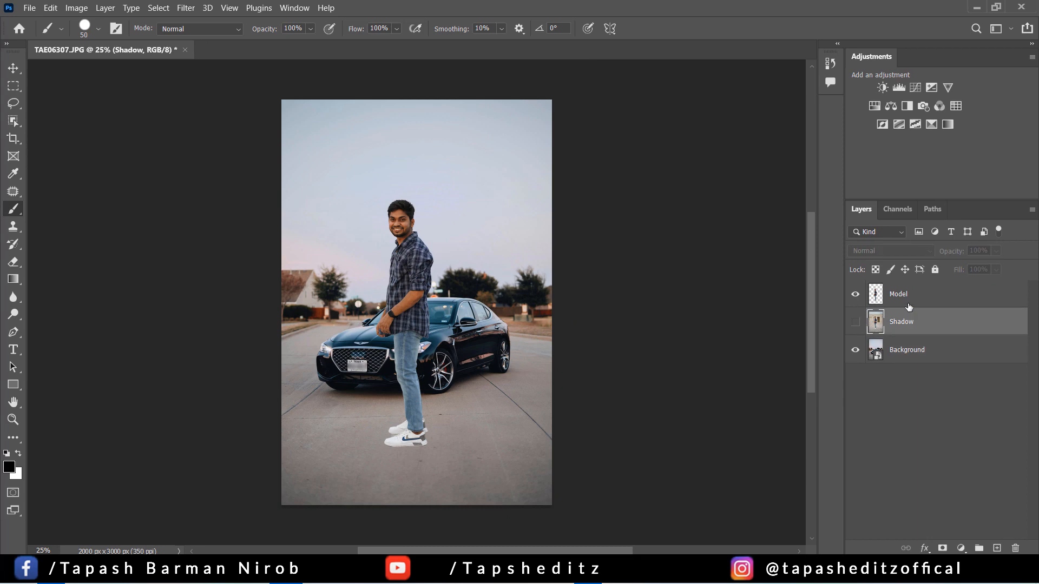
{"action": "left_click", "coordinate": [912, 348]}
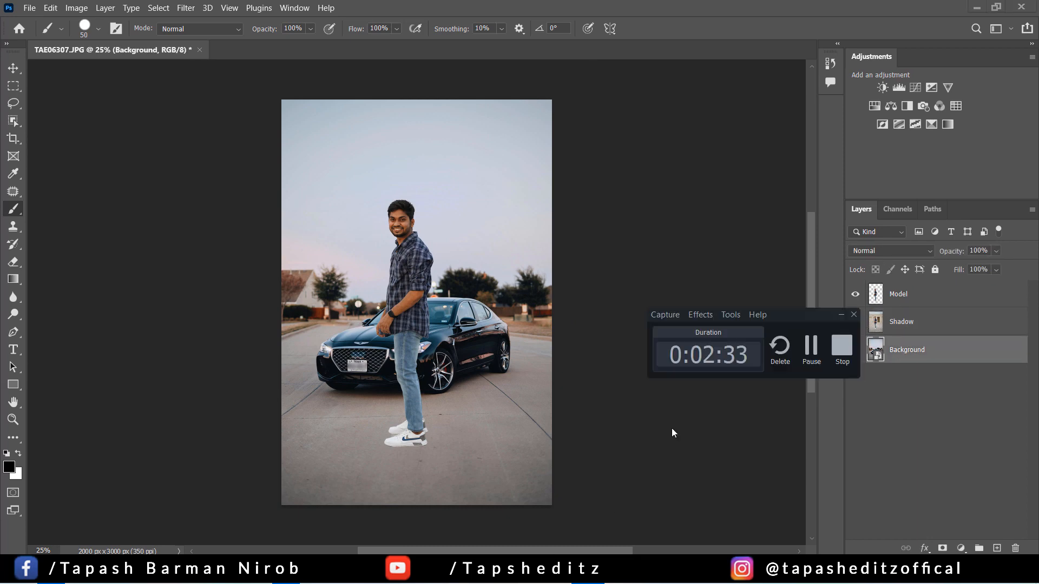
{"action": "left_click", "coordinate": [807, 350]}
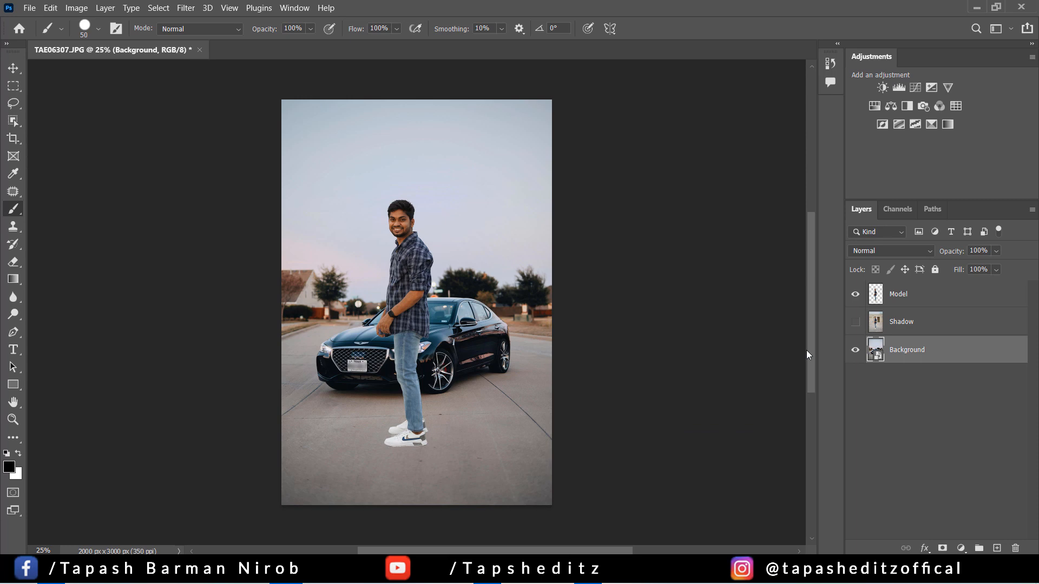
Step: Rasterize the Background layer and enlarge it to about 128%, positioning the car behind the man with the image overlapping every canvas edge
{"action": "right_click", "coordinate": [948, 355]}
{"action": "left_click", "coordinate": [941, 282]}
{"action": "key", "text": "ctrl+t"}
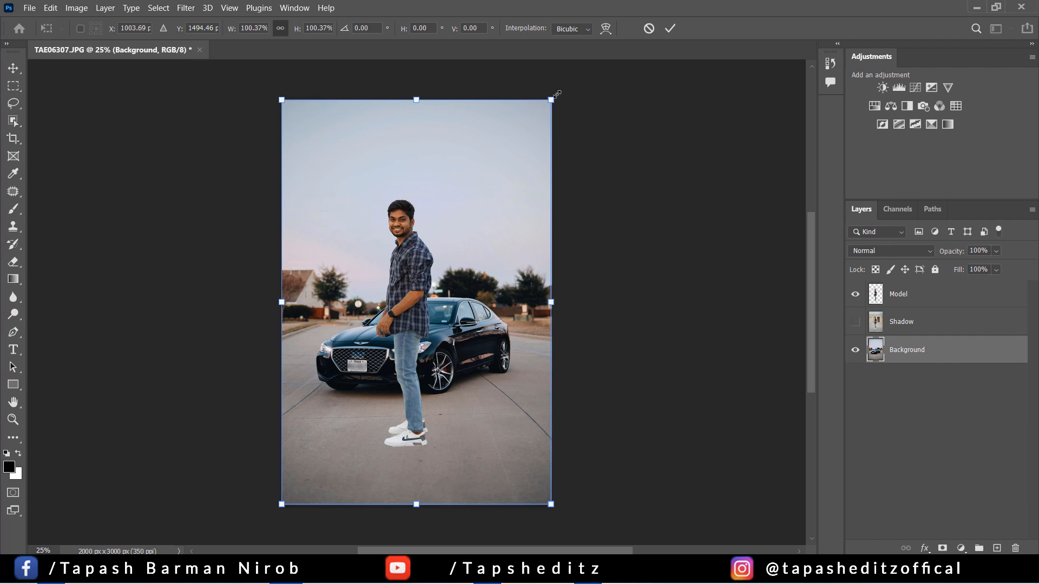
{"action": "left_click_drag", "start_coordinate": [552, 101], "coordinate": [607, 50]}
{"action": "key", "text": "ctrl+minus"}
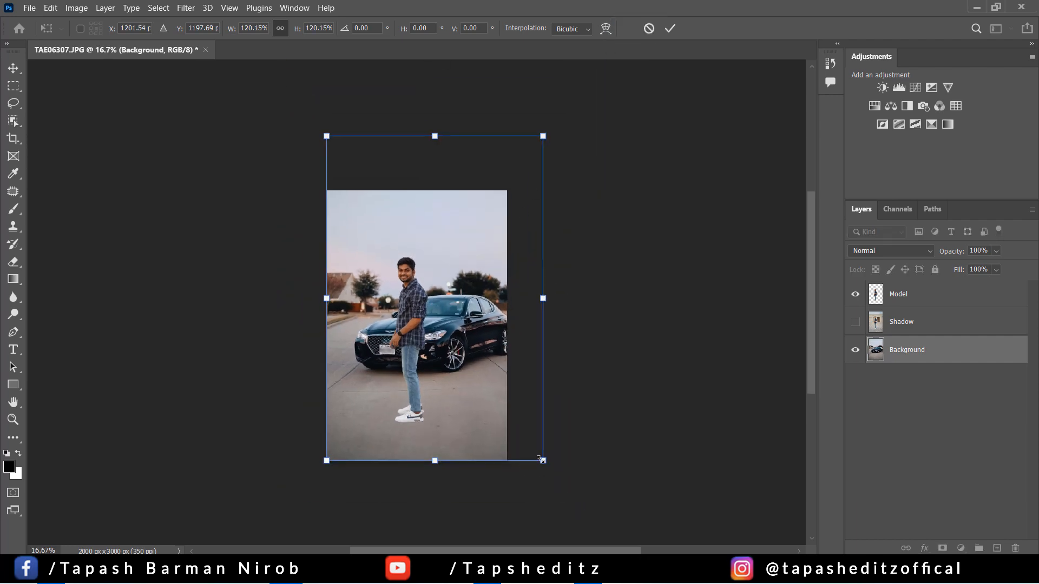
{"action": "left_click_drag", "start_coordinate": [521, 397], "coordinate": [503, 398]}
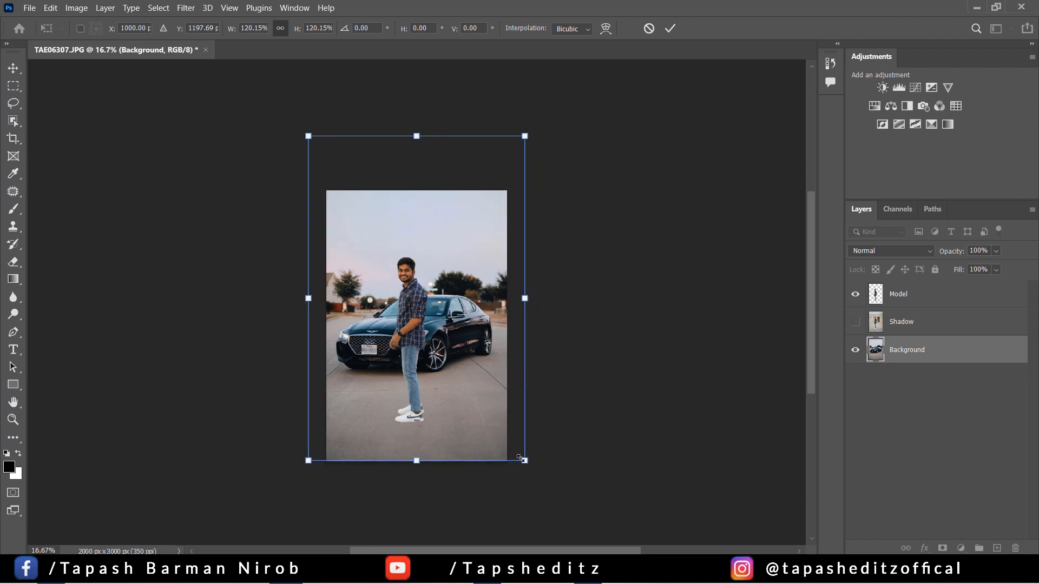
{"action": "left_click_drag", "start_coordinate": [524, 460], "coordinate": [538, 479]}
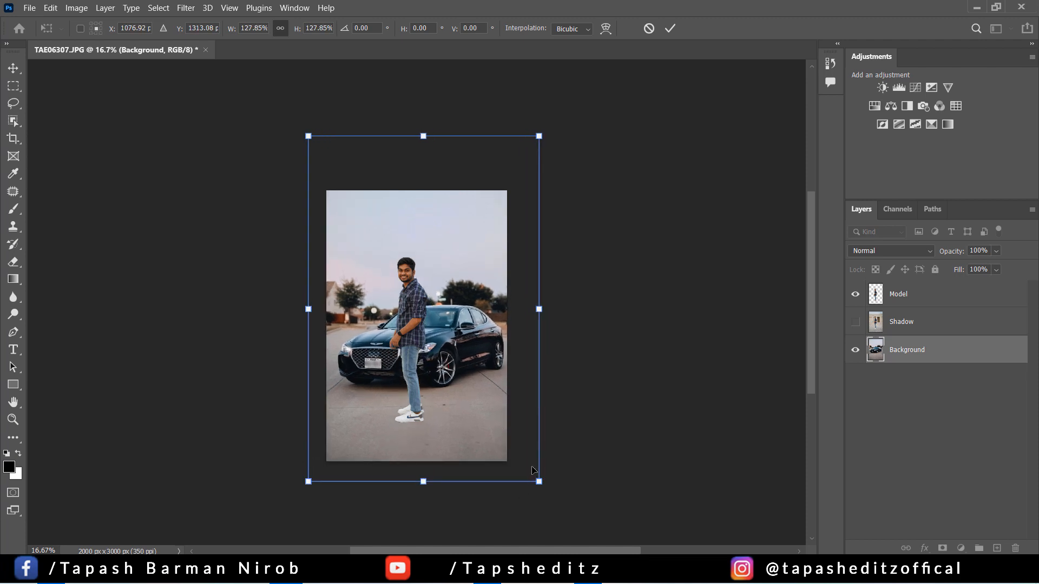
{"action": "left_click_drag", "start_coordinate": [487, 398], "coordinate": [485, 398]}
{"action": "left_click", "coordinate": [670, 28]}
{"action": "key", "text": "b"}
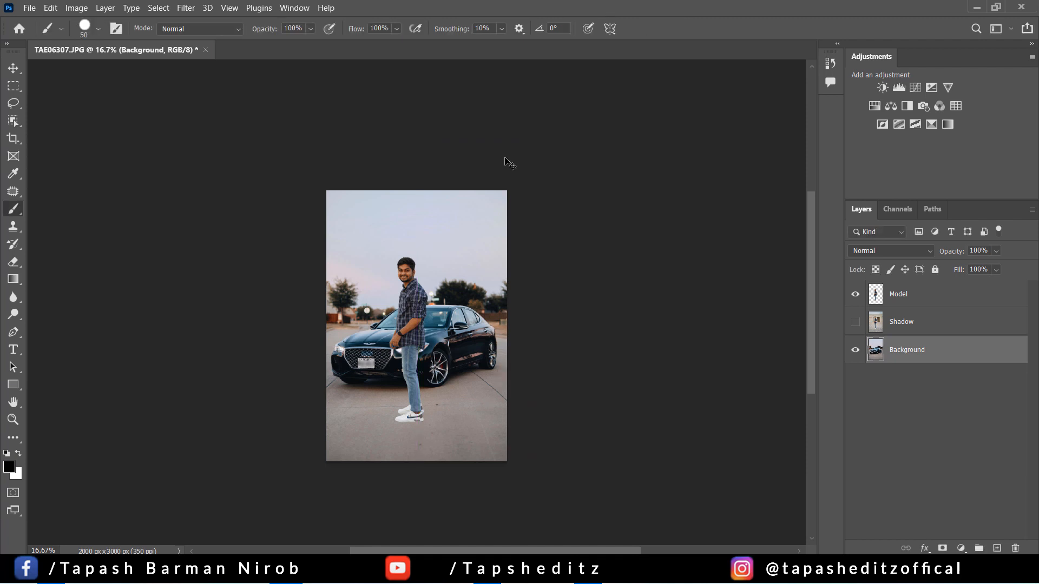
Step: Make the Shadow layer visible, set its blend mode to Darken, and toggle its visibility to compare the blend
{"action": "key", "text": "ctrl+plus"}
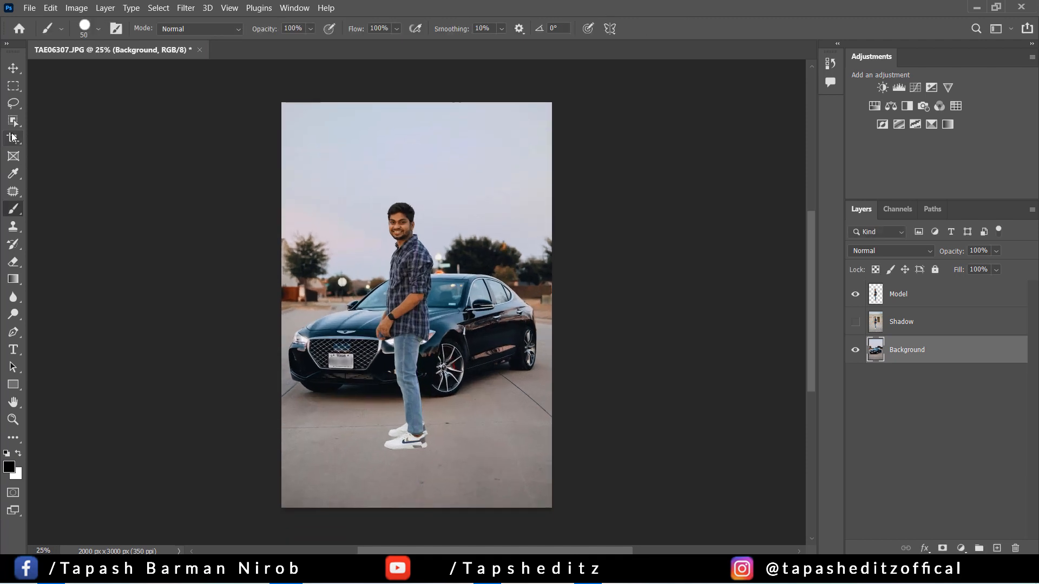
{"action": "left_click", "coordinate": [942, 324]}
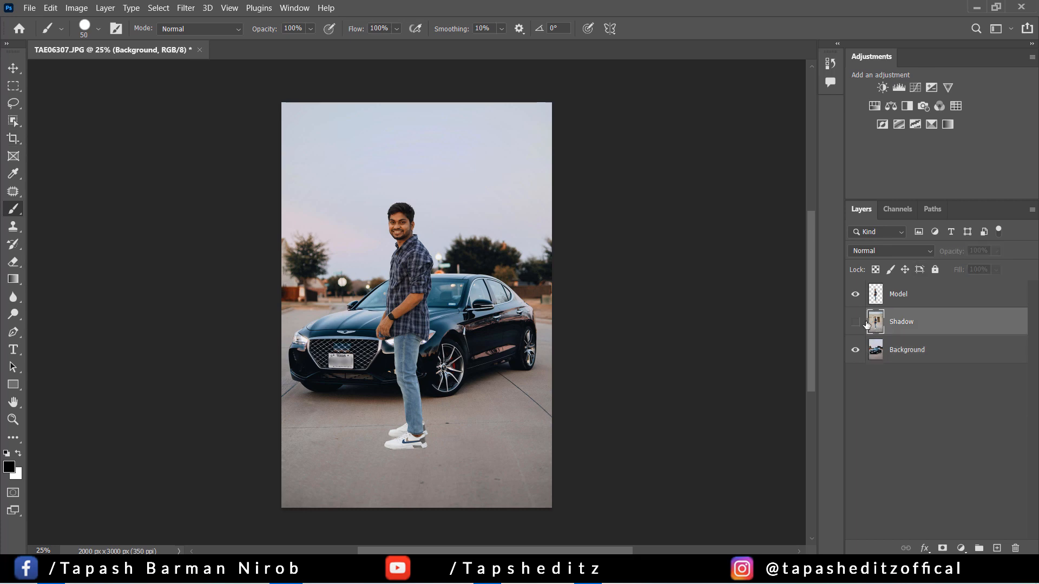
{"action": "left_click", "coordinate": [856, 323]}
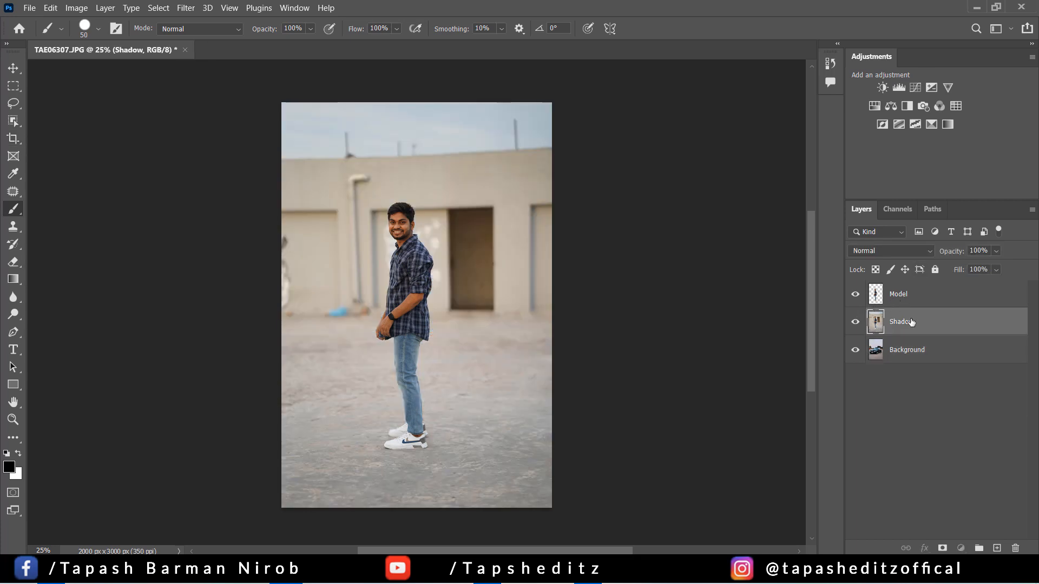
{"action": "mouse_move", "coordinate": [912, 322]}
{"action": "left_mouse_down"}
{"action": "mouse_move", "coordinate": [916, 294]}
{"action": "mouse_move", "coordinate": [914, 319]}
{"action": "left_mouse_up"}
{"action": "left_click", "coordinate": [901, 251]}
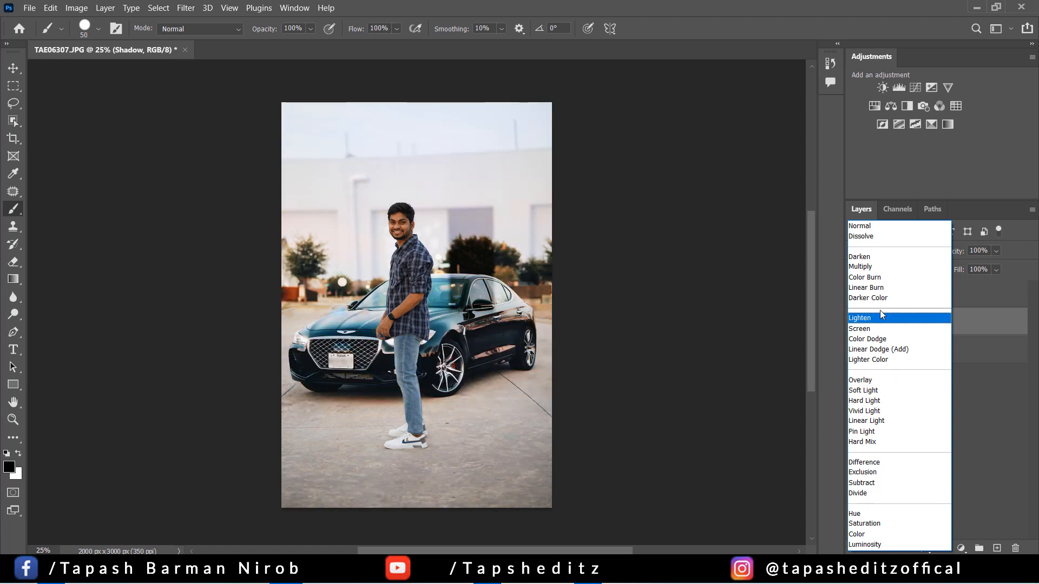
{"action": "left_click", "coordinate": [871, 258]}
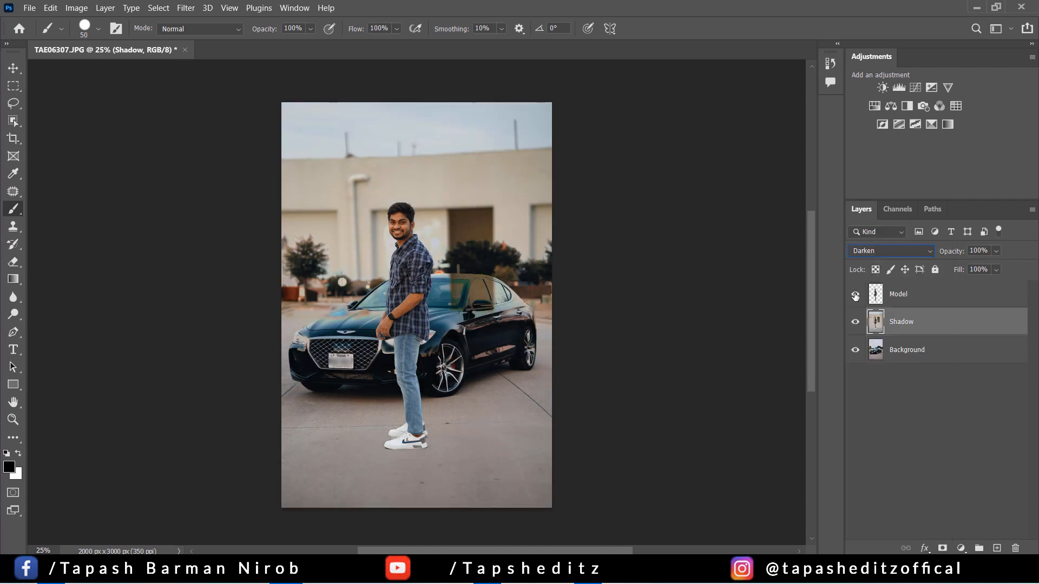
{"action": "left_click", "coordinate": [856, 321]}
{"action": "left_click", "coordinate": [856, 322]}
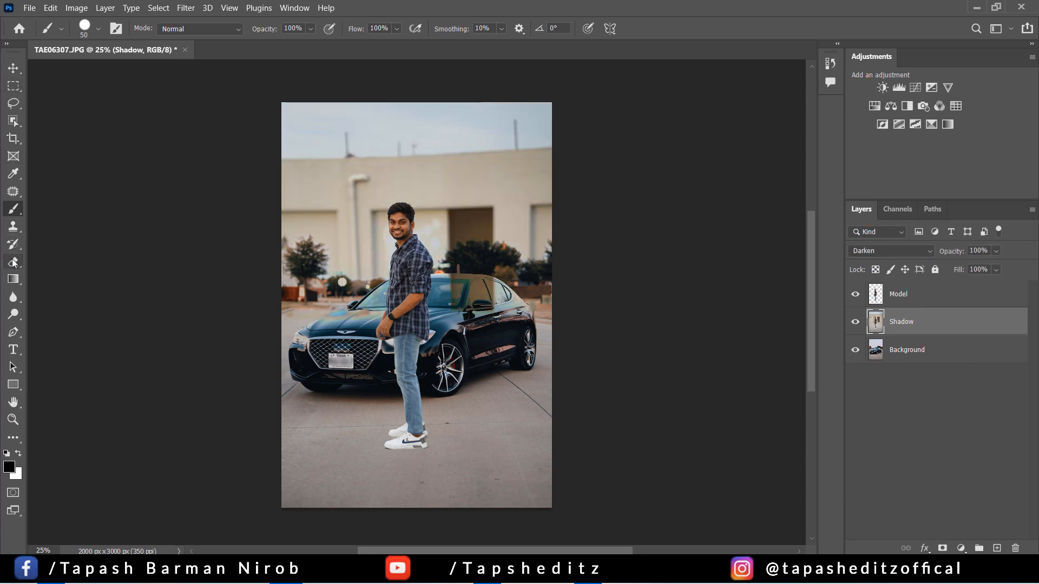
{"action": "left_click", "coordinate": [14, 262]}
{"action": "left_click", "coordinate": [65, 263]}
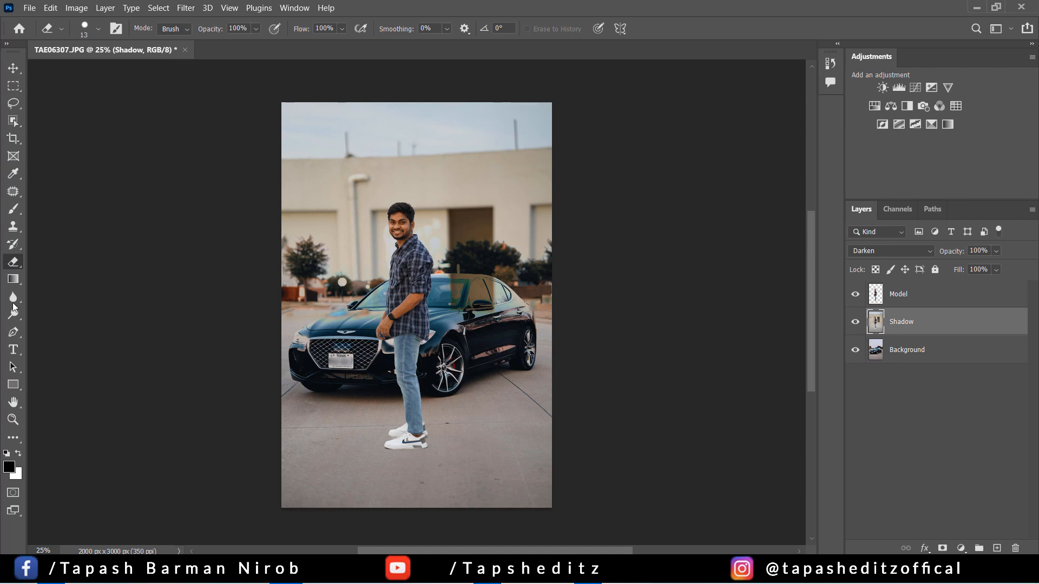
{"action": "left_click", "coordinate": [14, 263]}
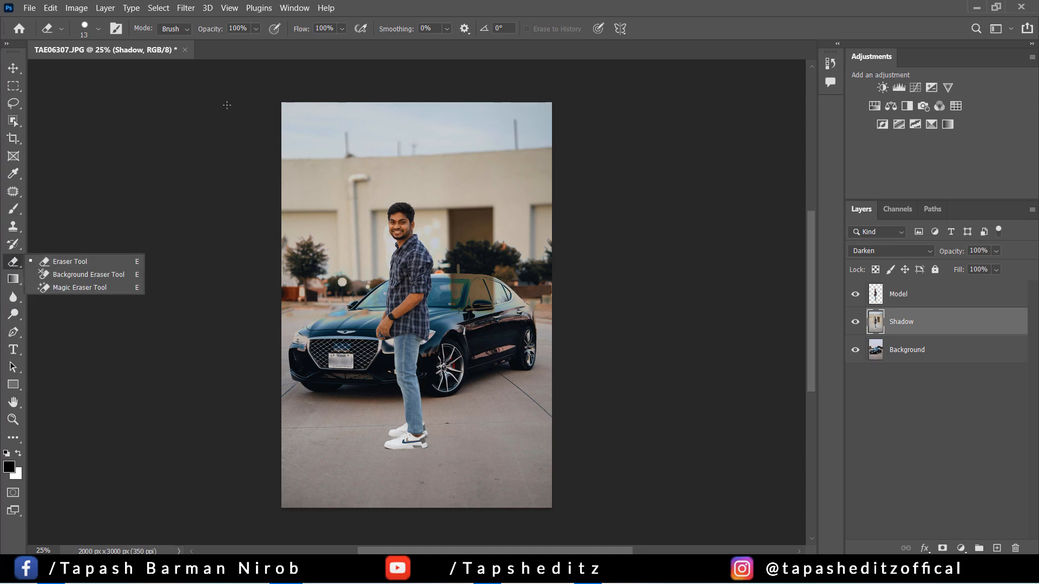
Step: Delete the Shadow layer's content from the canvas top down to about the car's front wheel with a rectangular selection, then deselect
{"action": "left_click", "coordinate": [15, 87]}
{"action": "left_click_drag", "start_coordinate": [232, 85], "coordinate": [567, 379]}
{"action": "key", "text": "Delete"}
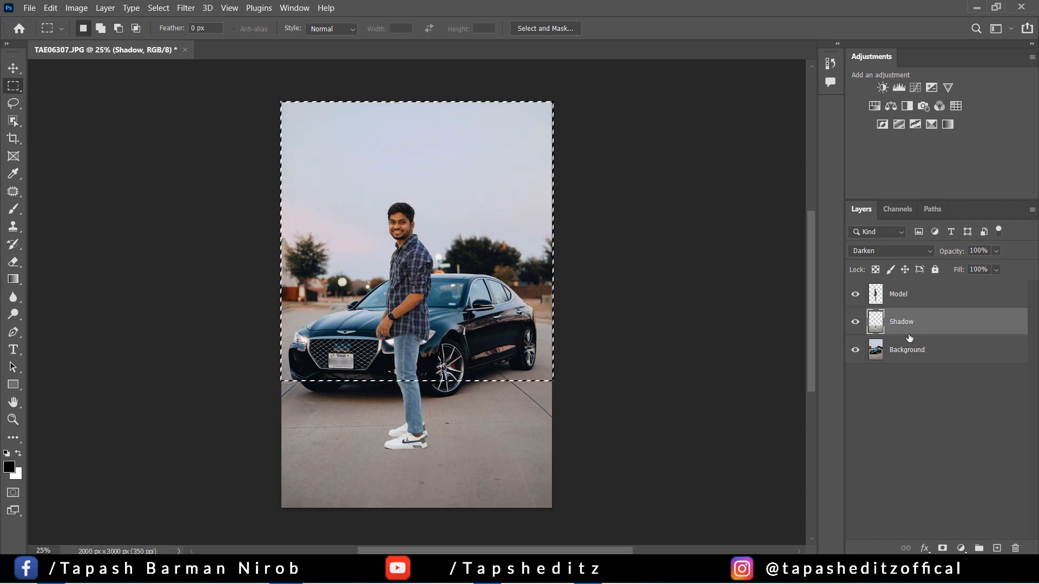
{"action": "key", "text": "ctrl+d"}
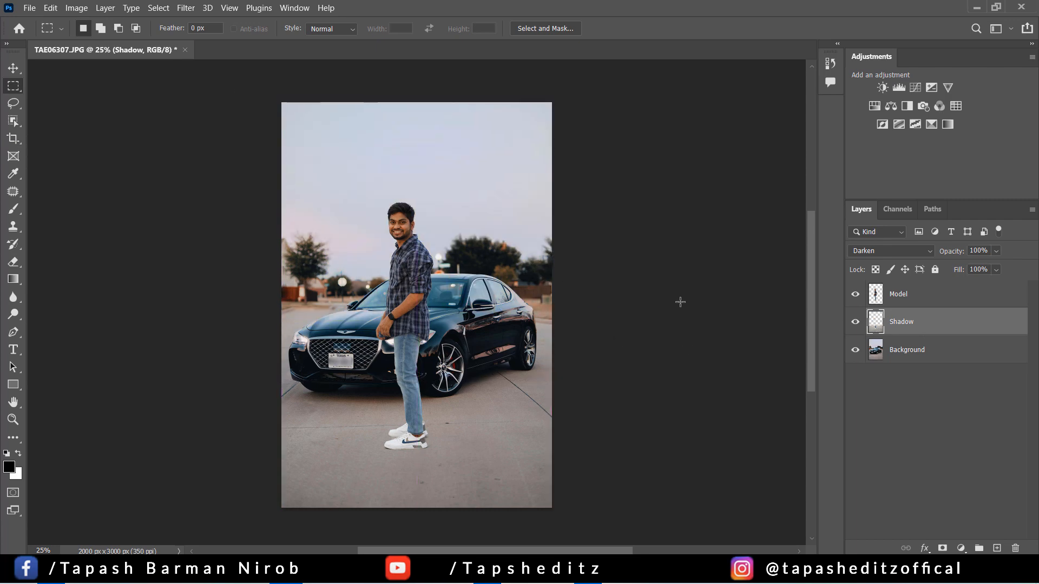
{"action": "left_click", "coordinate": [856, 321]}
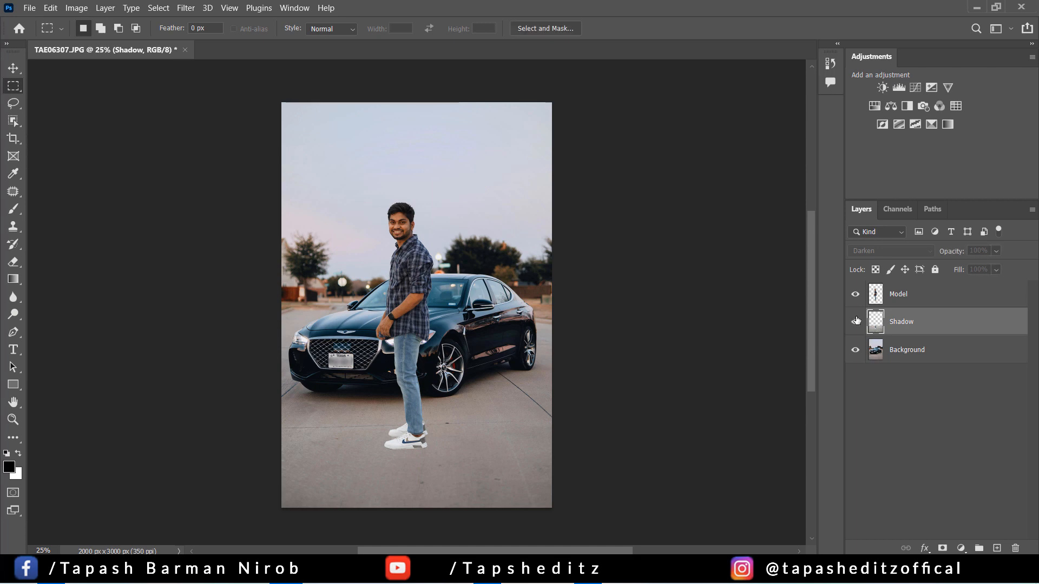
Step: Group the Model and Shadow layers together
{"action": "left_click", "coordinate": [906, 301], "text": "ctrl"}
{"action": "left_click_drag", "start_coordinate": [927, 326], "coordinate": [997, 548]}
{"action": "key", "text": "ctrl+z"}
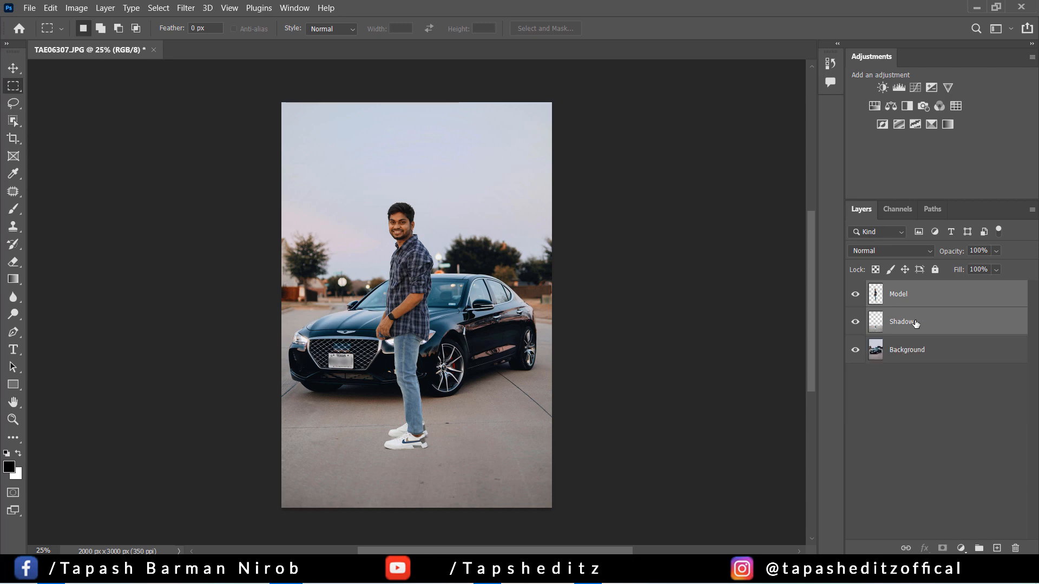
{"action": "left_click_drag", "start_coordinate": [924, 330], "coordinate": [979, 548]}
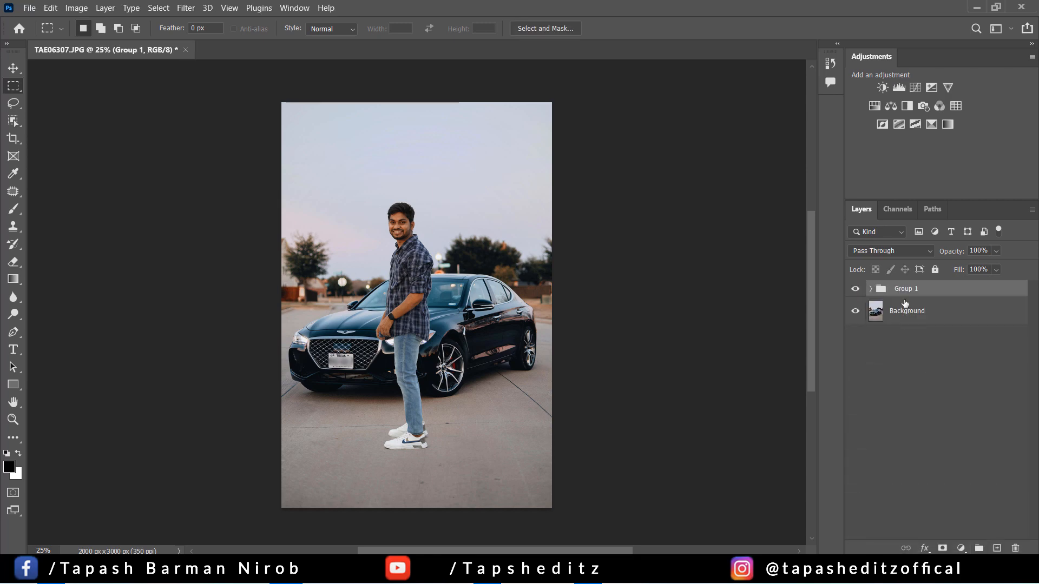
Step: Flip the group horizontally, enlarge it slightly and position the man in front of the car near the canvas centre
{"action": "key", "text": "ctrl+t"}
{"action": "right_click", "coordinate": [506, 255]}
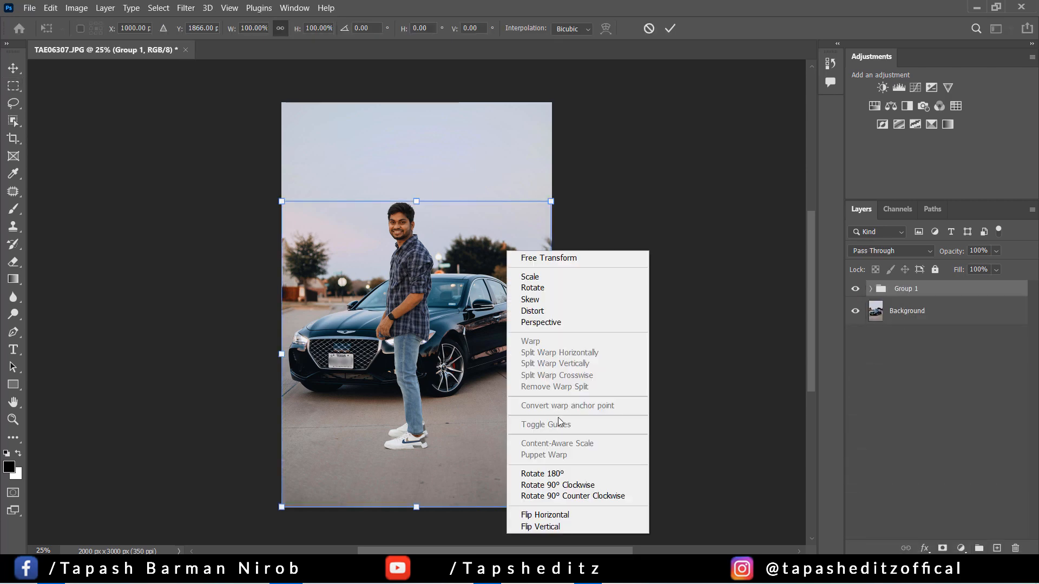
{"action": "left_click", "coordinate": [577, 514]}
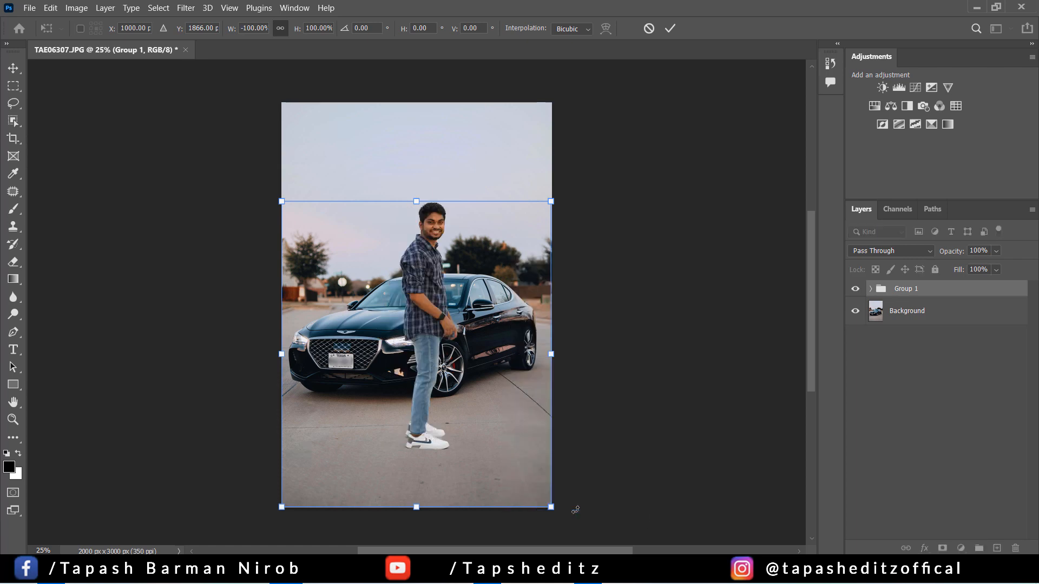
{"action": "left_click_drag", "start_coordinate": [438, 296], "coordinate": [415, 295]}
{"action": "left_click_drag", "start_coordinate": [527, 202], "coordinate": [539, 187]}
{"action": "left_click", "coordinate": [669, 29]}
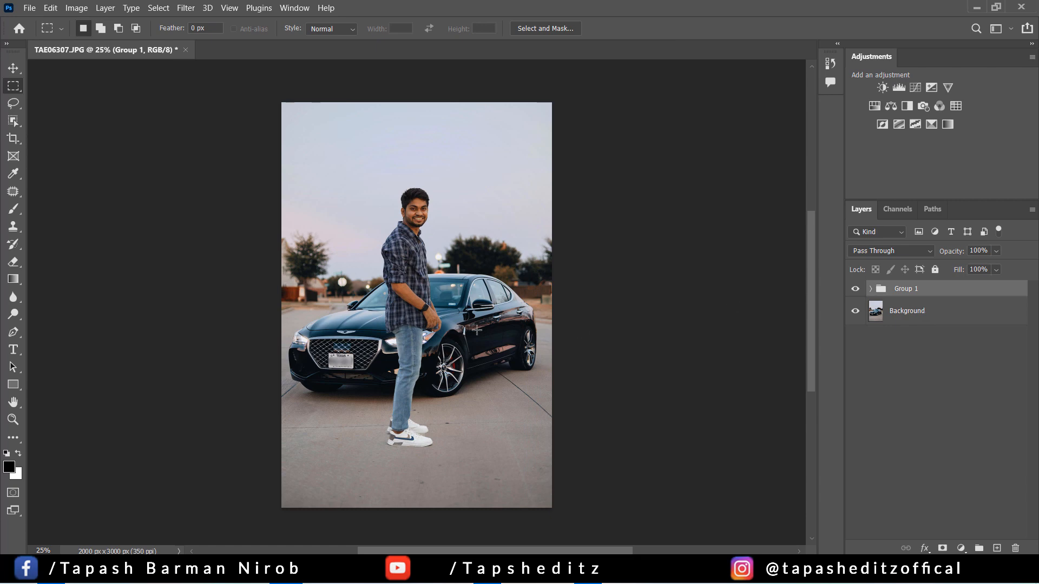
{"action": "key", "text": "ctrl+t"}
{"action": "left_click_drag", "start_coordinate": [425, 255], "coordinate": [426, 256]}
{"action": "left_click", "coordinate": [670, 28]}
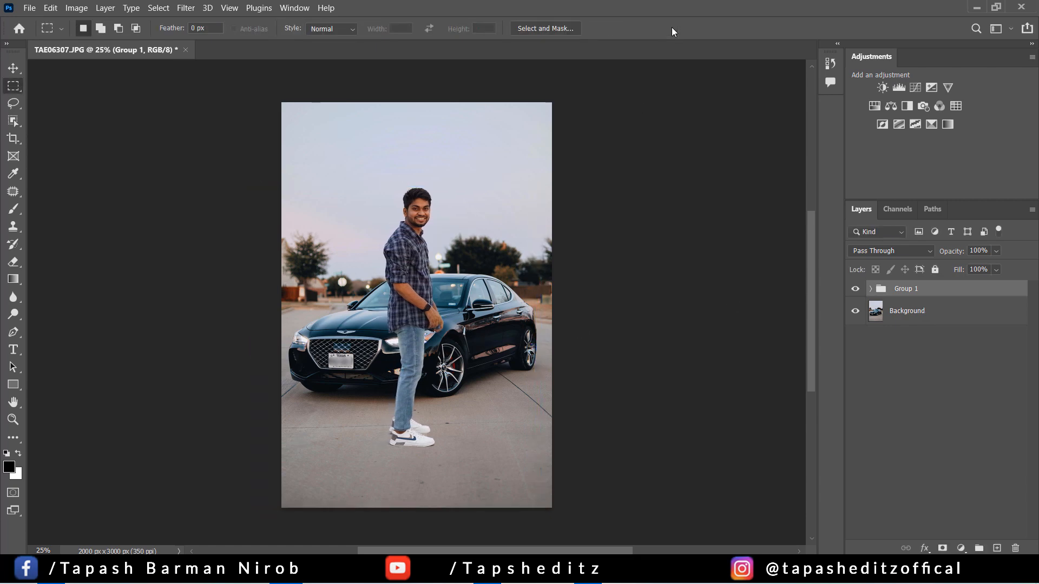
Step: Recrop the canvas to 2000 x 2536 px, trimming its height and including more of the street on both sides
{"action": "left_click", "coordinate": [13, 139]}
{"action": "left_click_drag", "start_coordinate": [427, 510], "coordinate": [425, 497]}
{"action": "left_click_drag", "start_coordinate": [418, 115], "coordinate": [417, 98]}
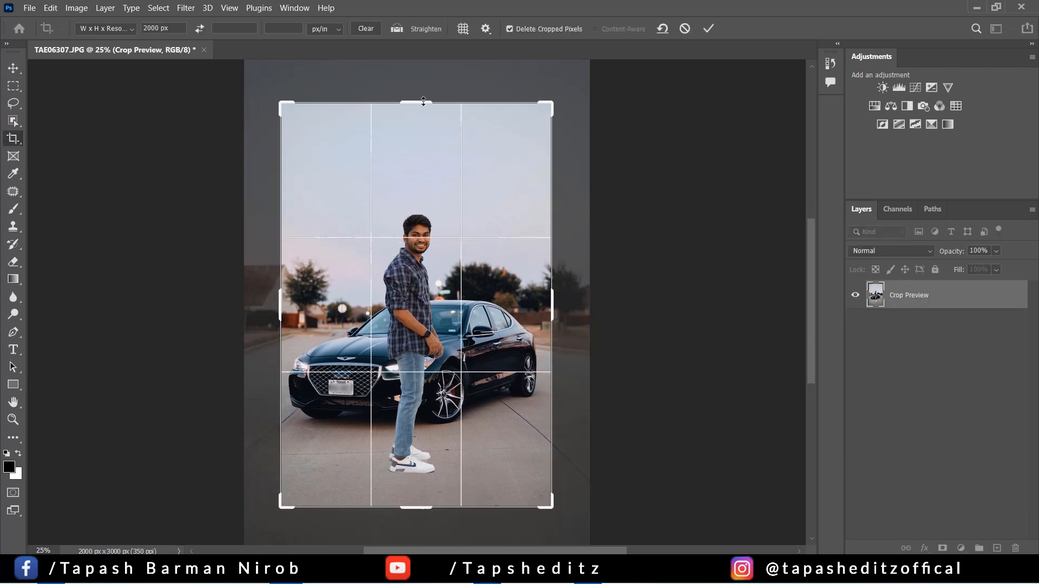
{"action": "left_click_drag", "start_coordinate": [546, 114], "coordinate": [569, 109]}
{"action": "left_click_drag", "start_coordinate": [265, 108], "coordinate": [245, 88]}
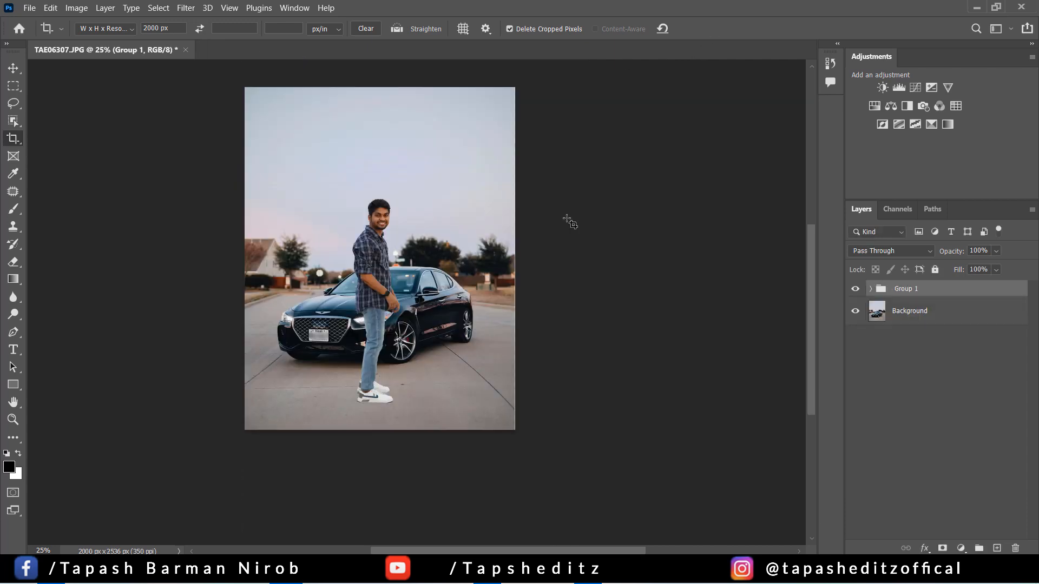
Step: Enlarge the Background layer to about 101% so the car photo covers the canvas's right edge
{"action": "key", "text": "ctrl+plus"}
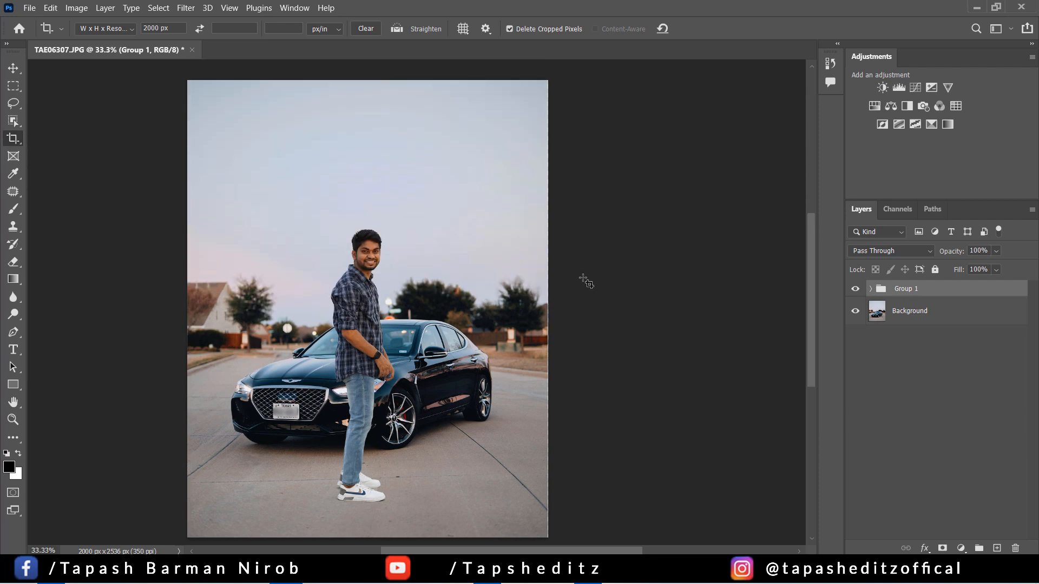
{"action": "key", "text": "ctrl+minus"}
{"action": "left_click", "coordinate": [931, 314]}
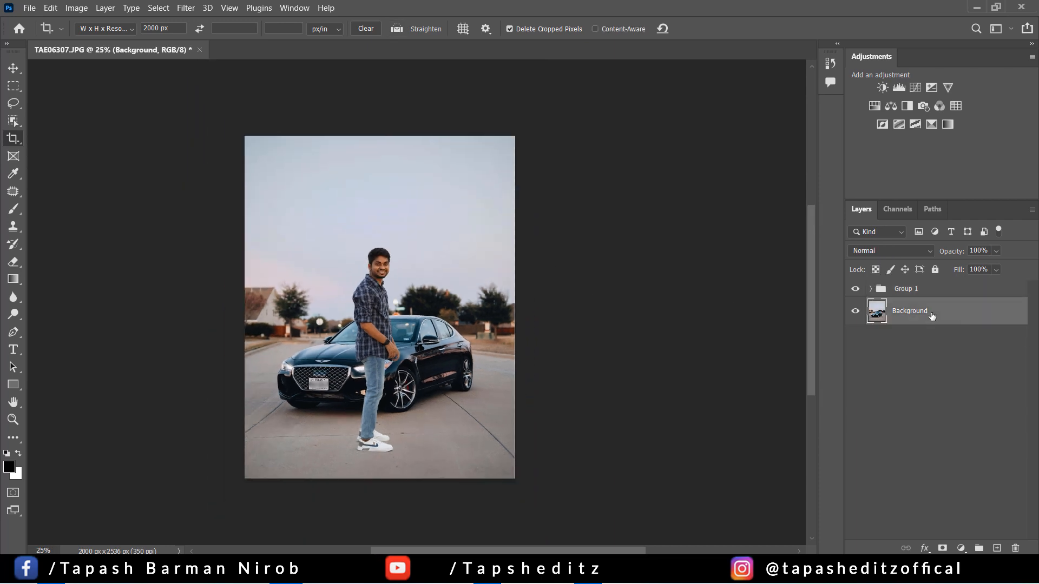
{"action": "key", "text": "ctrl+t"}
{"action": "left_click_drag", "start_coordinate": [516, 133], "coordinate": [523, 130]}
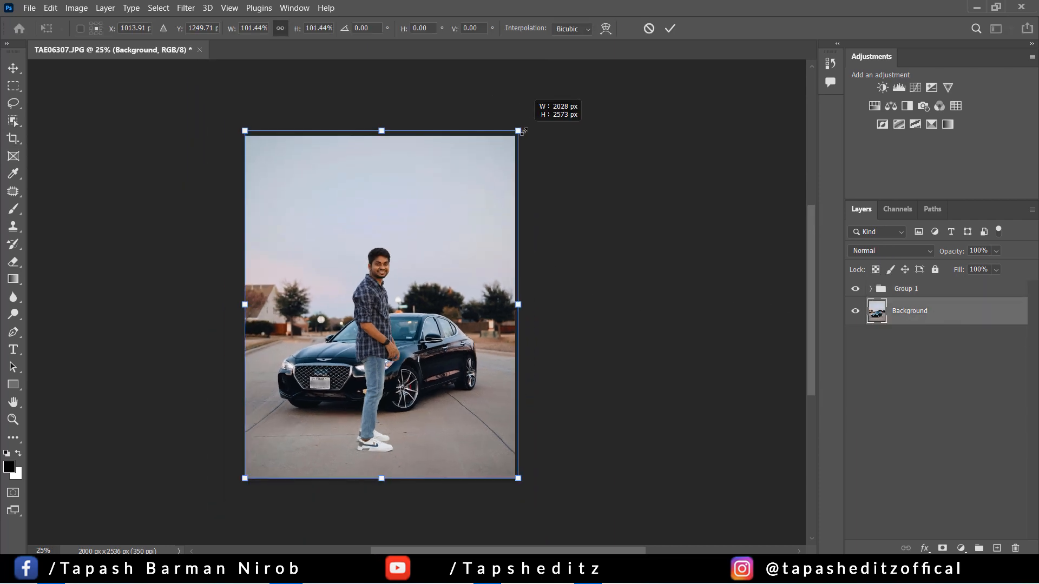
{"action": "left_click", "coordinate": [670, 28]}
{"action": "key", "text": "c"}
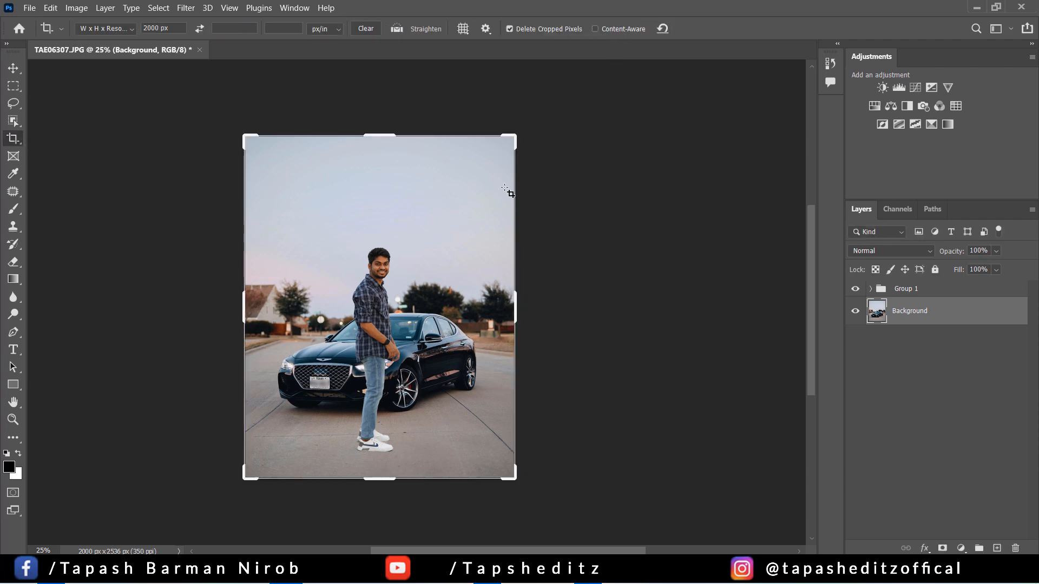
{"action": "left_click", "coordinate": [14, 68]}
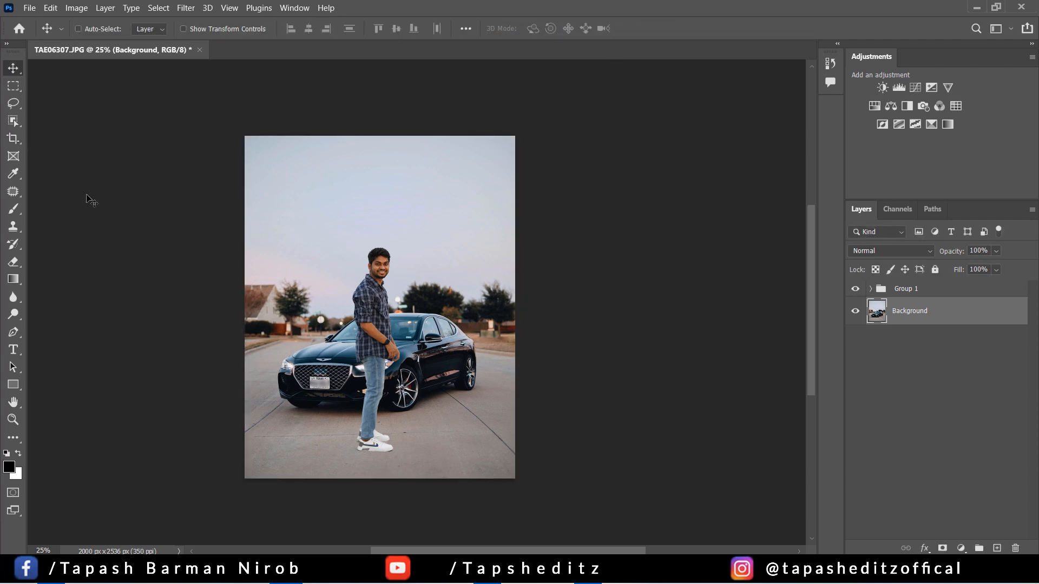
{"action": "key", "text": "ctrl+plus"}
{"action": "scroll", "coordinate": [441, 551], "scroll_direction": "left", "scroll_amount": 1}
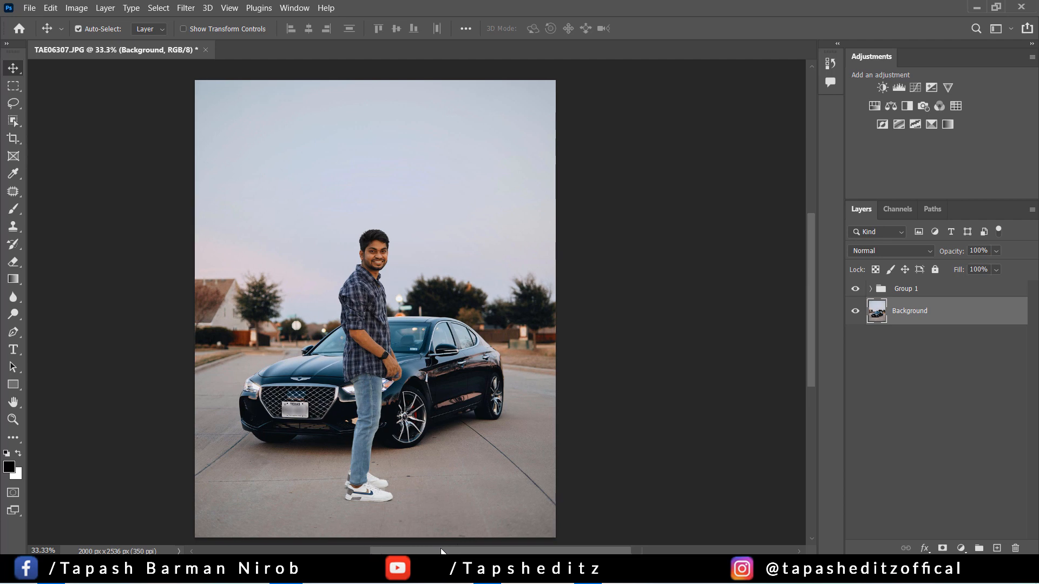
{"action": "left_click_drag", "start_coordinate": [441, 552], "coordinate": [429, 551]}
{"action": "scroll", "coordinate": [454, 449], "scroll_direction": "down", "scroll_amount": 1}
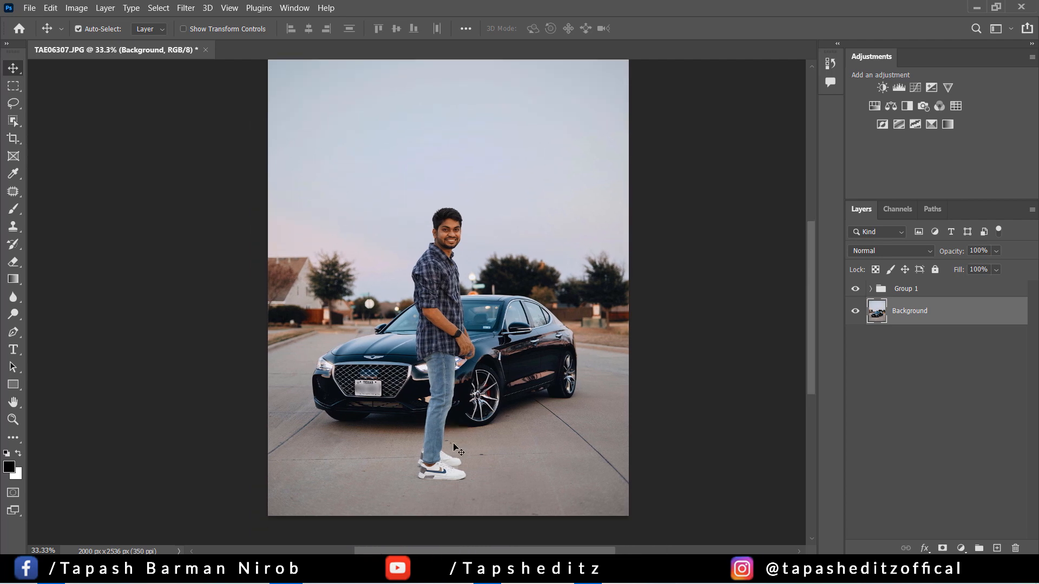
{"action": "key", "text": "ctrl+0"}
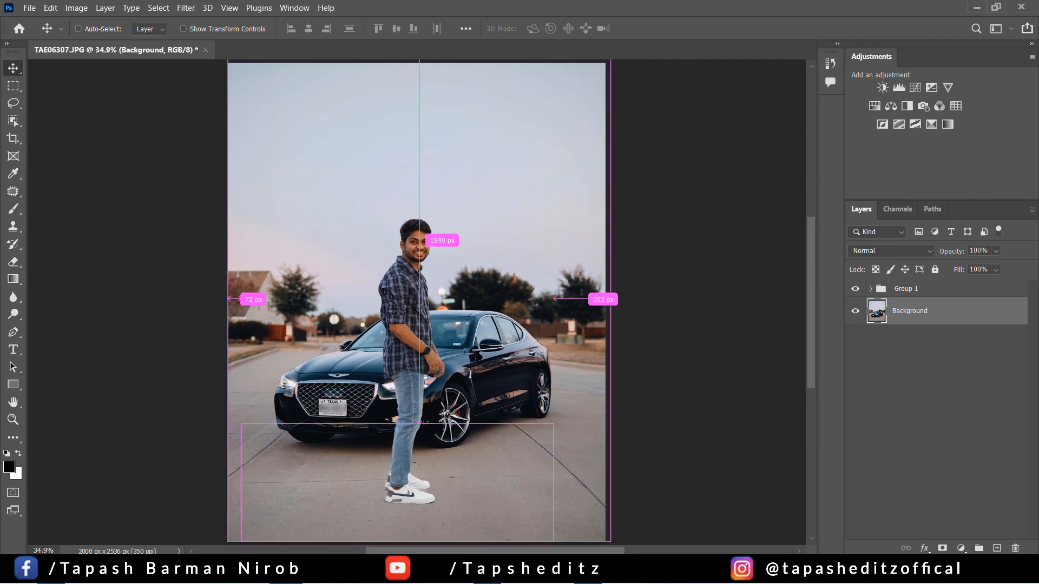
{"action": "left_click", "coordinate": [588, 573]}
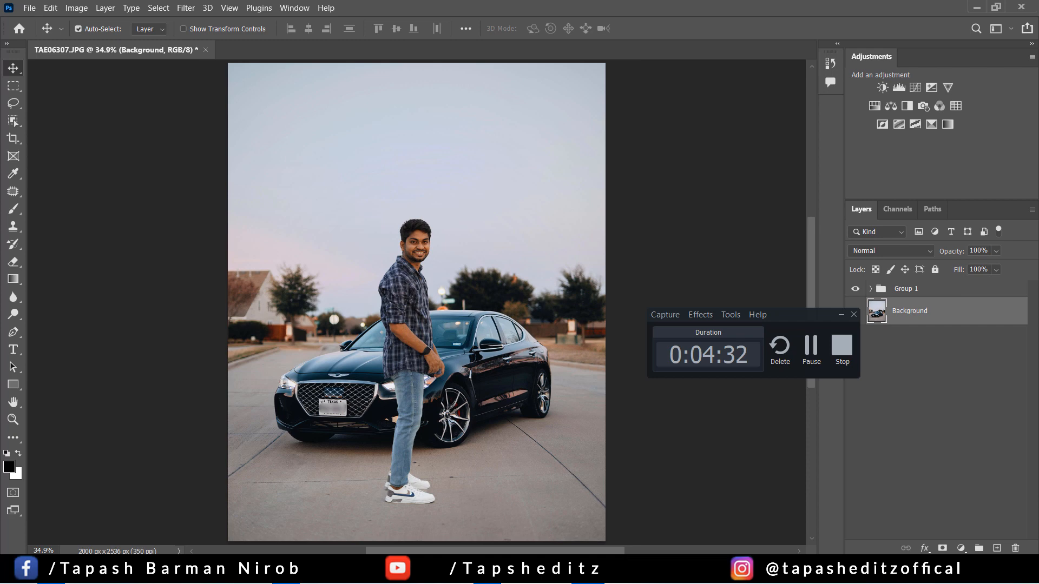
{"action": "left_click", "coordinate": [817, 361]}
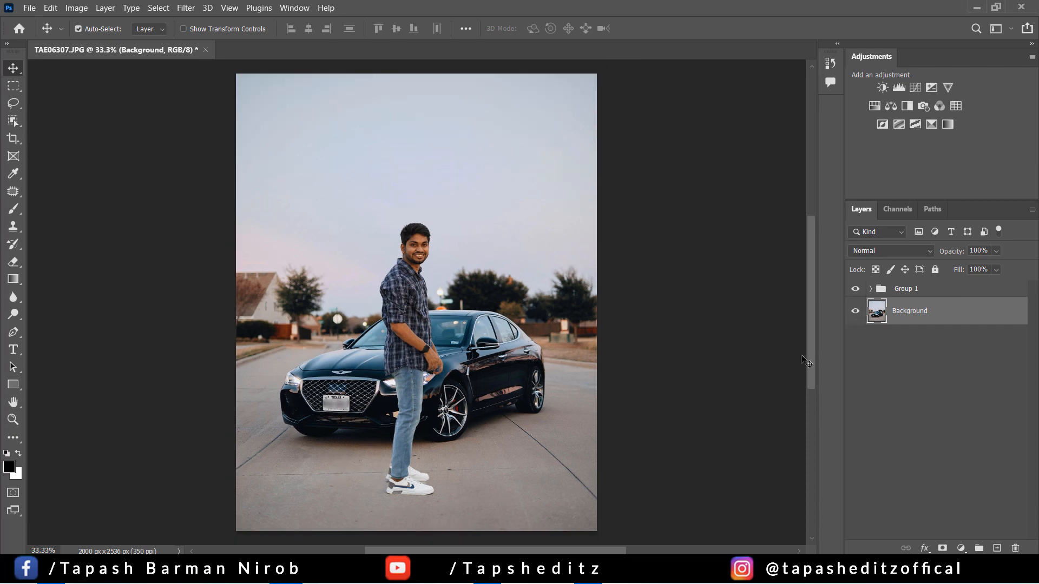
Step: Move the group with the man and his shadow slightly left, uncovering more of the car's front wheel and headlight
{"action": "left_click", "coordinate": [919, 291]}
{"action": "key", "text": "ctrl+t"}
{"action": "left_click_drag", "start_coordinate": [421, 321], "coordinate": [408, 320]}
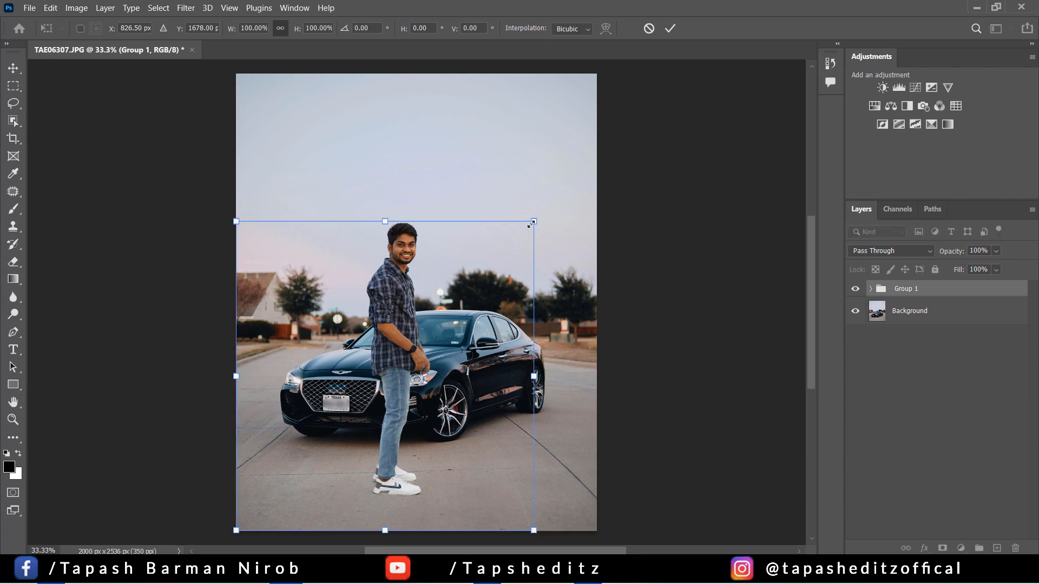
{"action": "left_click", "coordinate": [670, 28]}
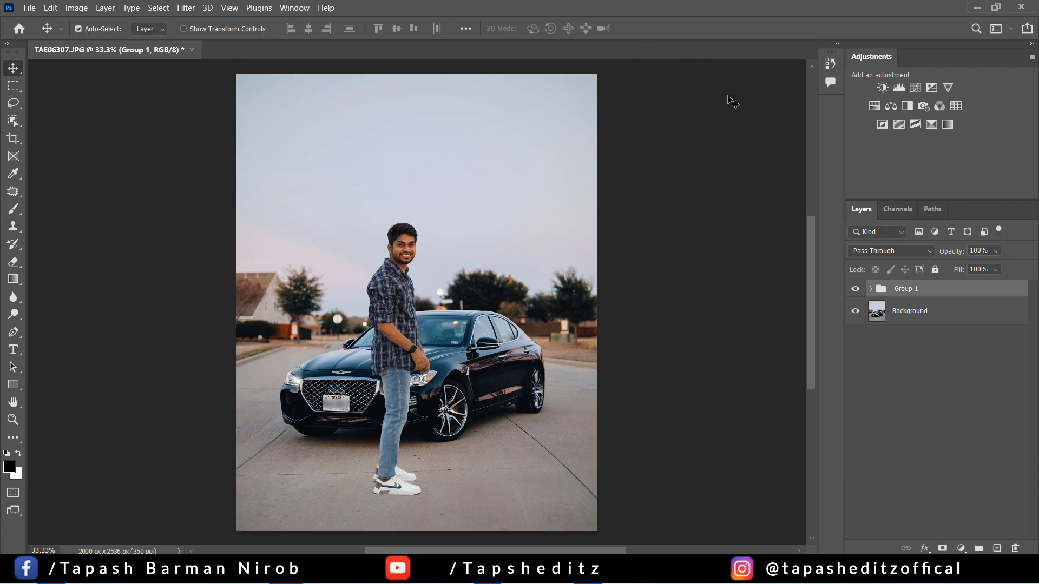
{"action": "key", "text": "ctrl+minus"}
{"action": "key", "text": "ctrl+minus"}
{"action": "key", "text": "ctrl+minus"}
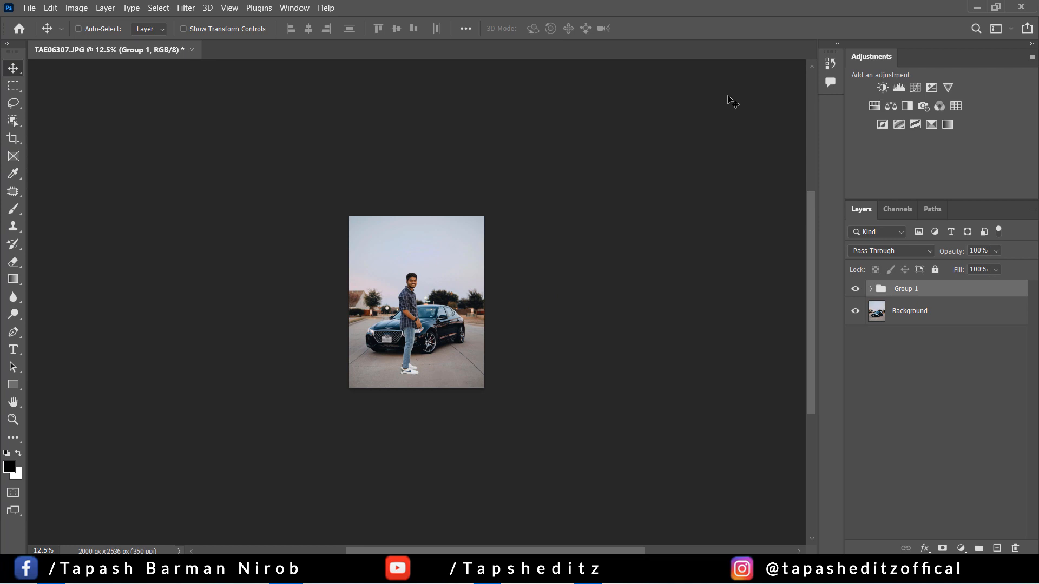
{"action": "key", "text": "ctrl+plus"}
{"action": "key", "text": "ctrl+plus"}
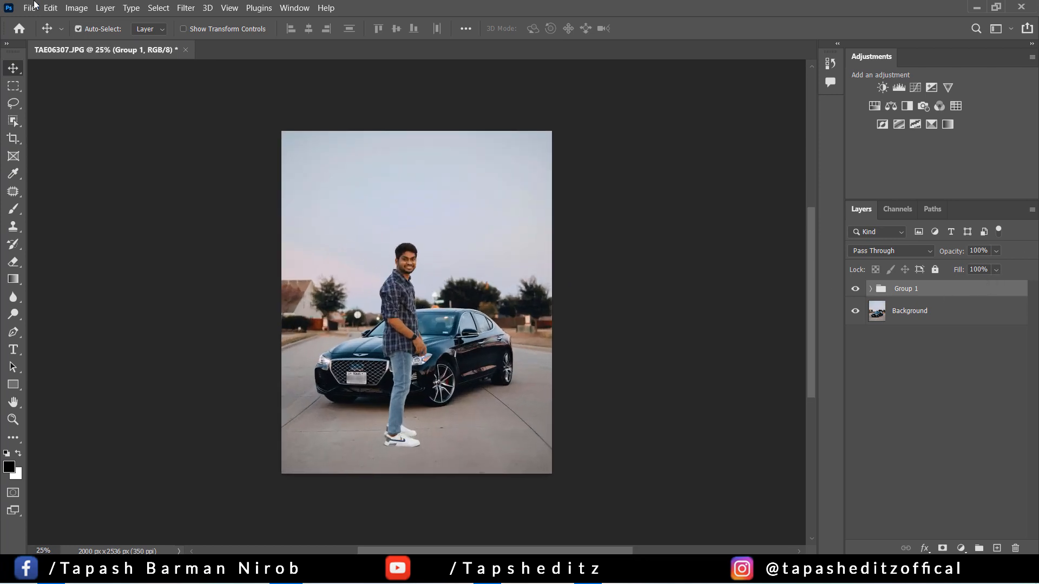
Step: Apply Shadows/Highlights to the Model layer with shadows at 24% and highlights at 0%
{"action": "left_click", "coordinate": [871, 292]}
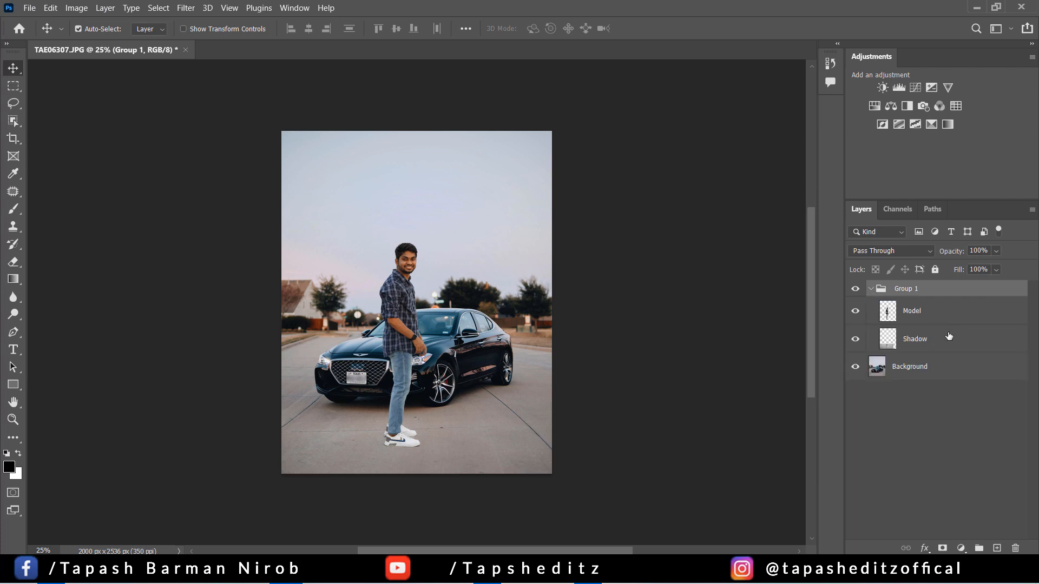
{"action": "left_click", "coordinate": [949, 316]}
{"action": "left_click", "coordinate": [76, 7]}
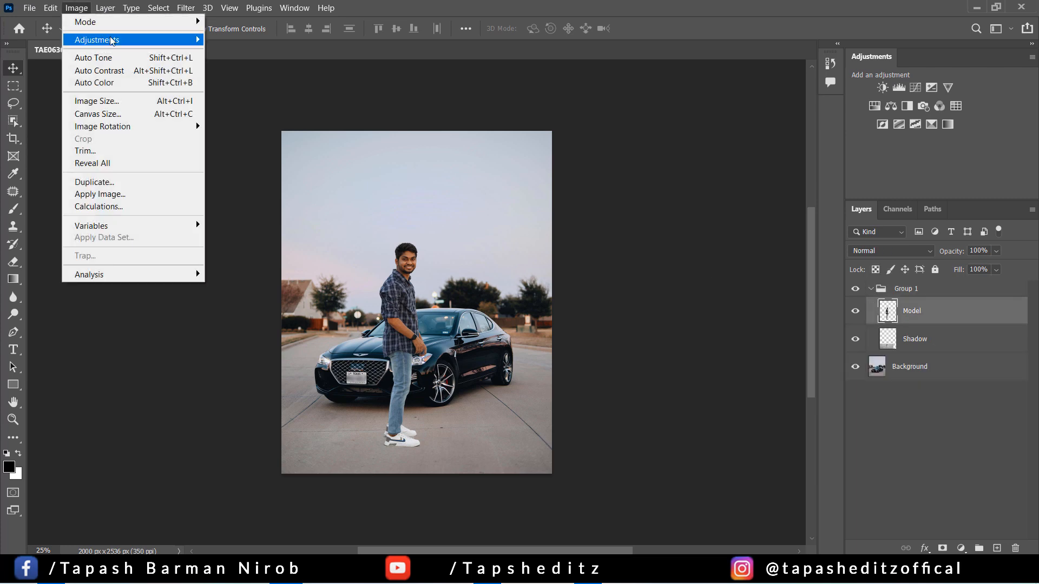
{"action": "mouse_move", "coordinate": [111, 41]}
{"action": "left_click", "coordinate": [255, 256]}
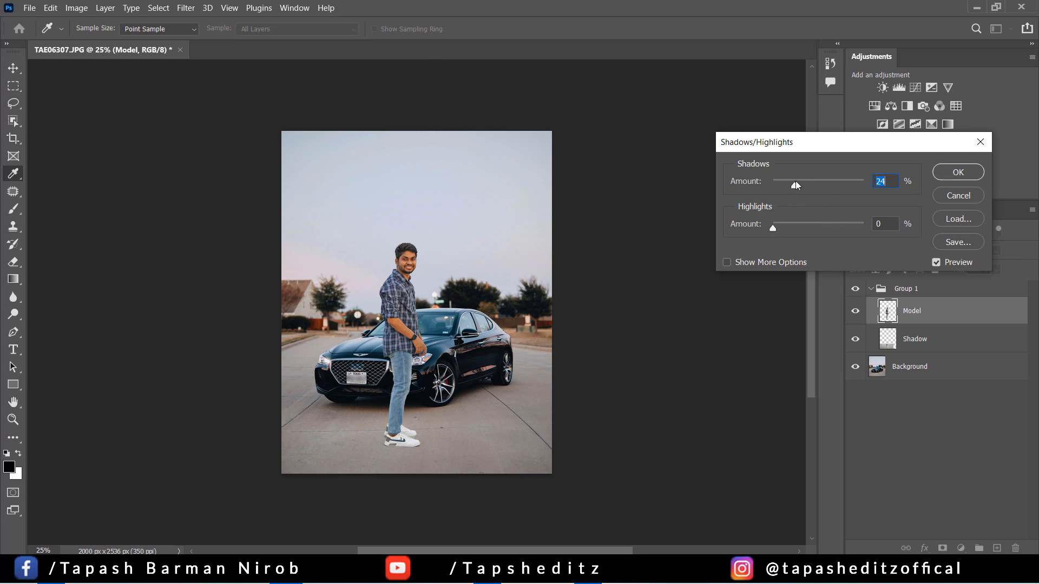
{"action": "left_click", "coordinate": [941, 175]}
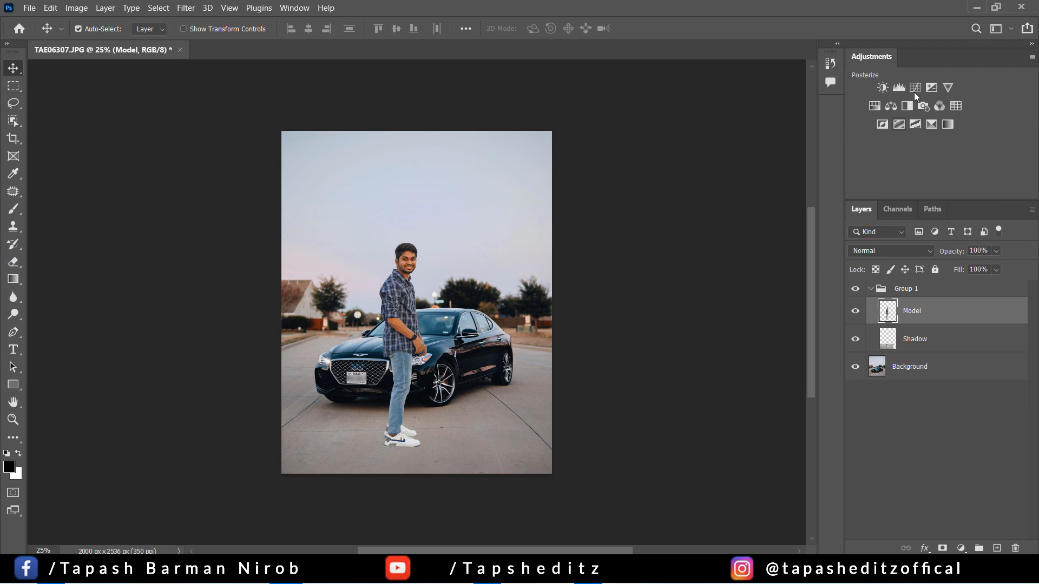
Step: Add a Brightness/Contrast adjustment clipped to the Model layer and set its brightness to 27
{"action": "left_click", "coordinate": [881, 88]}
{"action": "left_click", "coordinate": [934, 205]}
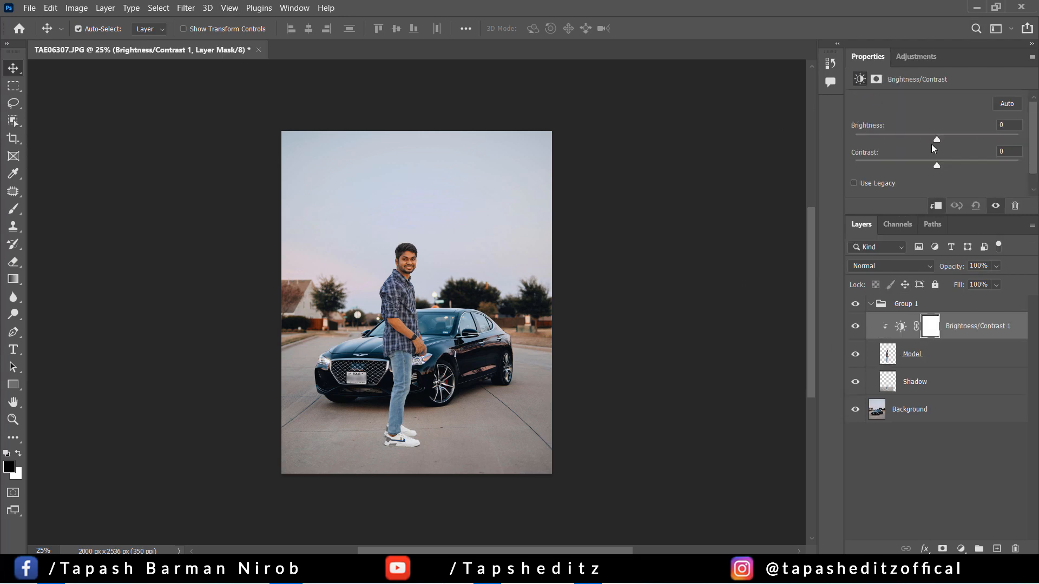
{"action": "left_click_drag", "start_coordinate": [940, 139], "coordinate": [951, 138]}
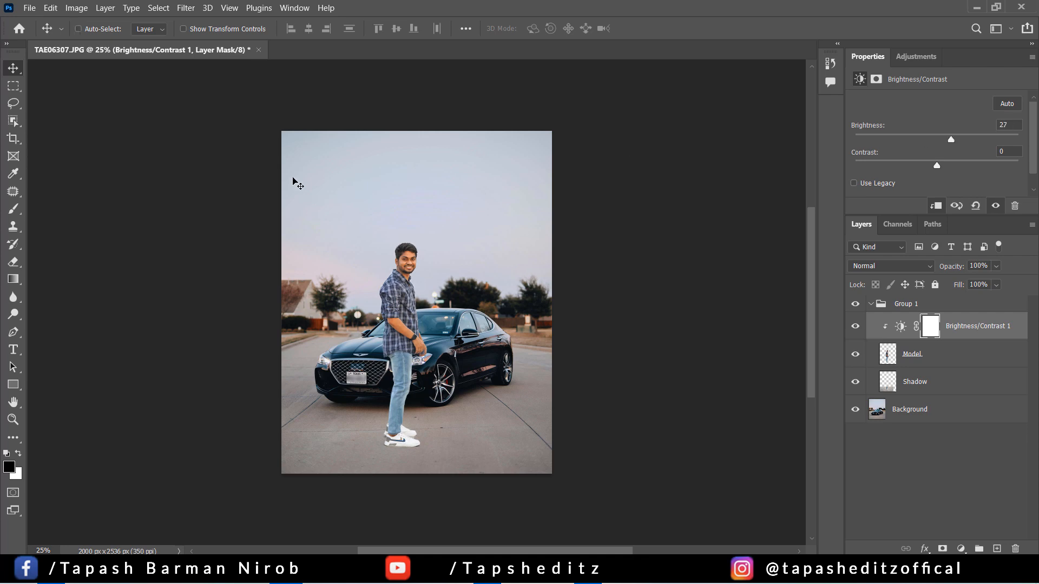
{"action": "key", "text": "ctrl+equal"}
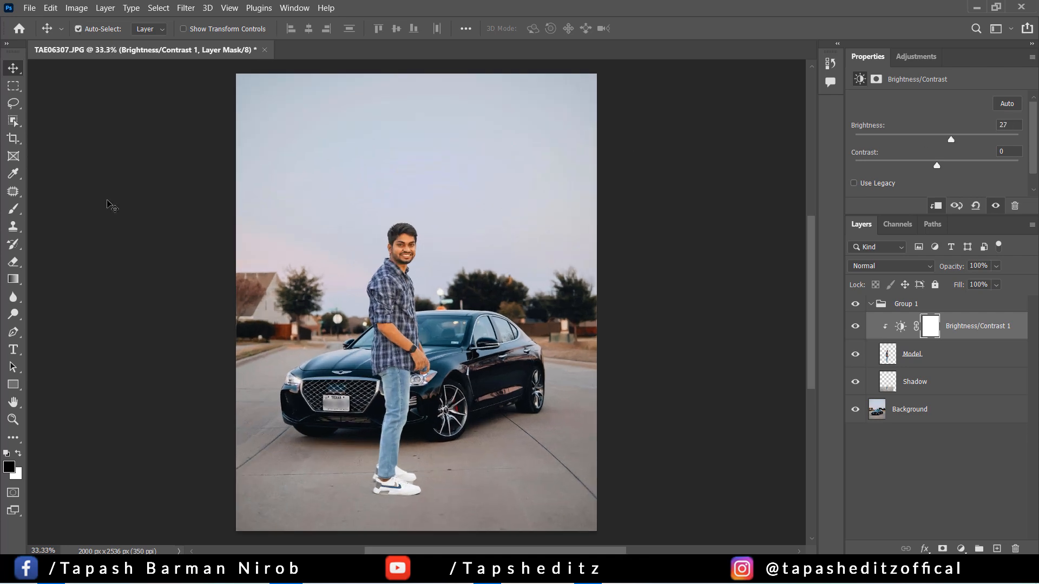
Step: Paint black on the adjustment's mask over the man's shirt with an enlarged hard round brush
{"action": "left_click", "coordinate": [13, 209]}
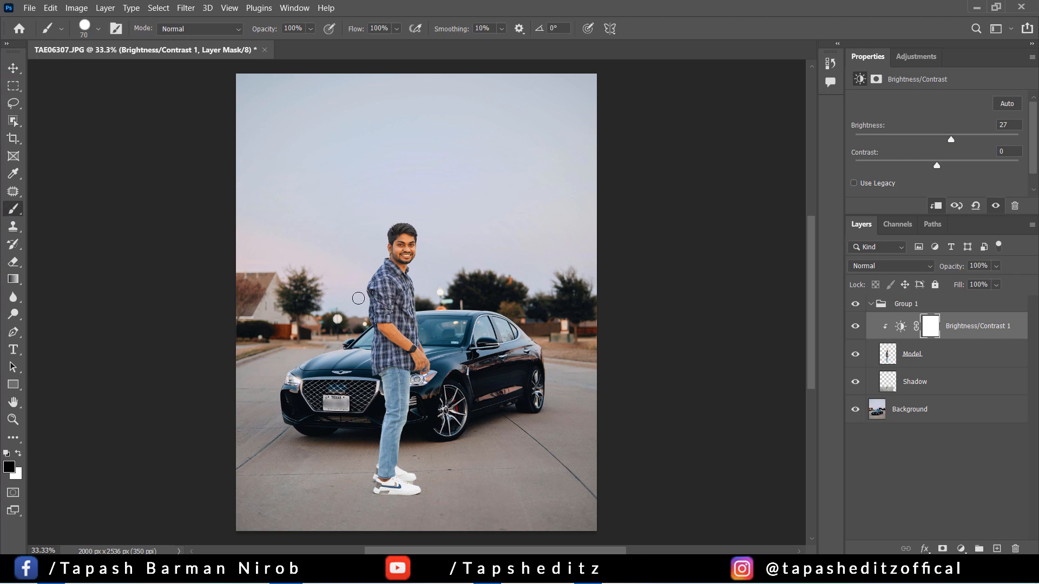
{"action": "key", "text": "bracketright"}
{"action": "key", "text": "bracketright"}
{"action": "key", "text": "bracketright"}
{"action": "key", "text": "bracketright"}
{"action": "left_click_drag", "start_coordinate": [383, 282], "coordinate": [370, 330]}
Step: Mask the brightening over the man's shirt, jeans and head area with a 175 px Soft Round brush in black
{"action": "key", "text": "bracketright"}
{"action": "key", "text": "bracketright"}
{"action": "right_click", "coordinate": [425, 280]}
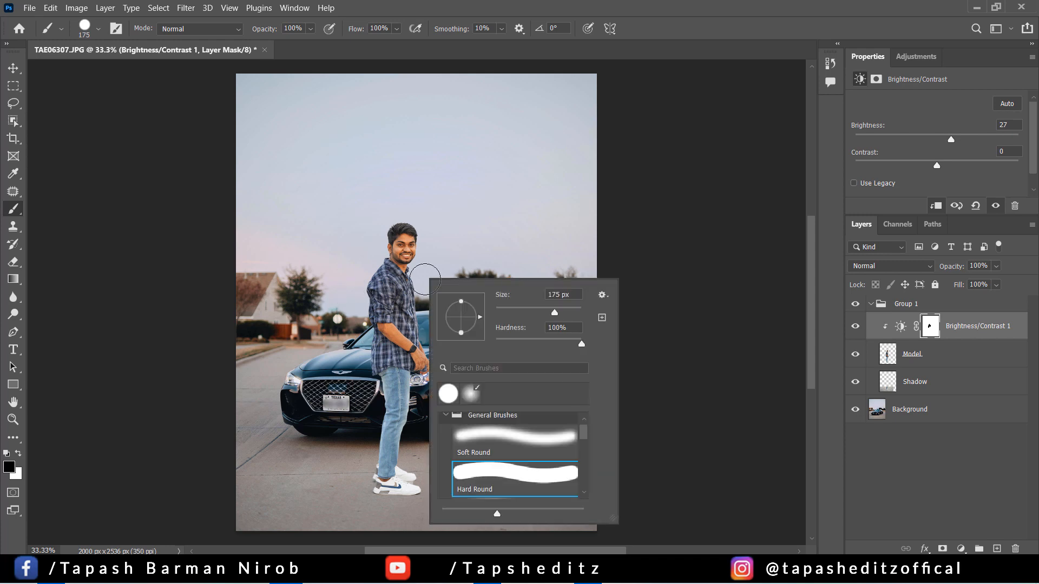
{"action": "left_click", "coordinate": [472, 434]}
{"action": "left_click", "coordinate": [386, 307]}
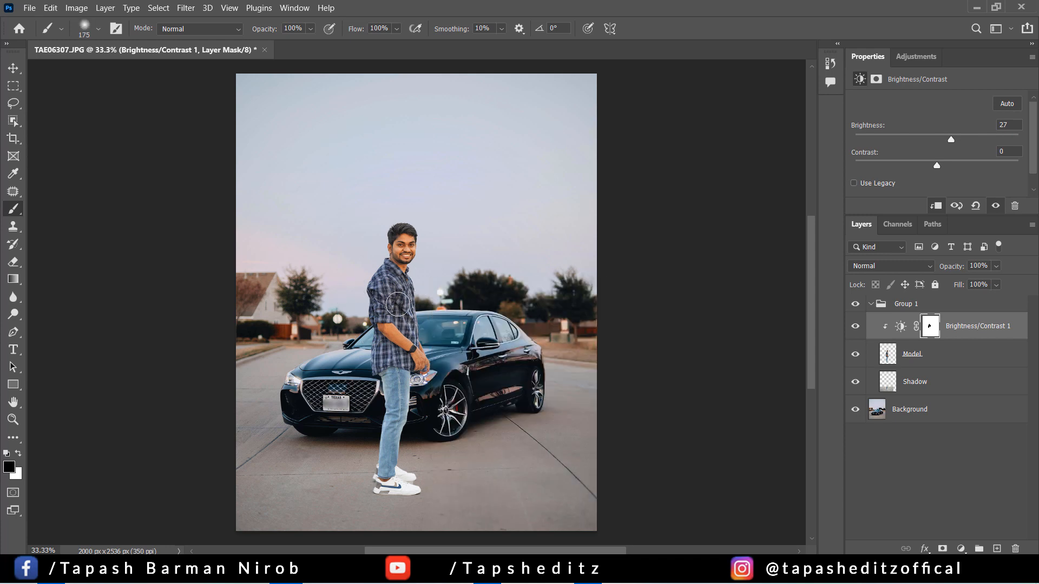
{"action": "left_click", "coordinate": [19, 454]}
{"action": "key", "text": "x"}
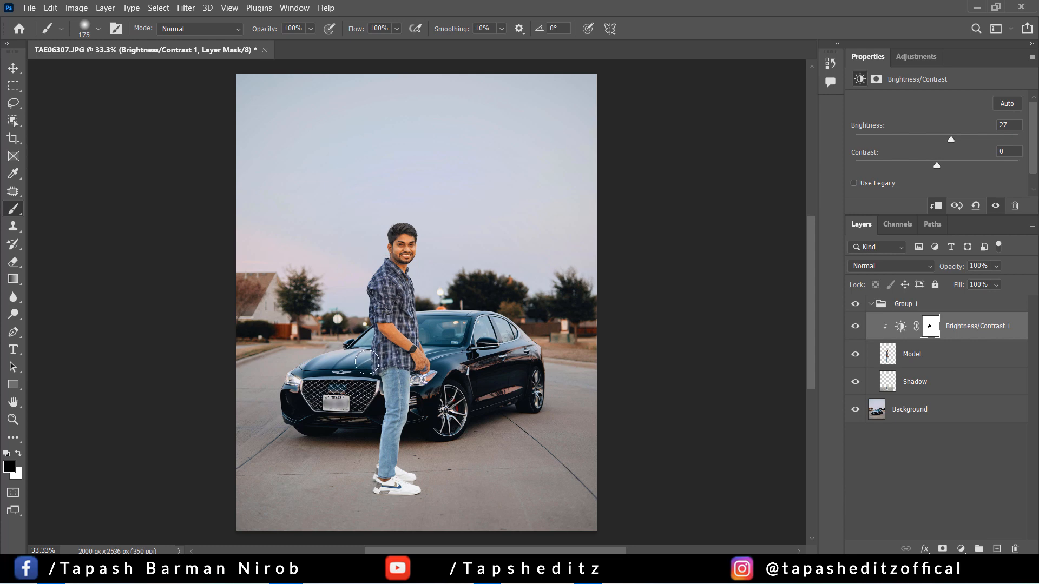
{"action": "left_click_drag", "start_coordinate": [367, 362], "coordinate": [372, 378]}
{"action": "left_click", "coordinate": [857, 326]}
{"action": "left_click", "coordinate": [857, 326]}
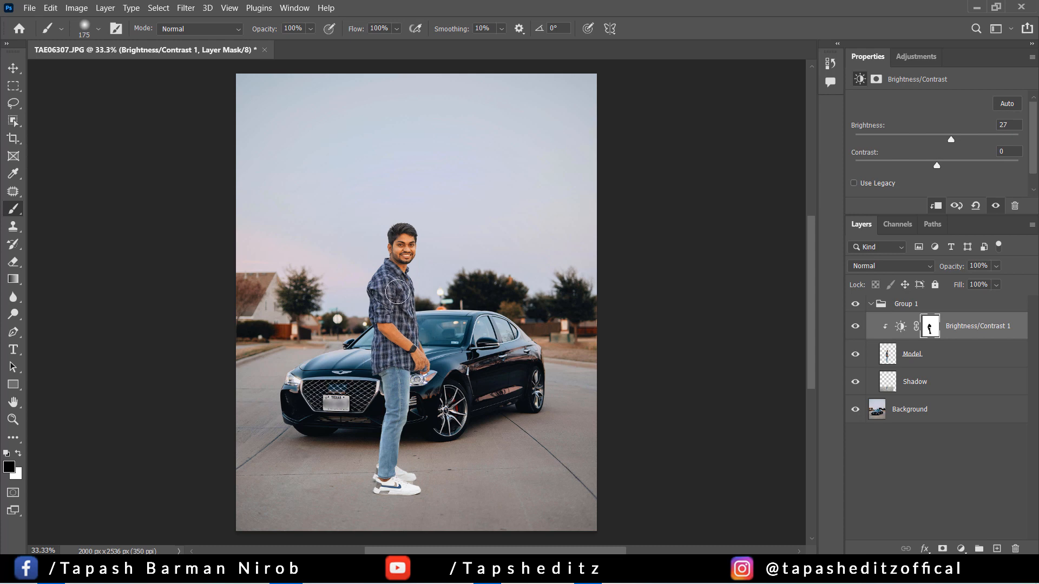
{"action": "mouse_move", "coordinate": [344, 268]}
{"action": "left_mouse_down"}
{"action": "mouse_move", "coordinate": [383, 213]}
{"action": "mouse_move", "coordinate": [385, 223]}
{"action": "left_mouse_up"}
Step: Compare the man with and without the brightening, and merge the Brightness/Contrast layer down into the Model layer
{"action": "left_click", "coordinate": [852, 331]}
{"action": "left_click", "coordinate": [851, 330]}
{"action": "right_click", "coordinate": [962, 335]}
{"action": "left_click", "coordinate": [825, 405]}
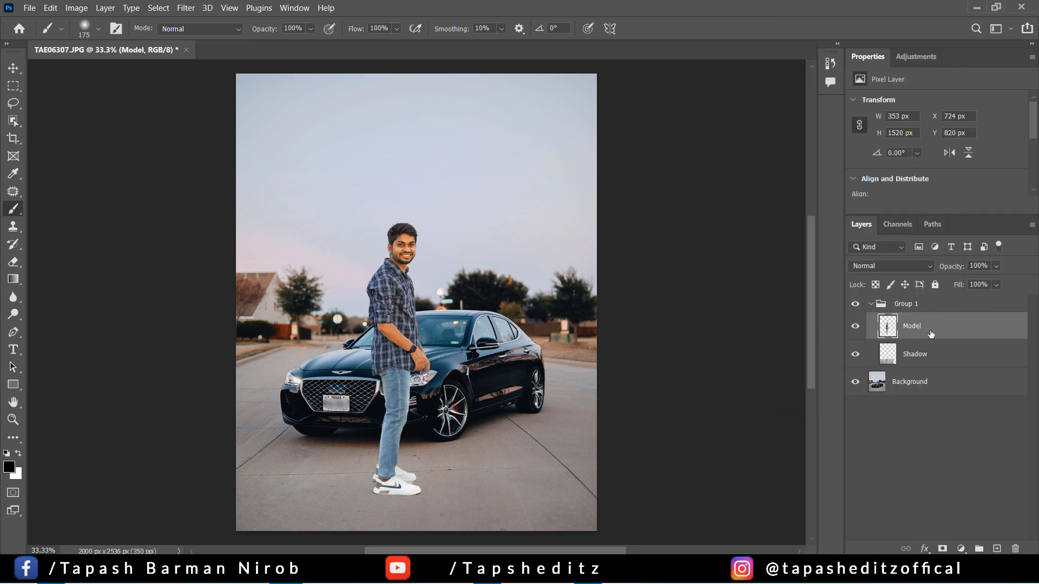
Step: Add a new Brightness/Contrast adjustment with brightness -44 and clip it to the Model layer
{"action": "left_click", "coordinate": [901, 61]}
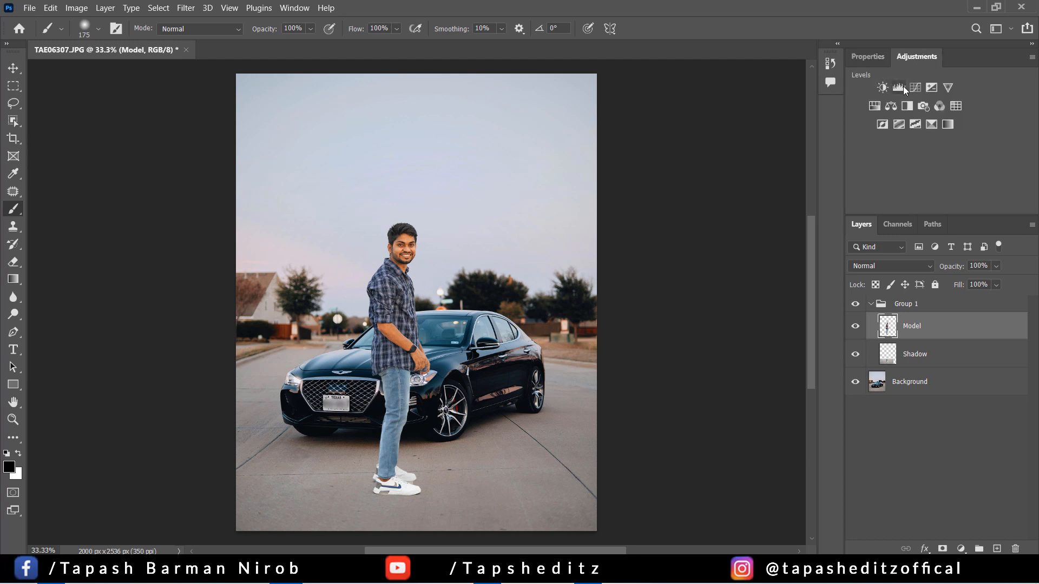
{"action": "left_click", "coordinate": [883, 87]}
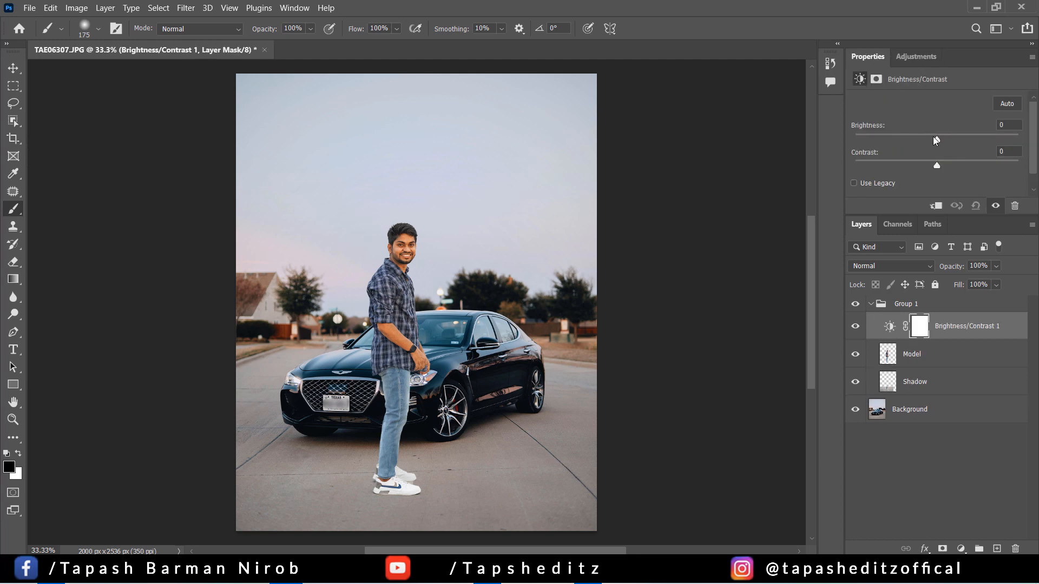
{"action": "left_click_drag", "start_coordinate": [933, 136], "coordinate": [912, 138]}
{"action": "left_click", "coordinate": [935, 206]}
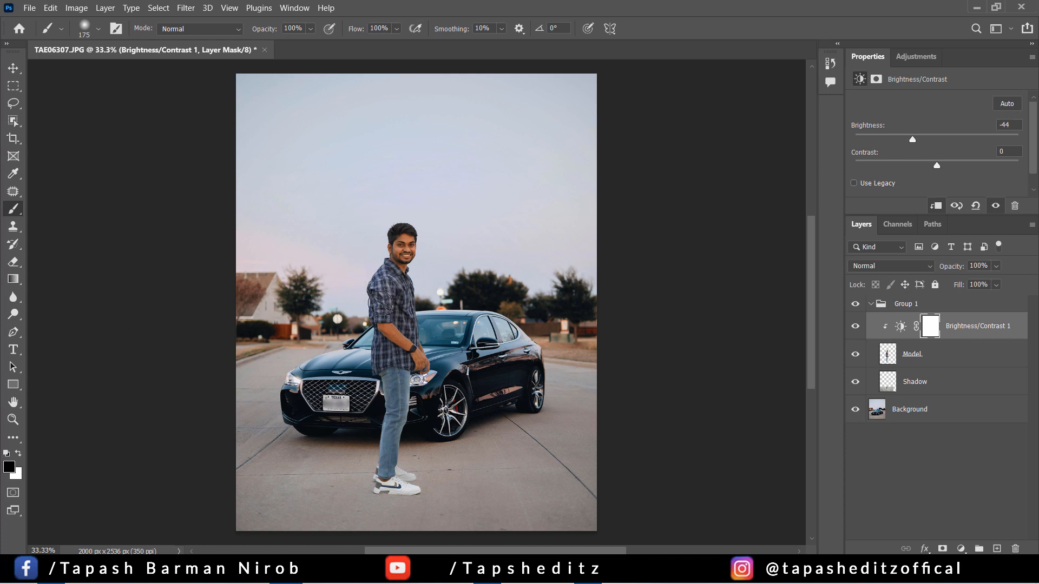
Step: Mask the darkening over the man's arm, hand and face with black strokes, reducing the soft brush to 125 px
{"action": "mouse_move", "coordinate": [349, 335]}
{"action": "left_mouse_down"}
{"action": "mouse_move", "coordinate": [370, 352]}
{"action": "mouse_move", "coordinate": [376, 331]}
{"action": "left_mouse_up"}
{"action": "key", "text": "bracketleft"}
{"action": "key", "text": "bracketleft"}
{"action": "key", "text": "bracketleft"}
{"action": "key", "text": "bracketleft"}
{"action": "key", "text": "bracketleft"}
{"action": "key", "text": "bracketleft"}
{"action": "key", "text": "bracketleft"}
{"action": "left_click_drag", "start_coordinate": [395, 337], "coordinate": [425, 368]}
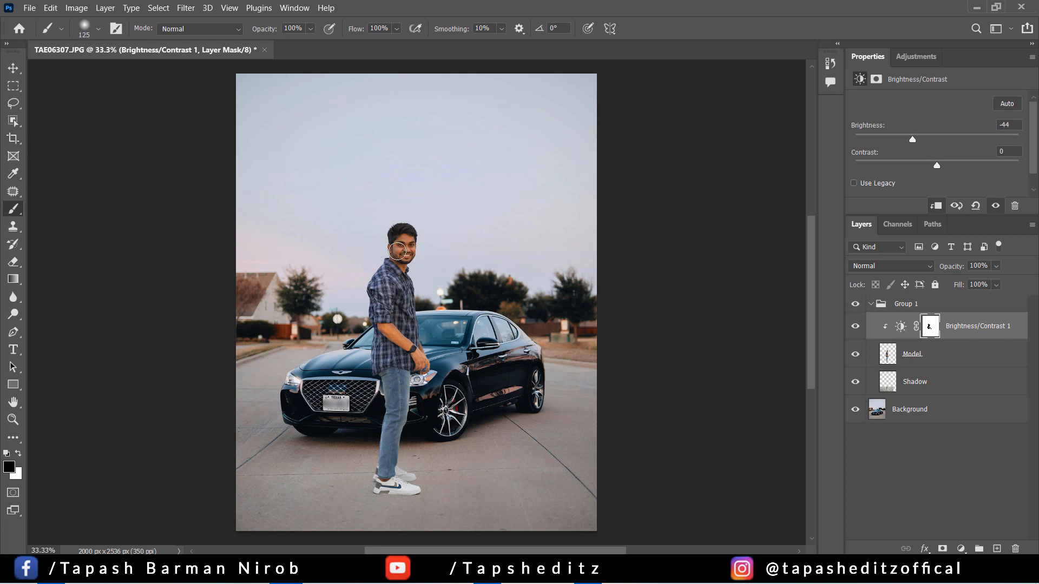
{"action": "left_click_drag", "start_coordinate": [396, 249], "coordinate": [406, 243]}
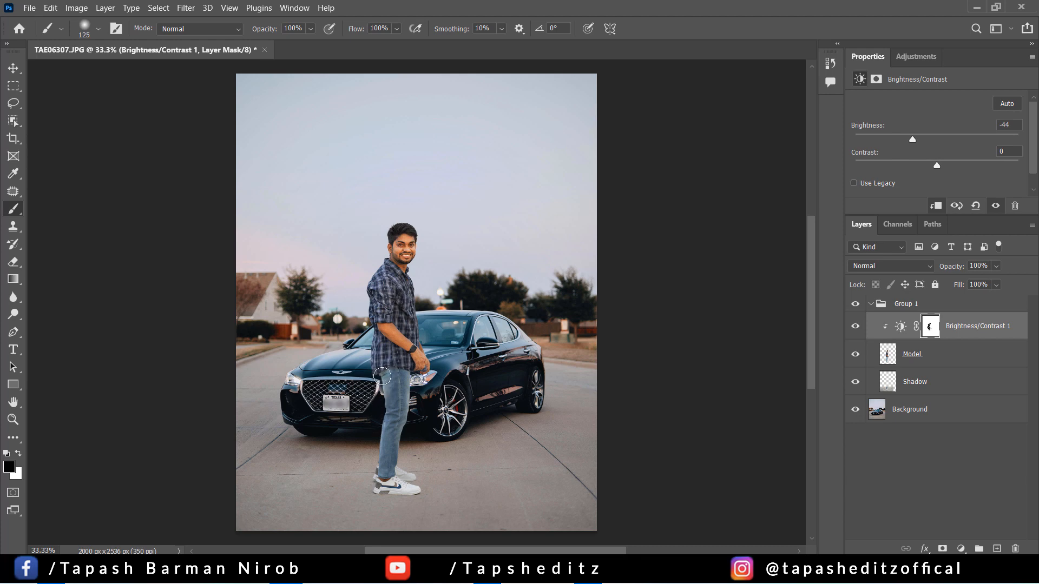
Step: Mask the darkening over the man's legs and shoes with a 250 px soft brush and compare with the adjustment off
{"action": "key", "text": "bracketright"}
{"action": "key", "text": "bracketright"}
{"action": "key", "text": "bracketright"}
{"action": "key", "text": "bracketright"}
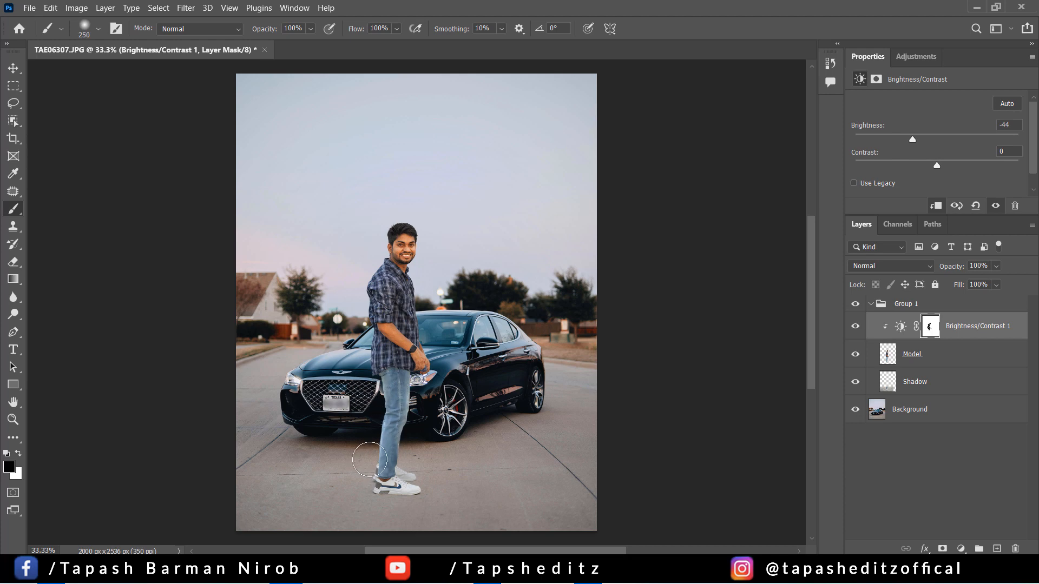
{"action": "mouse_move", "coordinate": [372, 479]}
{"action": "left_mouse_down"}
{"action": "mouse_move", "coordinate": [388, 499]}
{"action": "mouse_move", "coordinate": [361, 477]}
{"action": "mouse_move", "coordinate": [389, 473]}
{"action": "mouse_move", "coordinate": [396, 484]}
{"action": "mouse_move", "coordinate": [376, 466]}
{"action": "mouse_move", "coordinate": [388, 481]}
{"action": "left_mouse_up"}
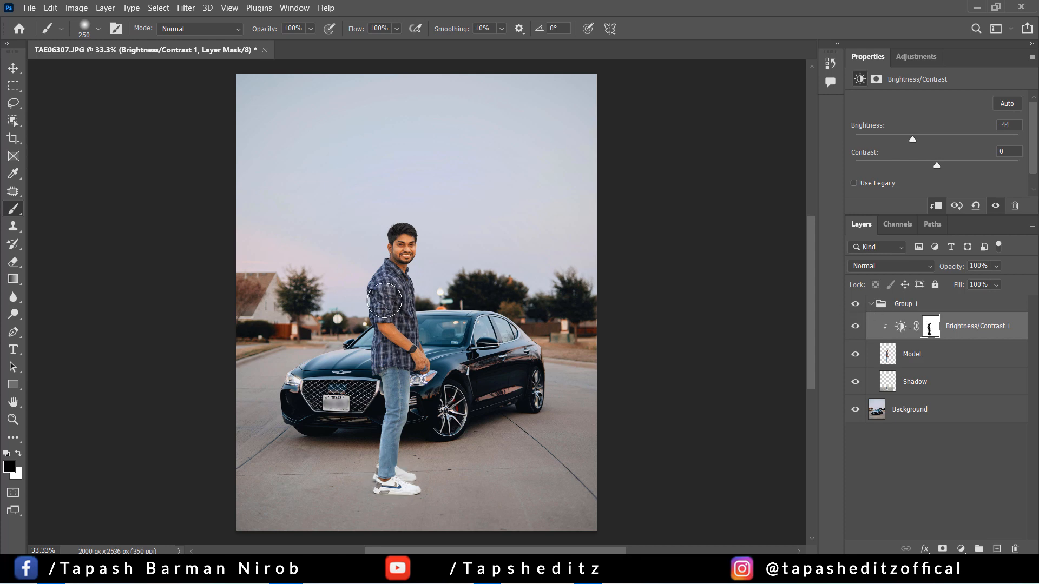
{"action": "left_click", "coordinate": [858, 326]}
{"action": "left_click", "coordinate": [857, 326]}
{"action": "left_click", "coordinate": [858, 326]}
{"action": "left_click", "coordinate": [857, 326]}
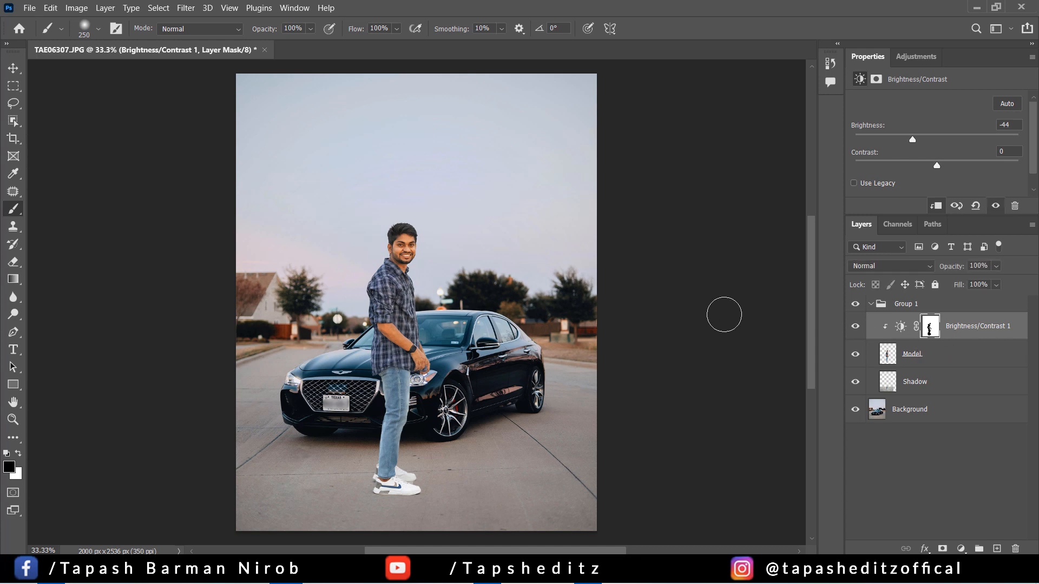
Step: Reduce the brush to 60 px and check the composite with the darkening adjustment on and off
{"action": "key", "text": "bracketleft"}
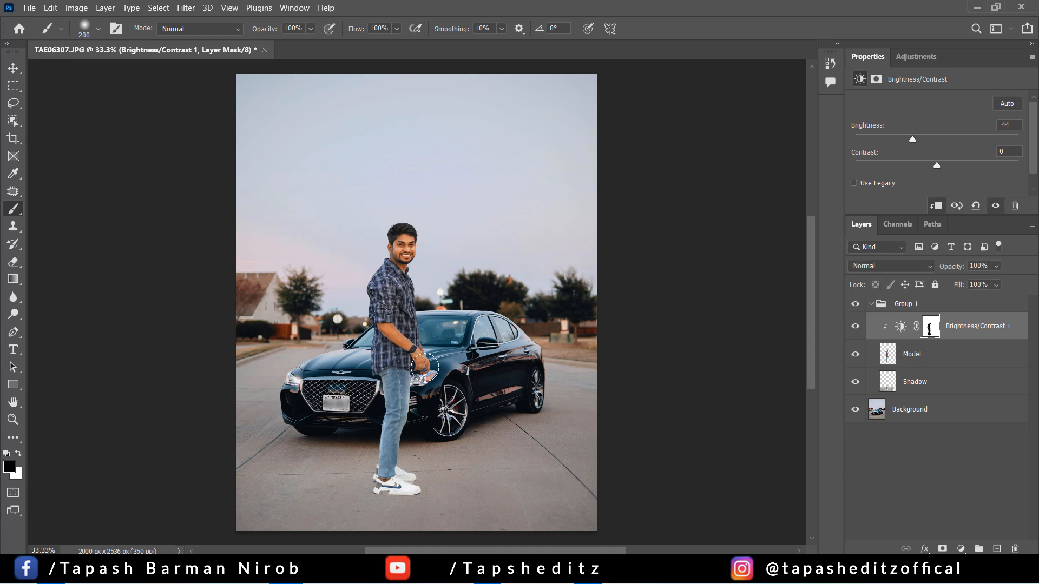
{"action": "key", "text": "bracketleft"}
{"action": "key", "text": "bracketleft"}
{"action": "key", "text": "bracketleft"}
{"action": "key", "text": "bracketleft"}
{"action": "key", "text": "bracketleft"}
{"action": "left_click", "coordinate": [851, 326]}
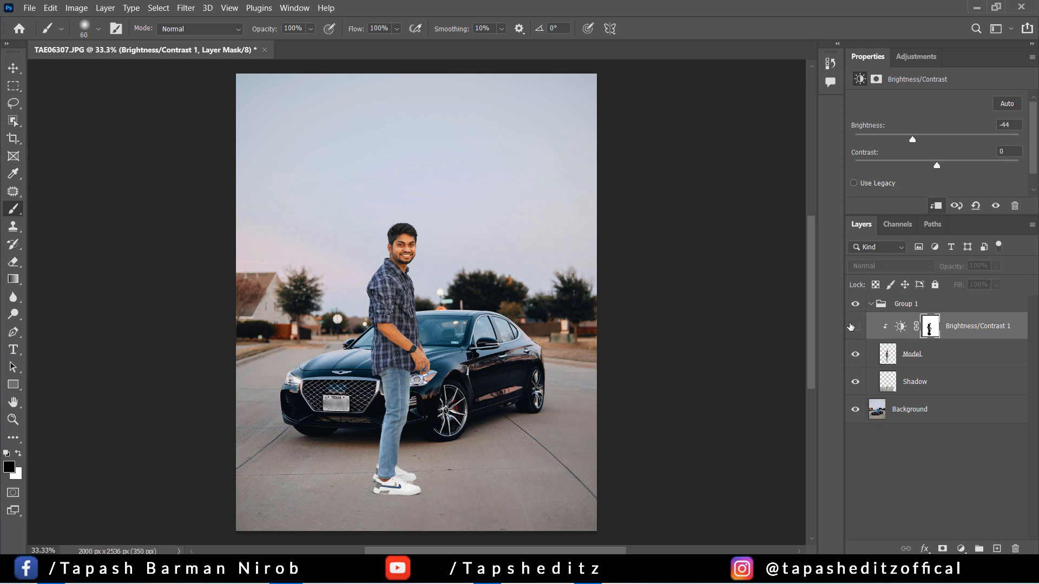
{"action": "left_click", "coordinate": [852, 326]}
{"action": "left_click", "coordinate": [852, 327]}
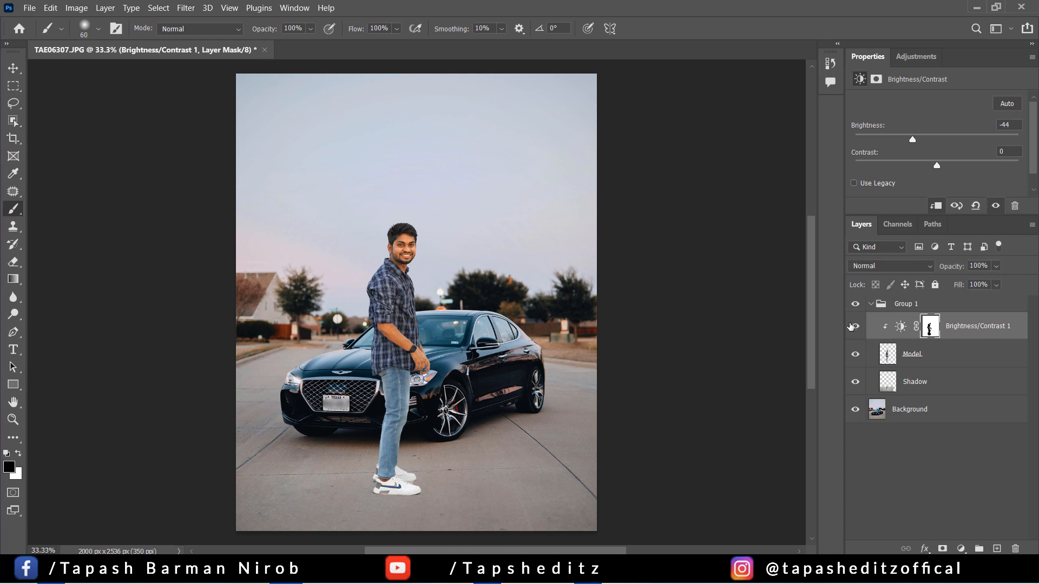
{"action": "key", "text": "ctrl+minus"}
{"action": "key", "text": "ctrl+minus"}
{"action": "key", "text": "ctrl+minus"}
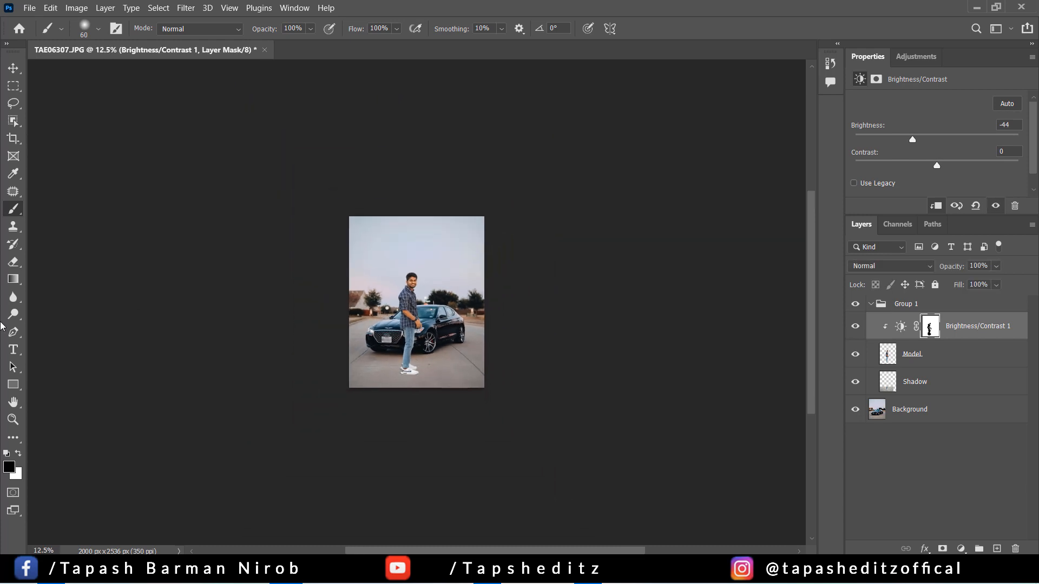
{"action": "key", "text": "ctrl+plus"}
{"action": "key", "text": "ctrl+plus"}
{"action": "key", "text": "ctrl+plus"}
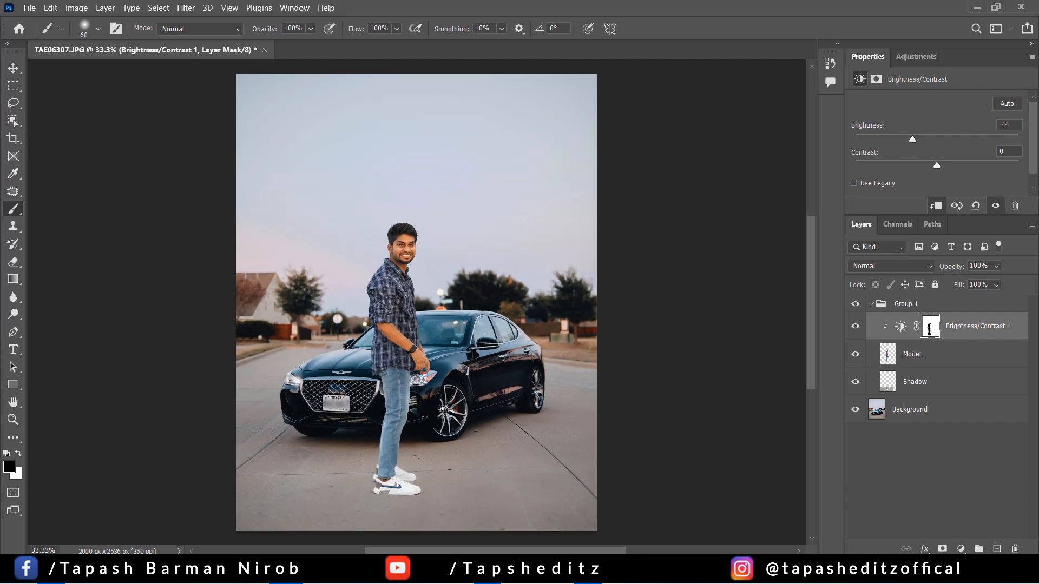
Step: Stamp all visible layers into a new merged layer above Group 1
{"action": "left_click", "coordinate": [946, 308]}
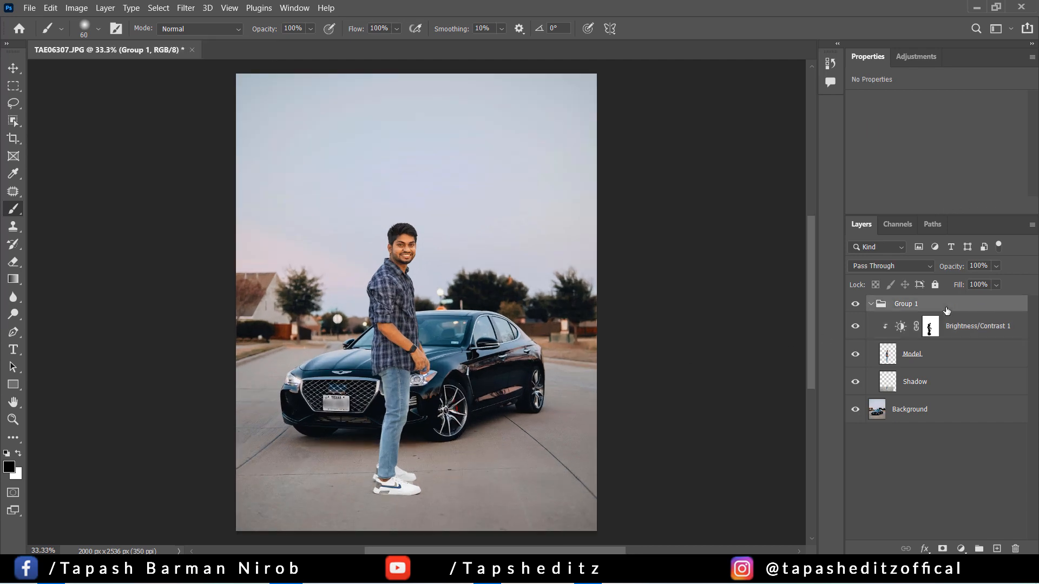
{"action": "key", "text": "ctrl+shift+alt+e"}
Step: Patch the blemish between the man's eyes with clean skin from the forehead using the Patch tool
{"action": "key", "text": "ctrl+plus"}
{"action": "key", "text": "ctrl+plus"}
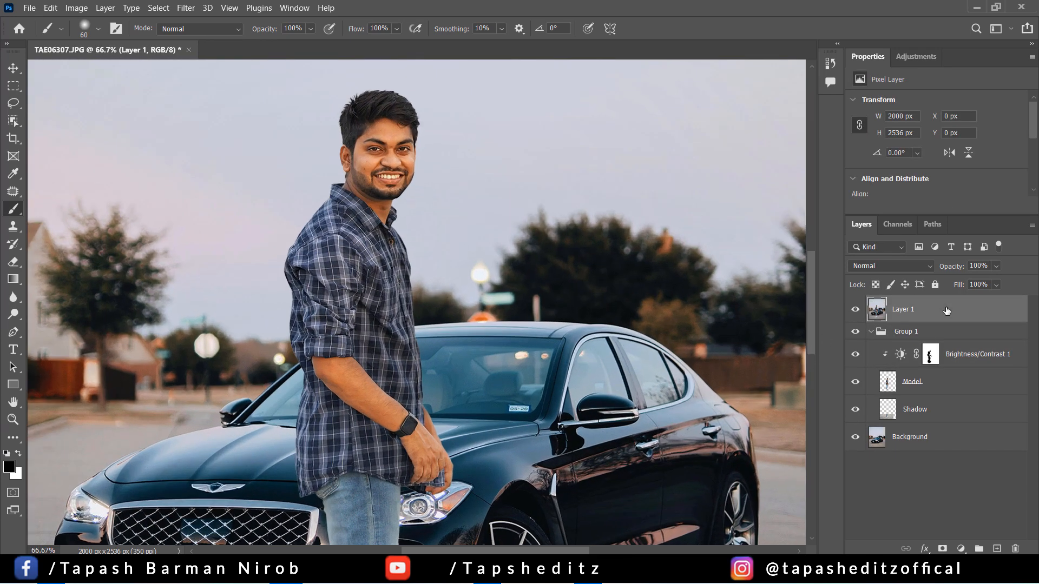
{"action": "key", "text": "ctrl+plus"}
{"action": "scroll", "coordinate": [249, 179], "scroll_direction": "up", "scroll_amount": 3}
{"action": "key", "text": "ctrl+plus"}
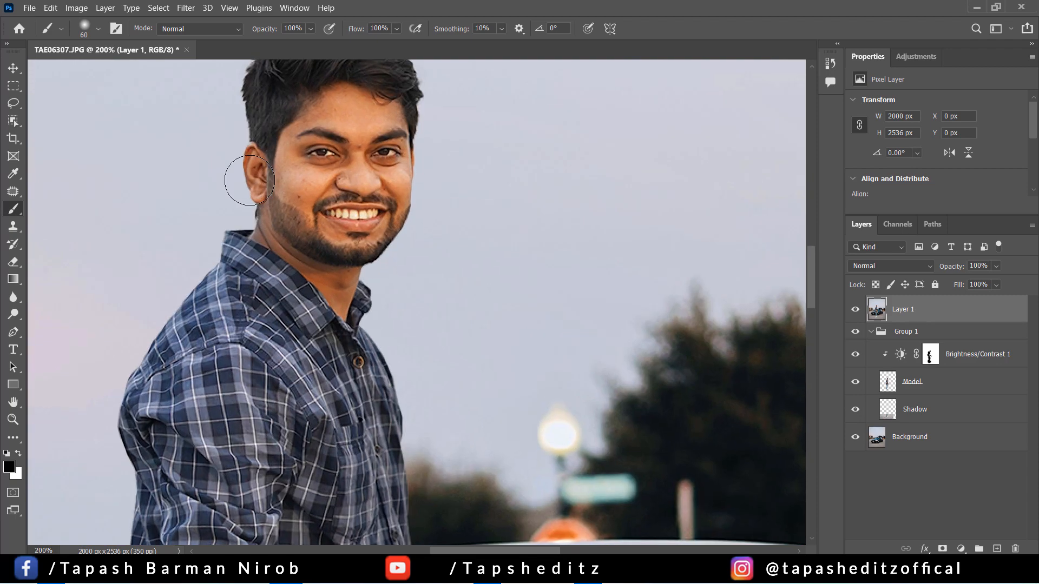
{"action": "scroll", "coordinate": [249, 180], "scroll_direction": "up", "scroll_amount": 5}
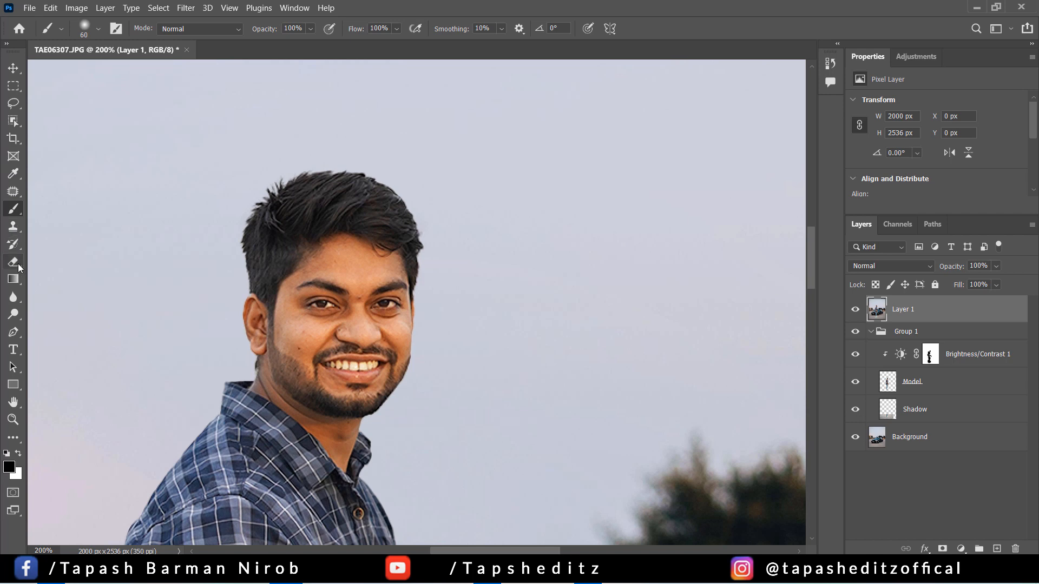
{"action": "right_click", "coordinate": [14, 191]}
{"action": "left_click", "coordinate": [48, 193]}
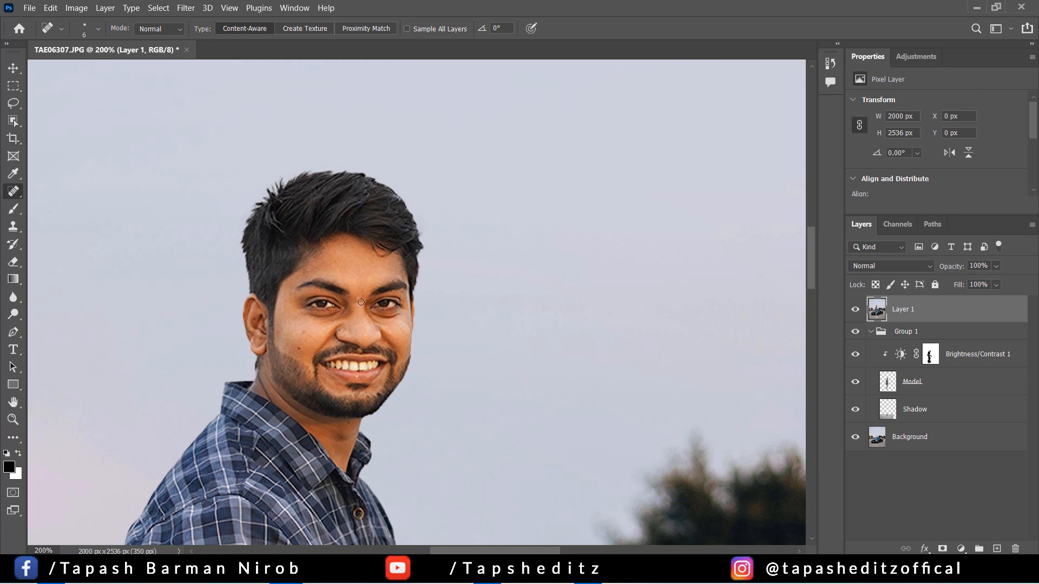
{"action": "scroll", "coordinate": [361, 302], "scroll_direction": "up", "scroll_amount": 2}
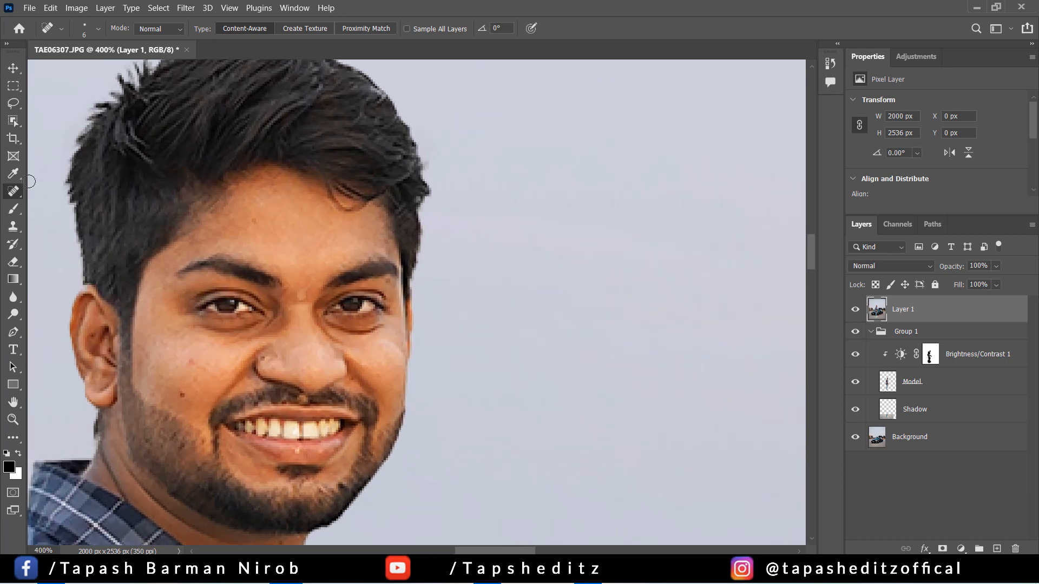
{"action": "right_click", "coordinate": [18, 195]}
{"action": "left_click", "coordinate": [47, 216]}
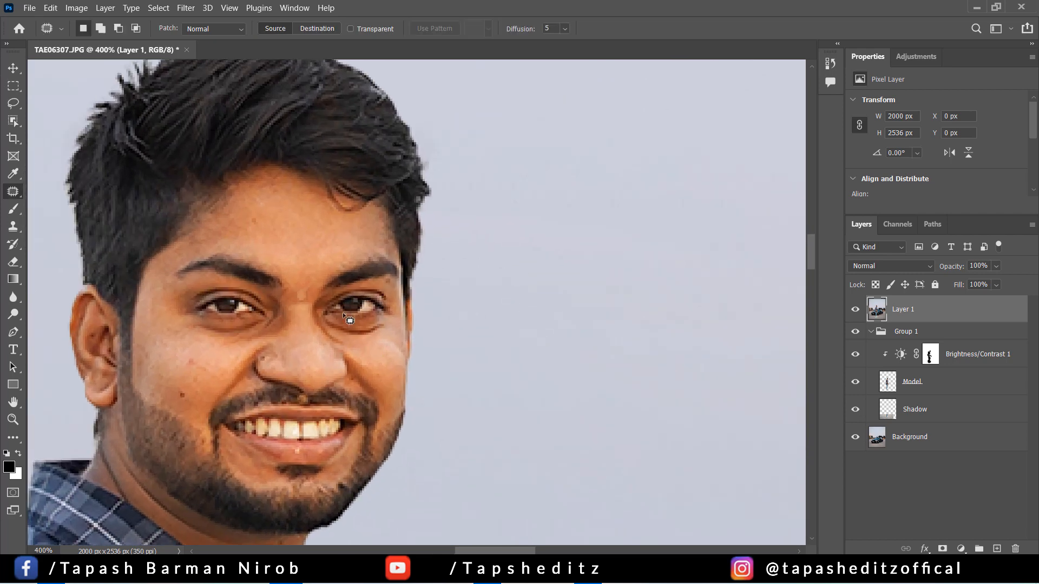
{"action": "mouse_move", "coordinate": [298, 298]}
{"action": "left_mouse_down"}
{"action": "mouse_move", "coordinate": [318, 311]}
{"action": "mouse_move", "coordinate": [313, 287]}
{"action": "mouse_move", "coordinate": [303, 297]}
{"action": "mouse_move", "coordinate": [312, 254]}
{"action": "left_mouse_up"}
{"action": "key", "text": "ctrl+d"}
Step: Remove the dark spot and small blemishes on the man's cheek and nose with the Spot Healing Brush
{"action": "right_click", "coordinate": [18, 196]}
{"action": "key", "text": "shift+j"}
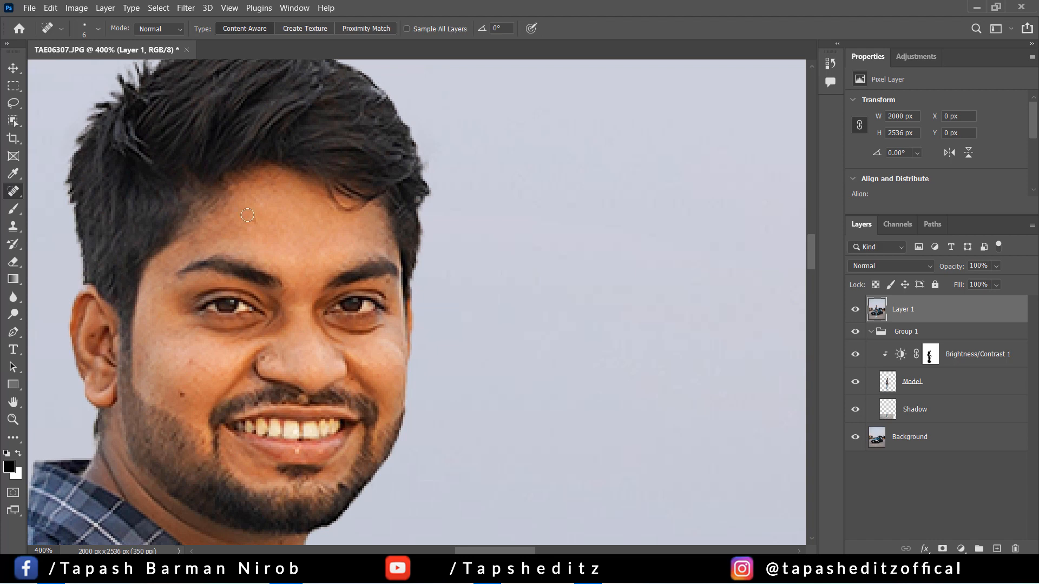
{"action": "left_click", "coordinate": [184, 396]}
{"action": "key", "text": "bracketleft"}
{"action": "key", "text": "bracketleft"}
{"action": "key", "text": "bracketleft"}
{"action": "key", "text": "bracketleft"}
{"action": "key", "text": "bracketleft"}
{"action": "left_click", "coordinate": [190, 363]}
{"action": "left_click", "coordinate": [199, 377]}
{"action": "left_click", "coordinate": [264, 360]}
{"action": "key", "text": "ctrl+0"}
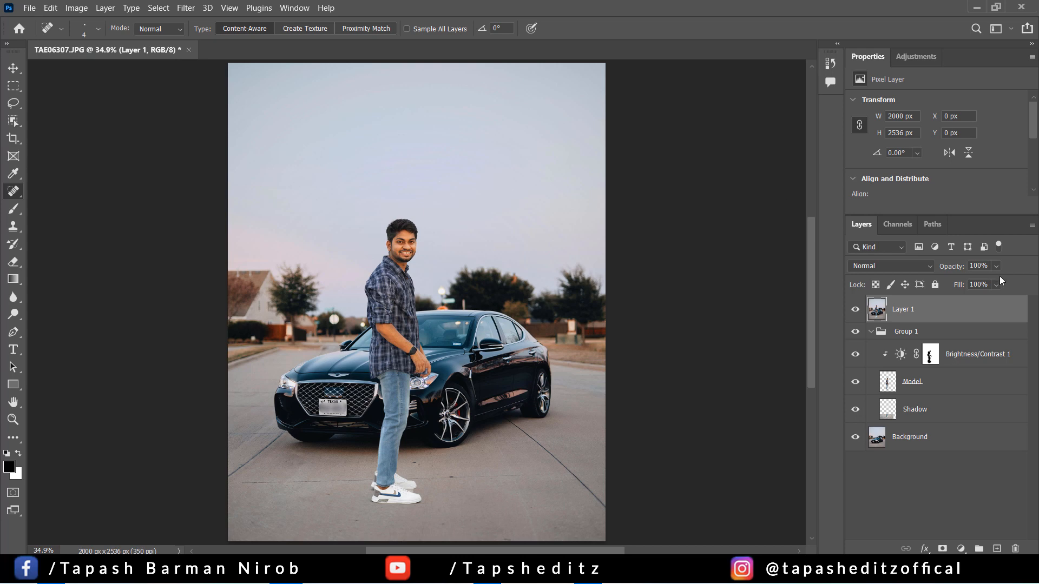
Step: Start a Camera Raw Filter edit on the merged layer and set the white balance to Temperature +2 and Tint +5
{"action": "left_click", "coordinate": [186, 8]}
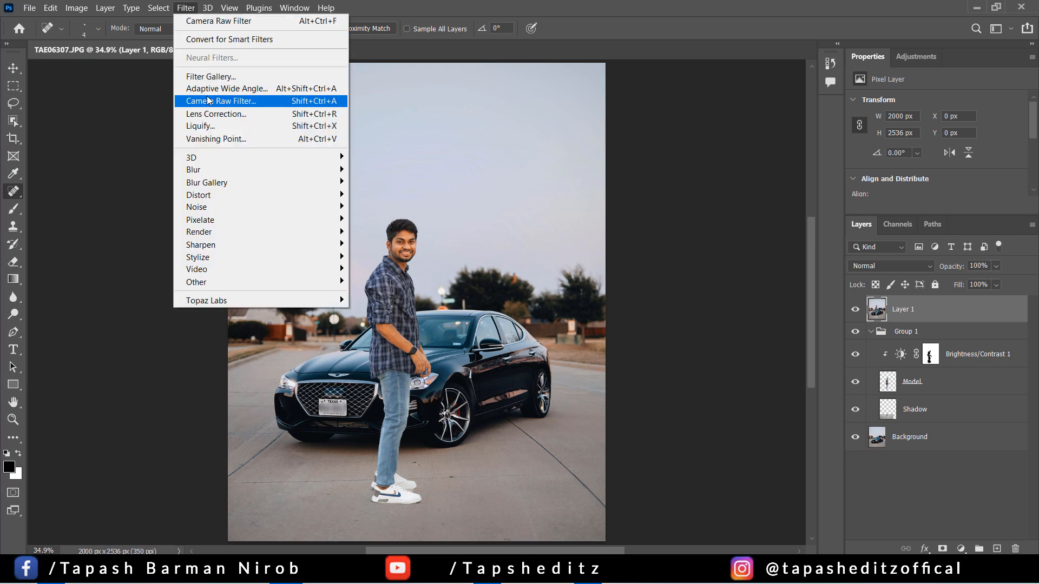
{"action": "left_click", "coordinate": [238, 102]}
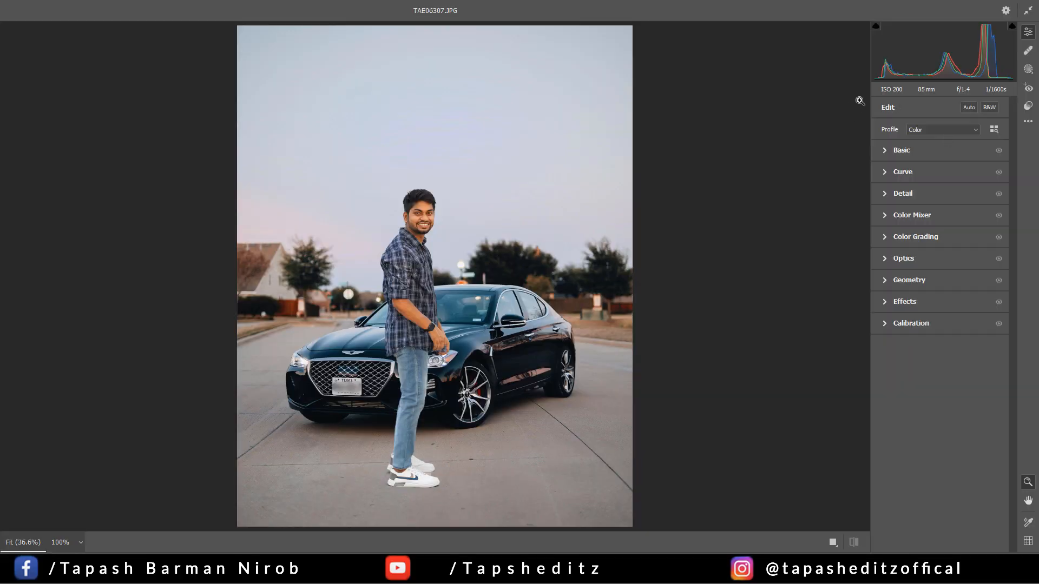
{"action": "left_click", "coordinate": [890, 148]}
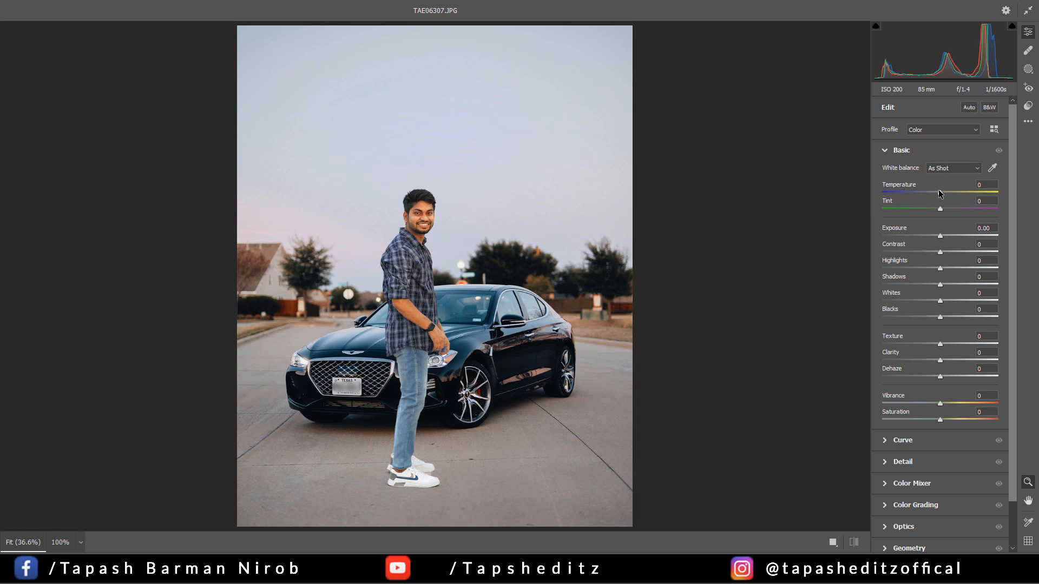
{"action": "mouse_move", "coordinate": [939, 193]}
{"action": "left_mouse_down"}
{"action": "mouse_move", "coordinate": [953, 209]}
{"action": "mouse_move", "coordinate": [943, 209]}
{"action": "left_mouse_up"}
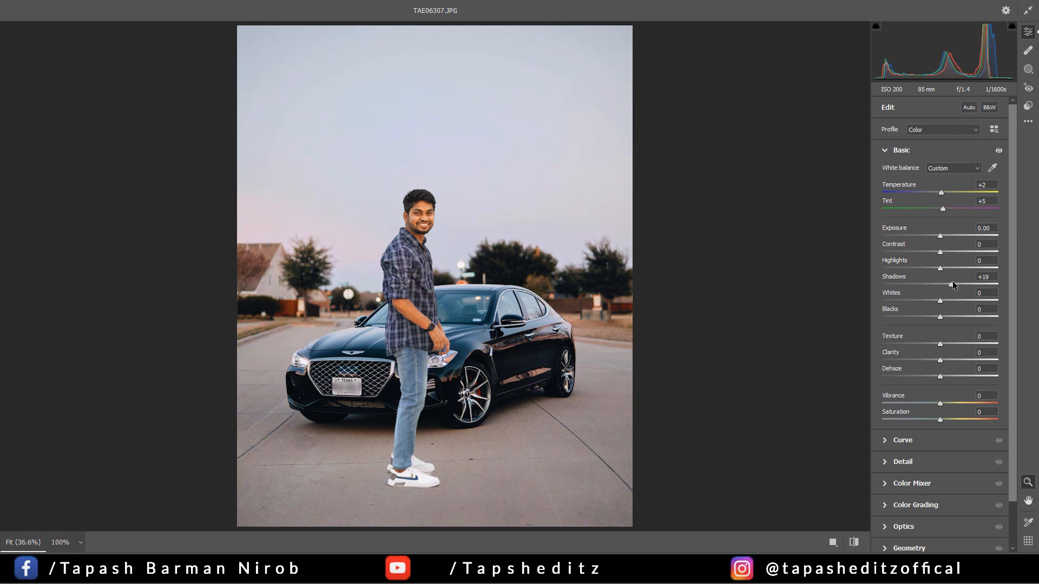
Step: Set the basic tones to Contrast -14, Shadows +29, Whites -29 and Blacks -18
{"action": "left_click_drag", "start_coordinate": [953, 285], "coordinate": [957, 287]}
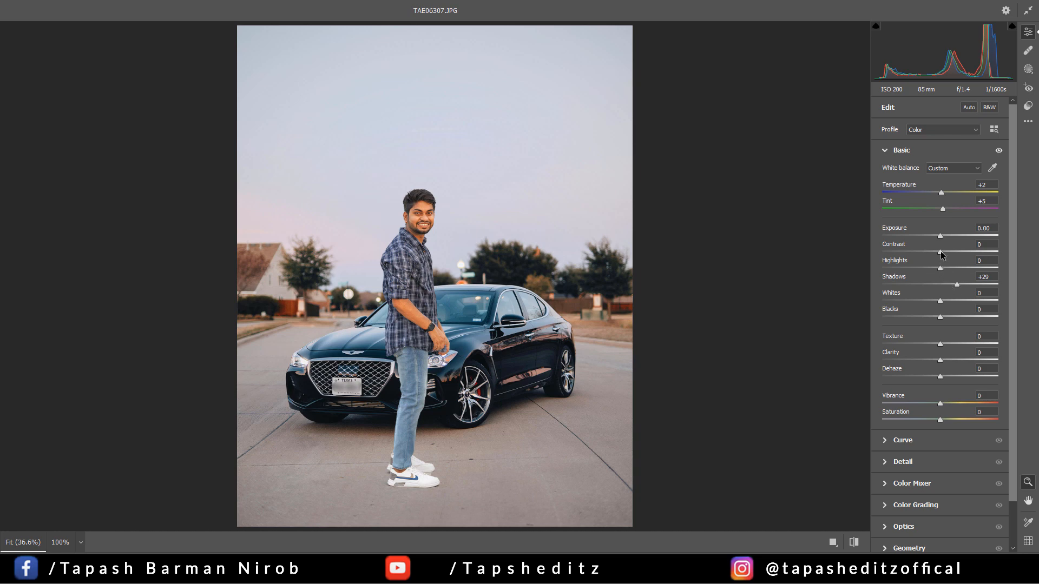
{"action": "left_click_drag", "start_coordinate": [940, 252], "coordinate": [933, 251]}
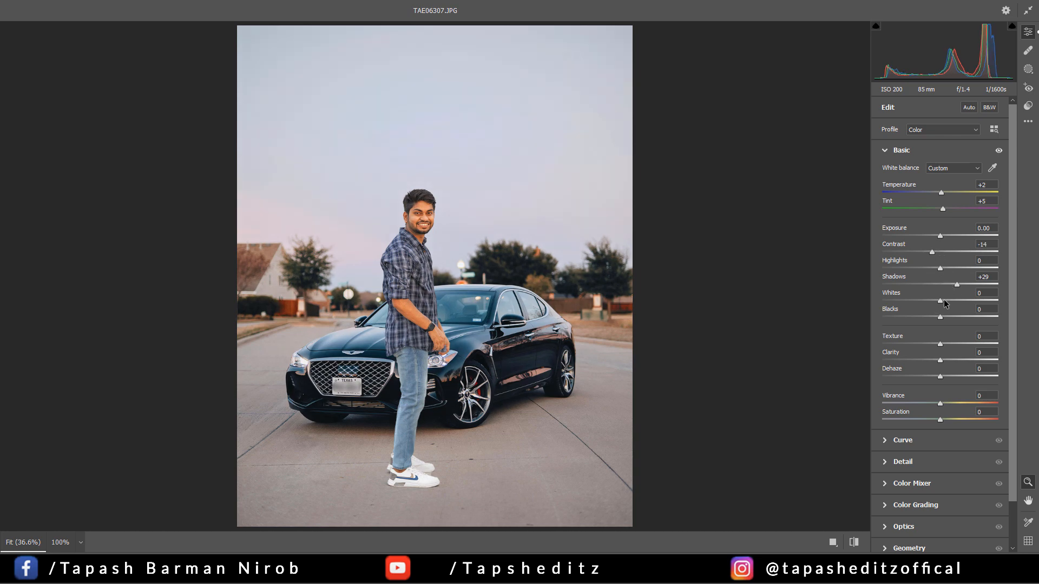
{"action": "left_click_drag", "start_coordinate": [941, 301], "coordinate": [954, 301]}
{"action": "left_click", "coordinate": [925, 300]}
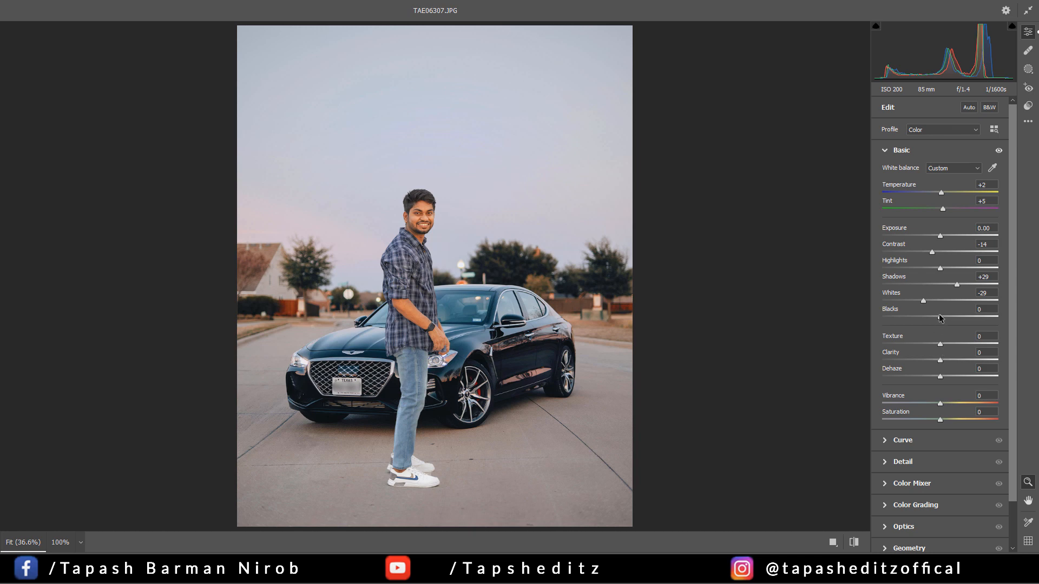
{"action": "left_click", "coordinate": [929, 317]}
Step: Calibrate the Blue Primary to hue -2 and saturation +25, set Green Primary hue to +20, and lower Red Primary hue slightly
{"action": "scroll", "coordinate": [937, 319], "scroll_direction": "down", "scroll_amount": 2}
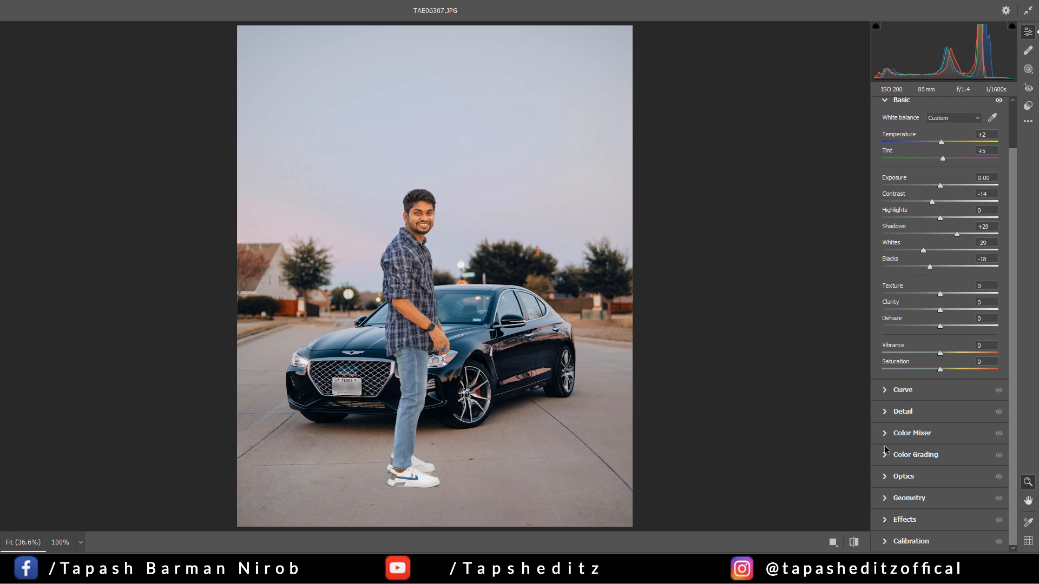
{"action": "left_click", "coordinate": [887, 542]}
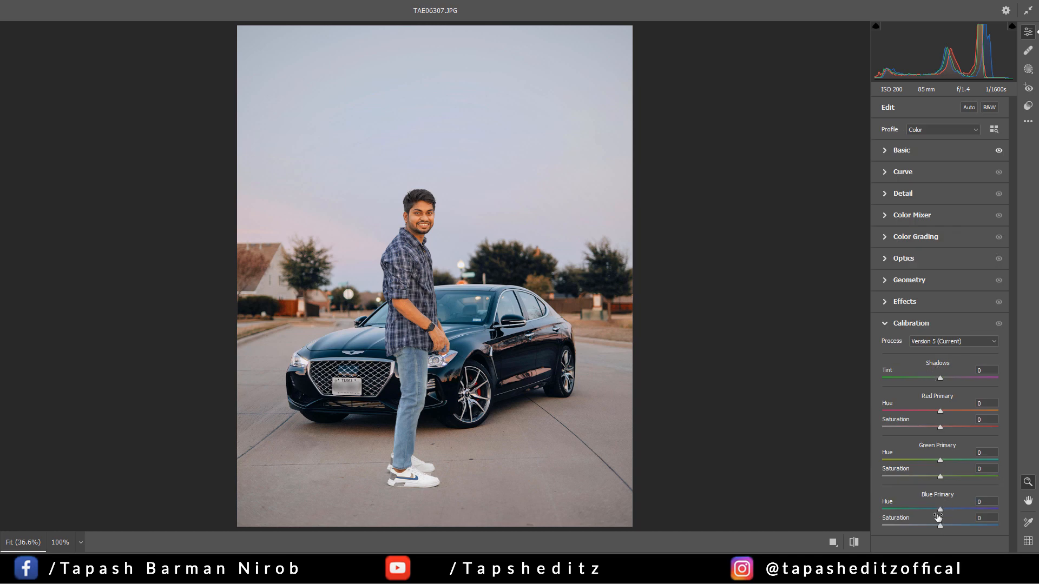
{"action": "mouse_move", "coordinate": [942, 511]}
{"action": "left_mouse_down"}
{"action": "mouse_move", "coordinate": [961, 528]}
{"action": "mouse_move", "coordinate": [947, 529]}
{"action": "left_mouse_up"}
{"action": "mouse_move", "coordinate": [940, 461]}
{"action": "left_mouse_down"}
{"action": "mouse_move", "coordinate": [919, 453]}
{"action": "mouse_move", "coordinate": [959, 457]}
{"action": "mouse_move", "coordinate": [952, 449]}
{"action": "left_mouse_up"}
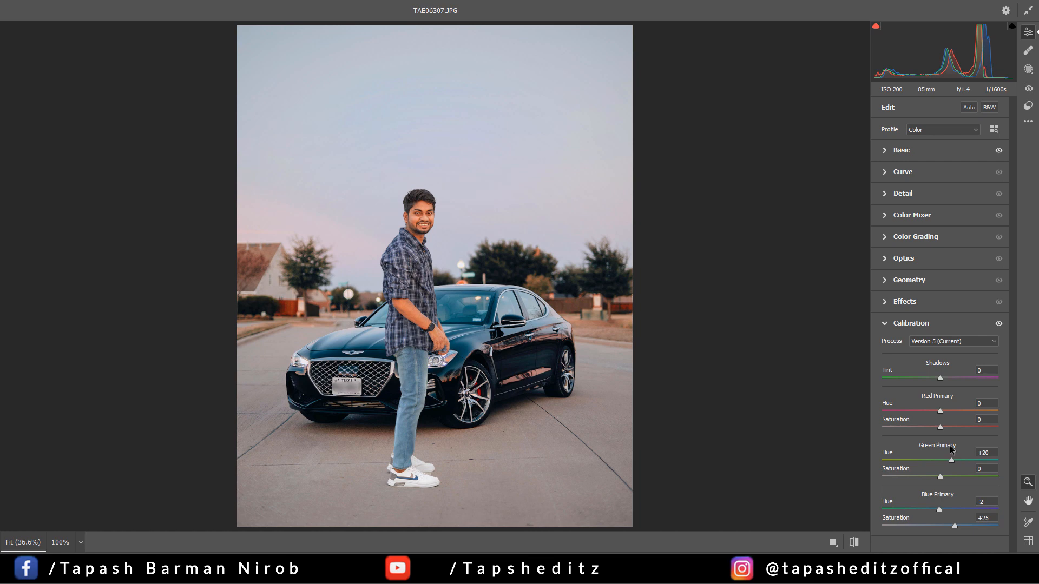
{"action": "mouse_move", "coordinate": [941, 412]}
{"action": "left_mouse_down"}
{"action": "mouse_move", "coordinate": [924, 412]}
{"action": "mouse_move", "coordinate": [954, 408]}
{"action": "mouse_move", "coordinate": [936, 405]}
{"action": "left_mouse_up"}
Step: Color-grade the highlights to hue 164, saturation 23 and the midtones to hue 225, saturation 6
{"action": "left_click", "coordinate": [890, 237]}
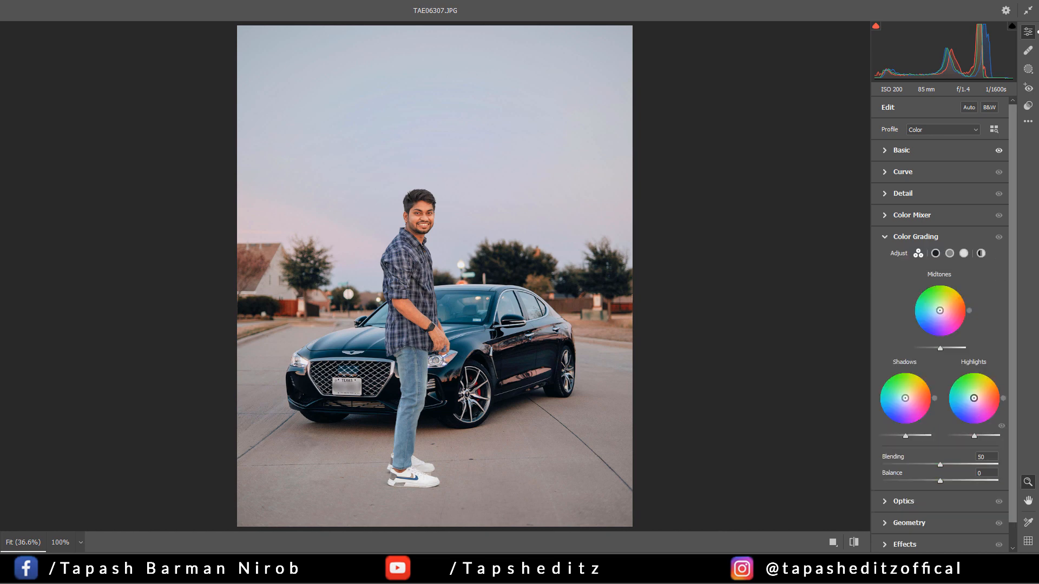
{"action": "left_click_drag", "start_coordinate": [974, 399], "coordinate": [970, 397]}
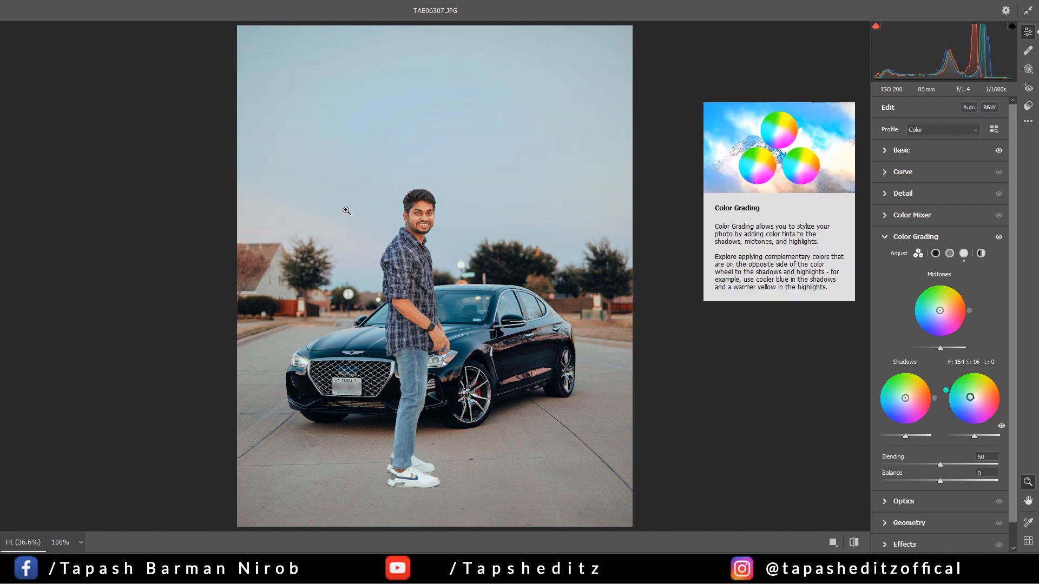
{"action": "left_click", "coordinate": [420, 208]}
{"action": "scroll", "coordinate": [550, 304], "scroll_direction": "down", "scroll_amount": 2}
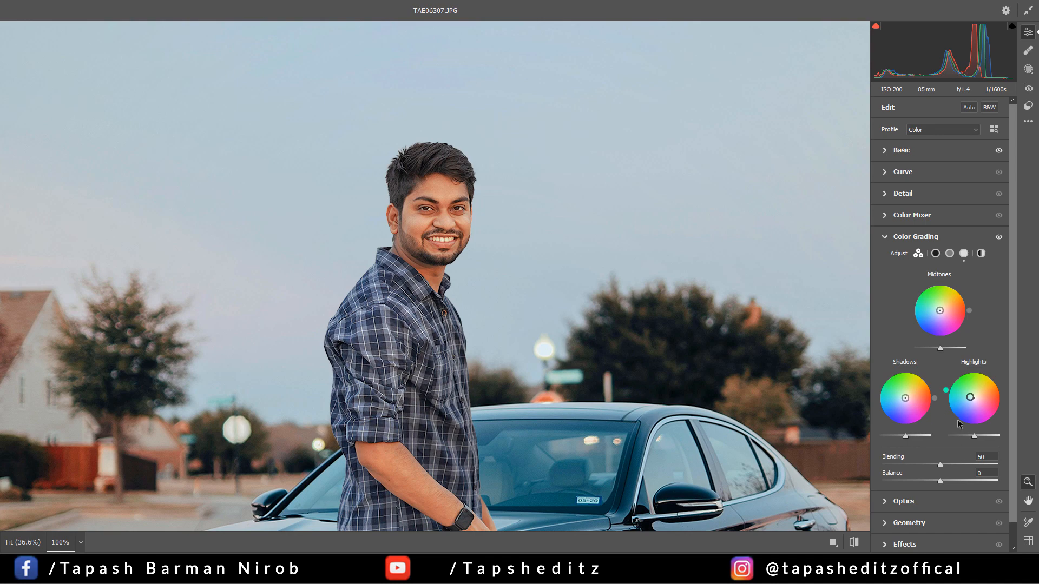
{"action": "left_click_drag", "start_coordinate": [973, 399], "coordinate": [968, 396]}
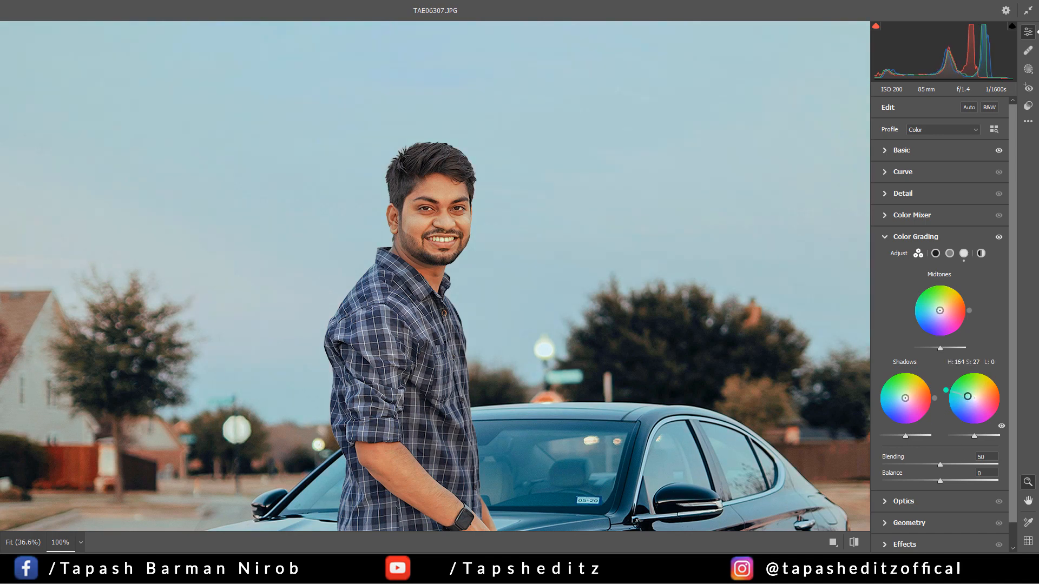
{"action": "left_click", "coordinate": [731, 345]}
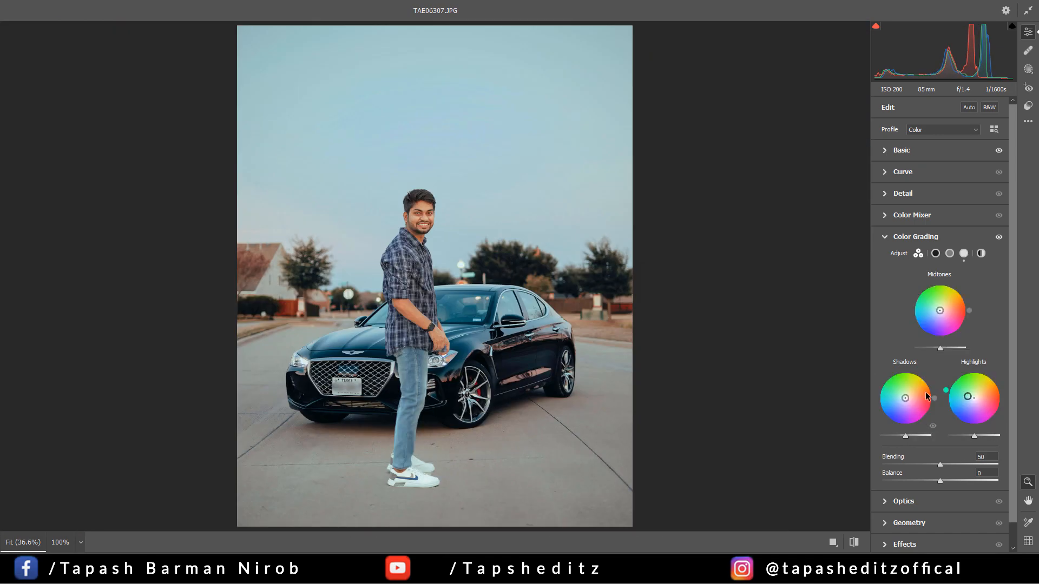
{"action": "mouse_move", "coordinate": [908, 398]}
{"action": "left_mouse_down"}
{"action": "mouse_move", "coordinate": [888, 410]}
{"action": "mouse_move", "coordinate": [905, 399]}
{"action": "left_mouse_up"}
{"action": "left_click_drag", "start_coordinate": [940, 311], "coordinate": [939, 311]}
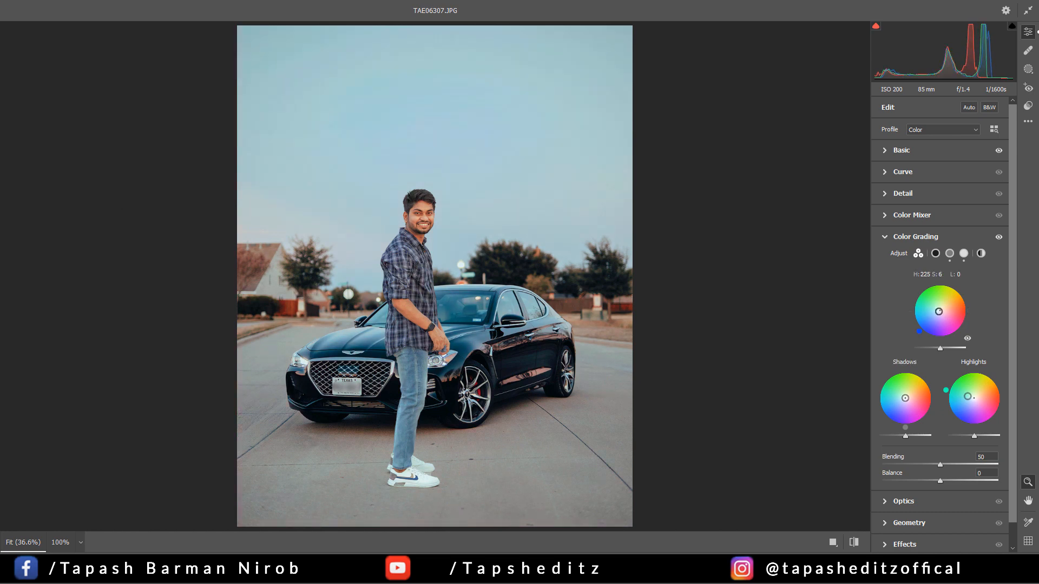
{"action": "left_click_drag", "start_coordinate": [969, 397], "coordinate": [969, 397]}
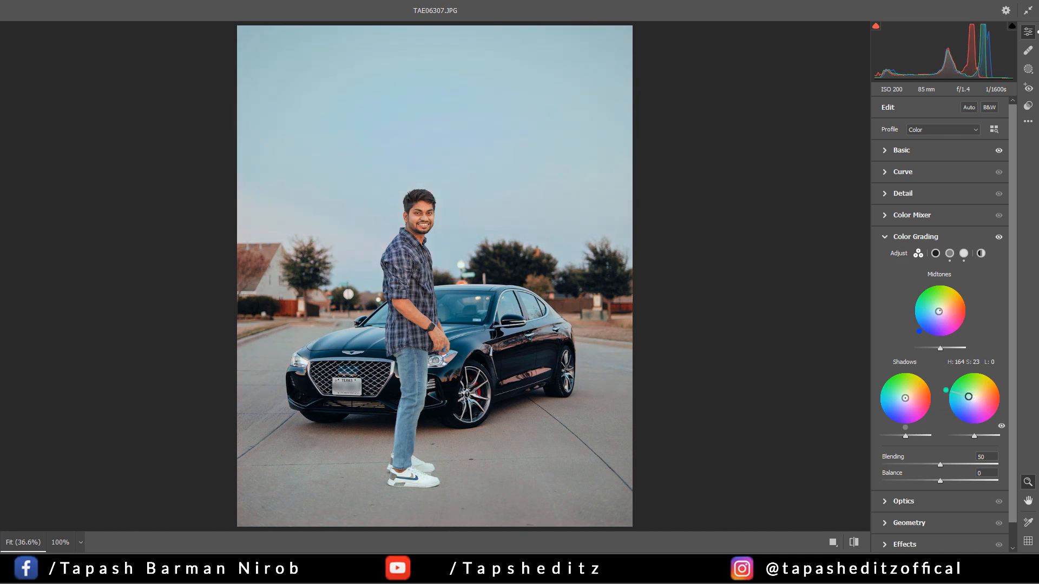
{"action": "left_click", "coordinate": [885, 237]}
Step: In the Color Mixer, set Oranges luminance to +20 and the saturation of Yellows to -50, Aquas to -29 and Blues to -26
{"action": "left_click", "coordinate": [888, 215]}
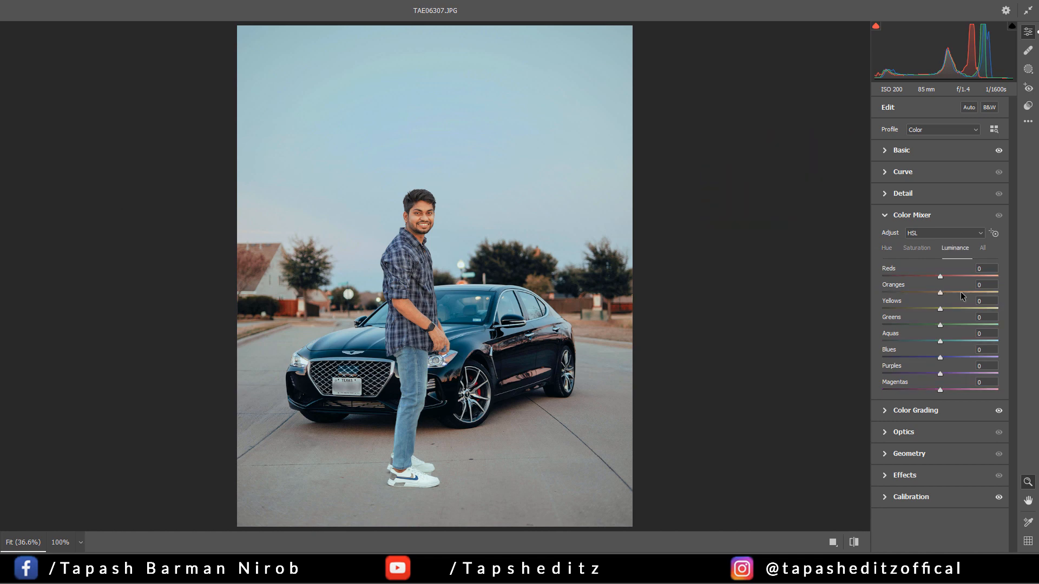
{"action": "left_click", "coordinate": [961, 292]}
{"action": "left_click_drag", "start_coordinate": [953, 291], "coordinate": [953, 294]}
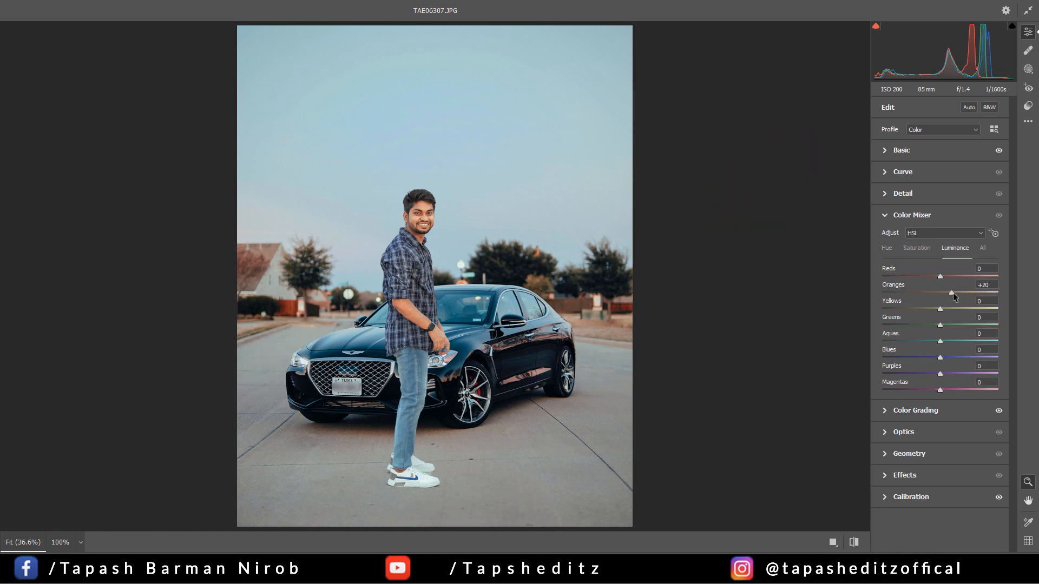
{"action": "left_click", "coordinate": [924, 246]}
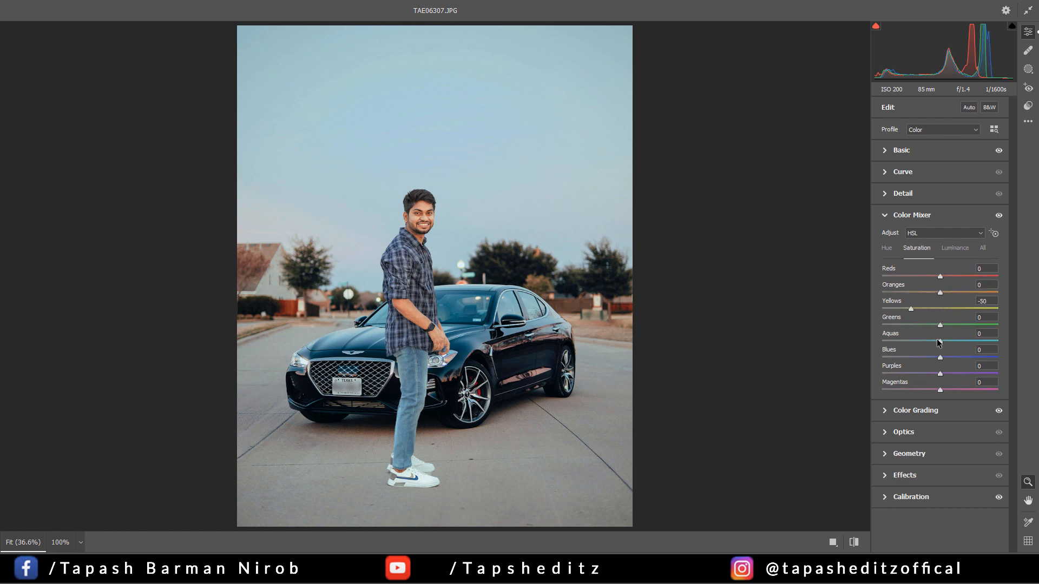
{"action": "left_click_drag", "start_coordinate": [940, 341], "coordinate": [923, 341]}
{"action": "left_click_drag", "start_coordinate": [936, 357], "coordinate": [926, 358]}
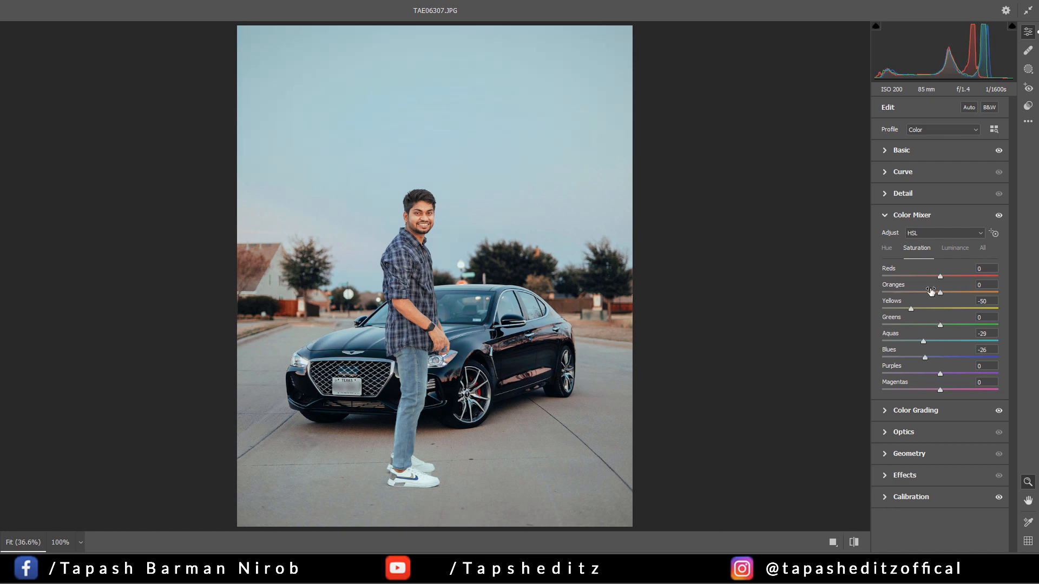
Step: Shift the hue of the Oranges slightly toward red in the Color Mixer
{"action": "left_click", "coordinate": [887, 248]}
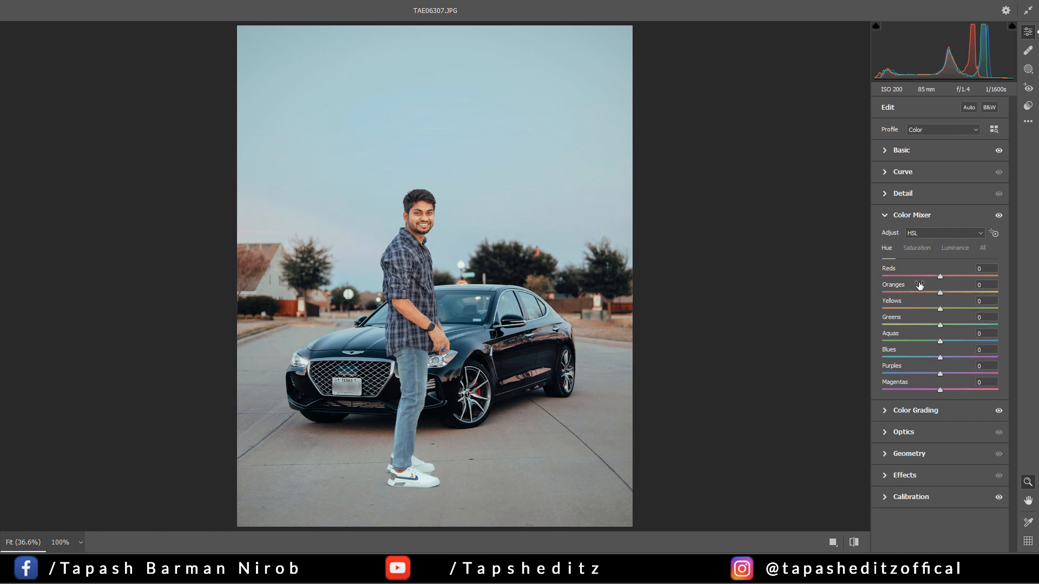
{"action": "left_click_drag", "start_coordinate": [941, 293], "coordinate": [928, 294]}
{"action": "left_click", "coordinate": [888, 218]}
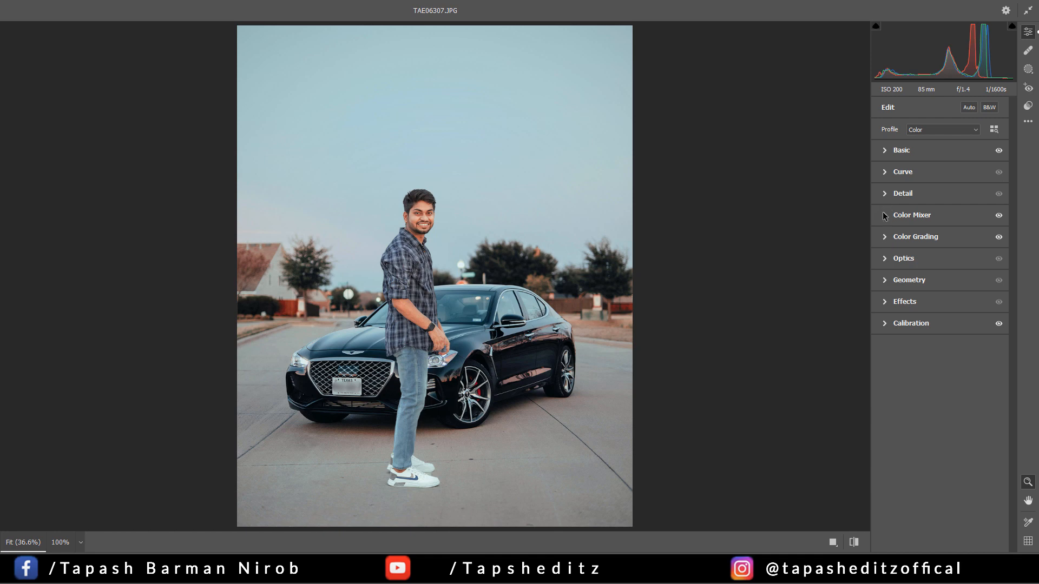
Step: Lift the black point of the main point curve, raise the blue curve's black point to output 16, and apply the filter
{"action": "left_click", "coordinate": [886, 173]}
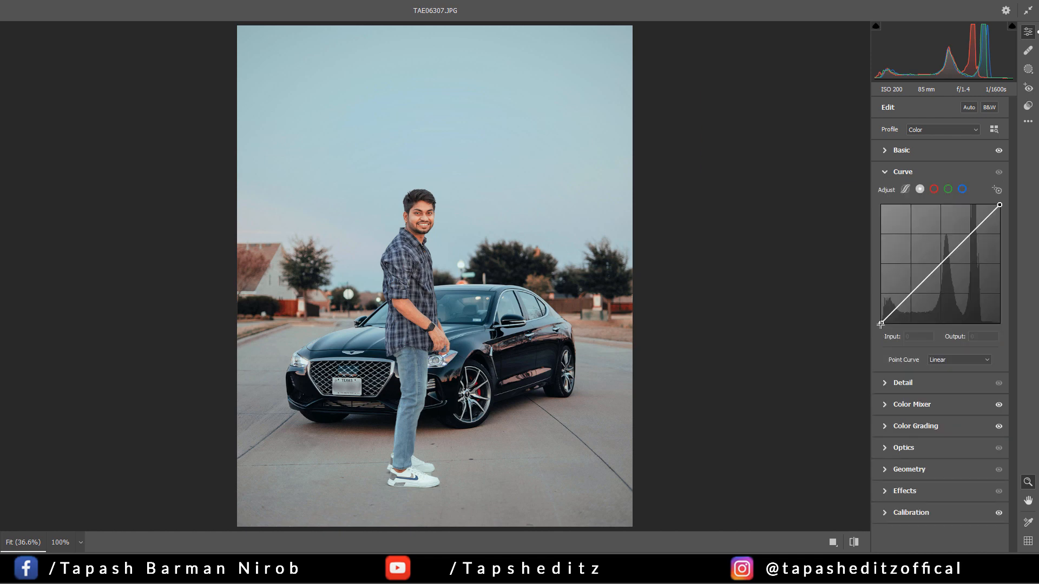
{"action": "mouse_move", "coordinate": [881, 323]}
{"action": "left_mouse_down"}
{"action": "mouse_move", "coordinate": [896, 311]}
{"action": "mouse_move", "coordinate": [881, 316]}
{"action": "left_mouse_up"}
{"action": "left_click", "coordinate": [934, 189]}
{"action": "left_click", "coordinate": [962, 189]}
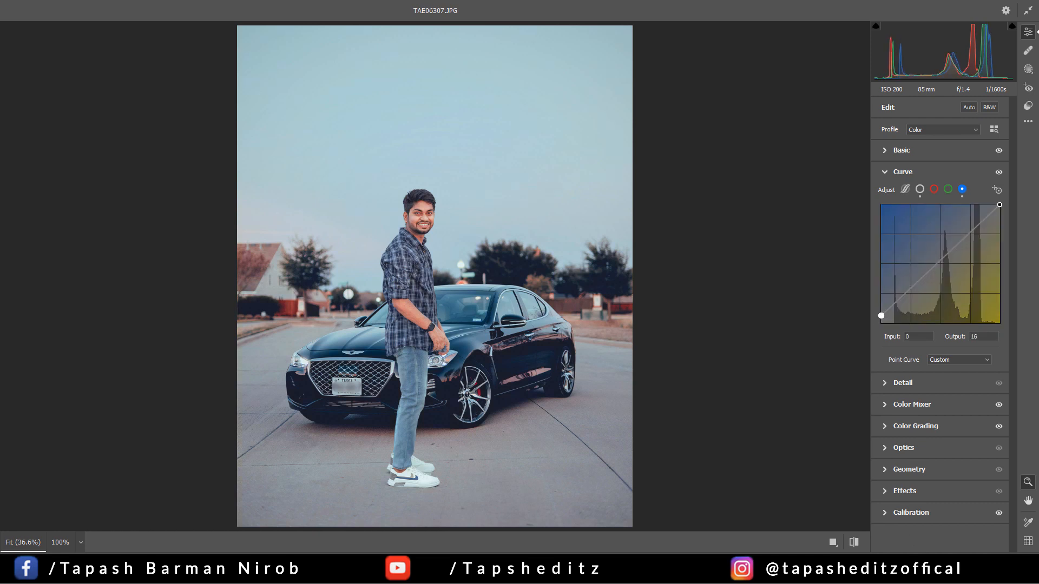
{"action": "key", "text": "Return"}
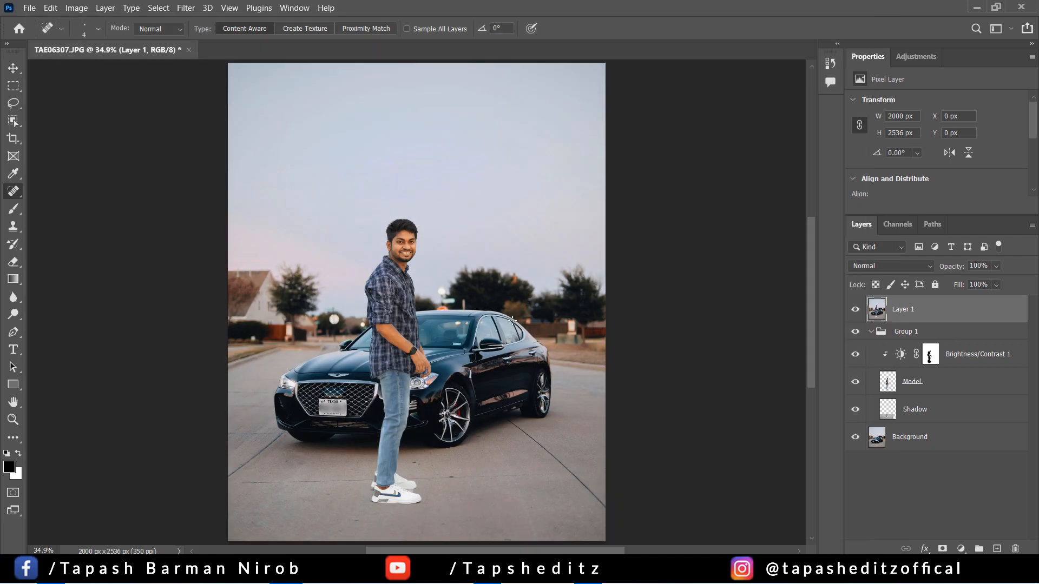
Step: Compare the picture before and after the color grade by toggling the visibility of Layer 1
{"action": "scroll", "coordinate": [515, 327], "scroll_direction": "down", "scroll_amount": 4}
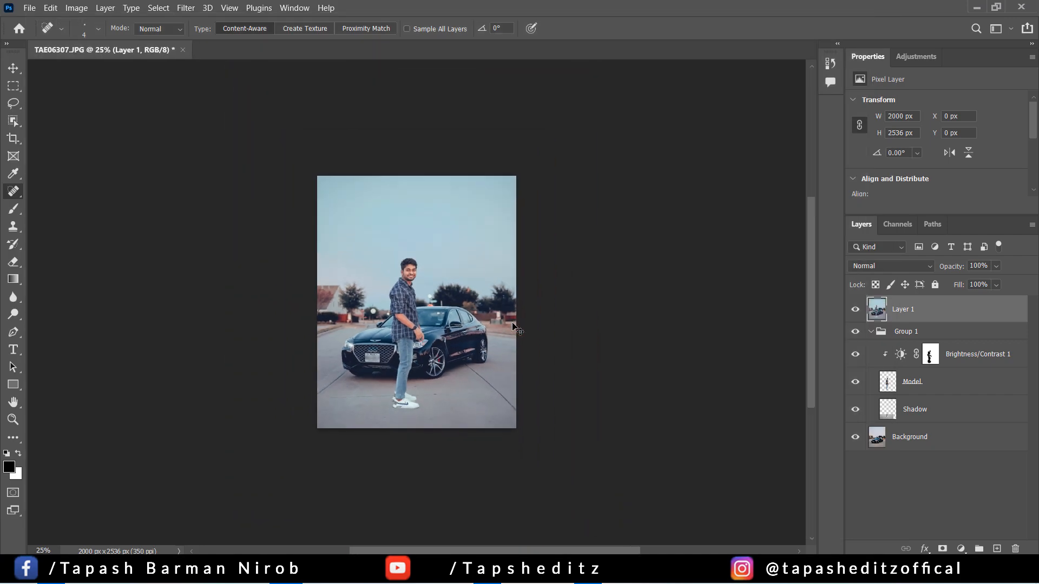
{"action": "scroll", "coordinate": [515, 327], "scroll_direction": "up", "scroll_amount": 3}
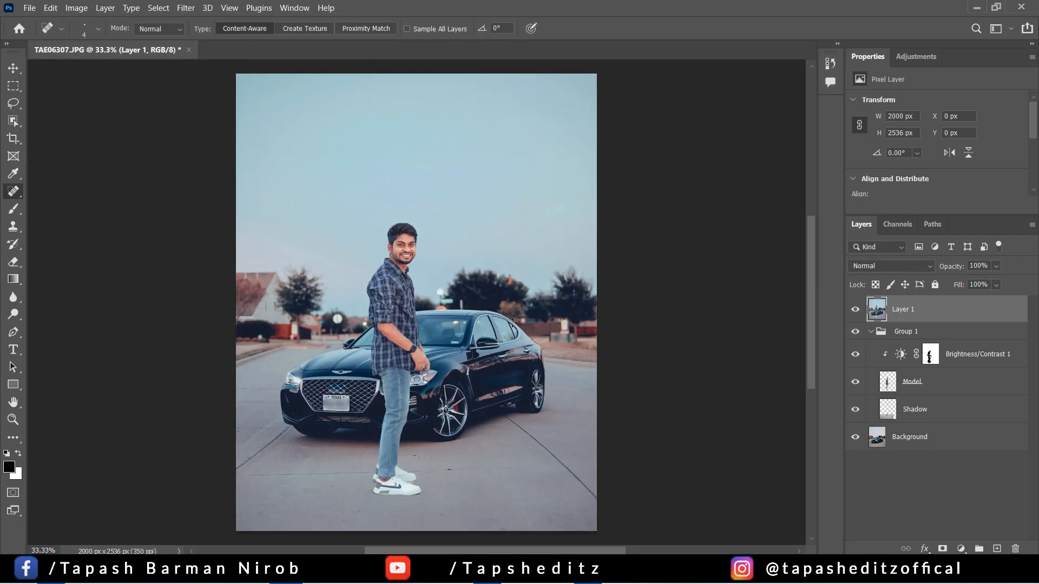
{"action": "left_click", "coordinate": [855, 310]}
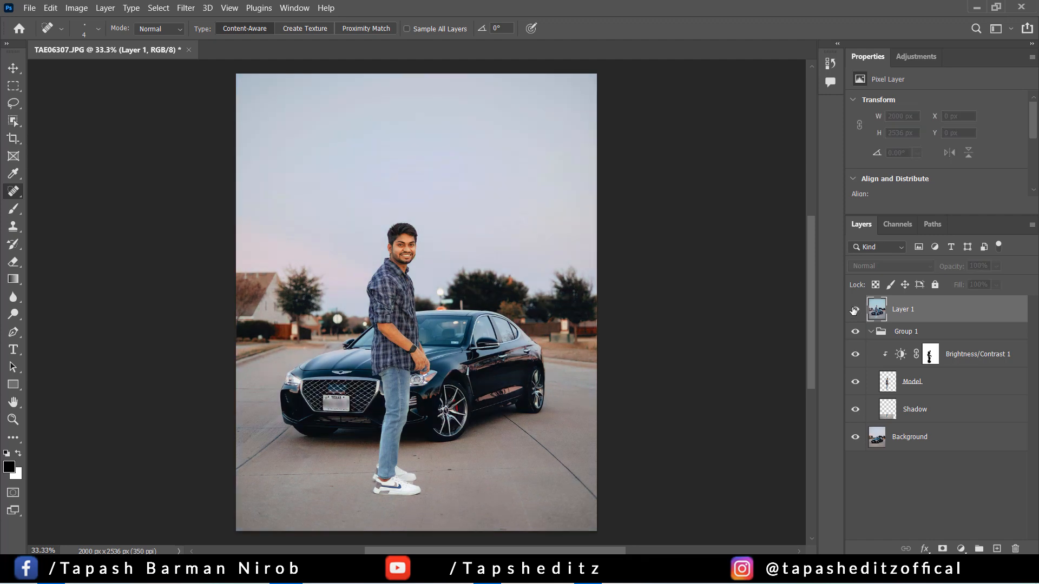
{"action": "left_click", "coordinate": [855, 309]}
{"action": "left_click", "coordinate": [855, 310]}
{"action": "left_click", "coordinate": [855, 309]}
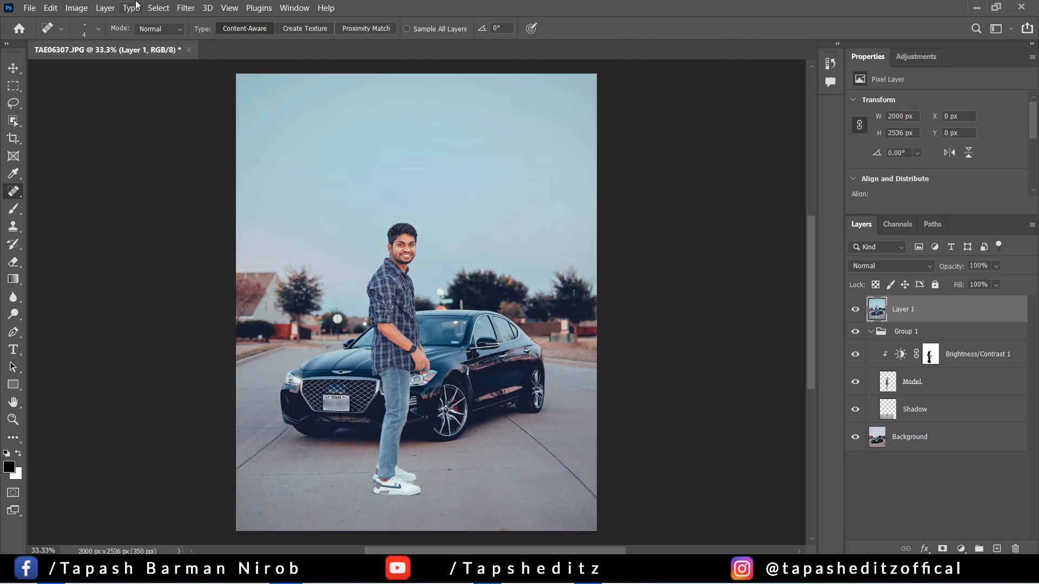
Step: Add film grain with an amount of 17 to Layer 1 through the Camera Raw Filter and apply it
{"action": "left_click", "coordinate": [186, 7]}
{"action": "left_click", "coordinate": [211, 101]}
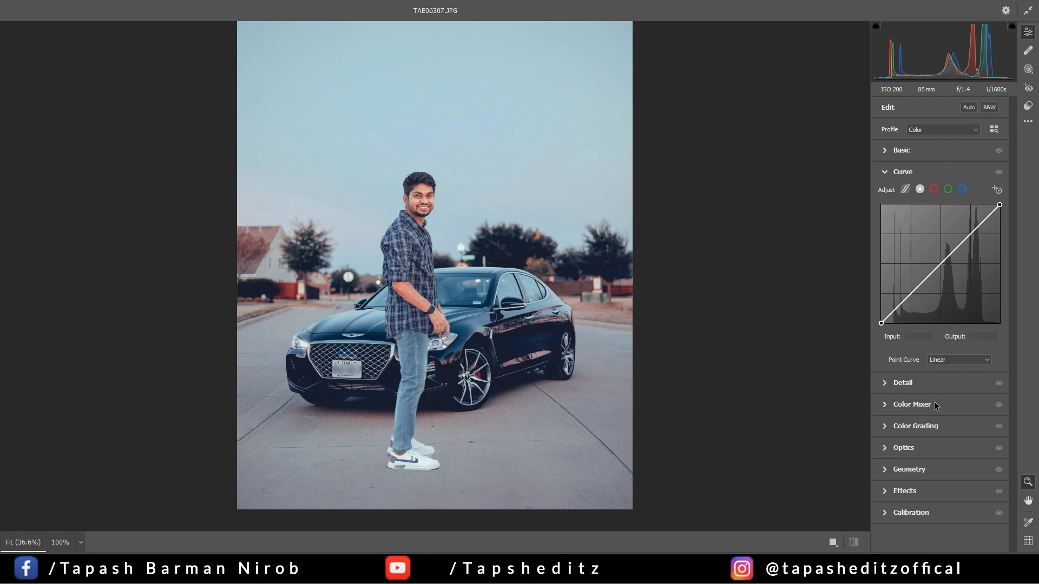
{"action": "left_click", "coordinate": [893, 491]}
{"action": "left_click", "coordinate": [903, 328]}
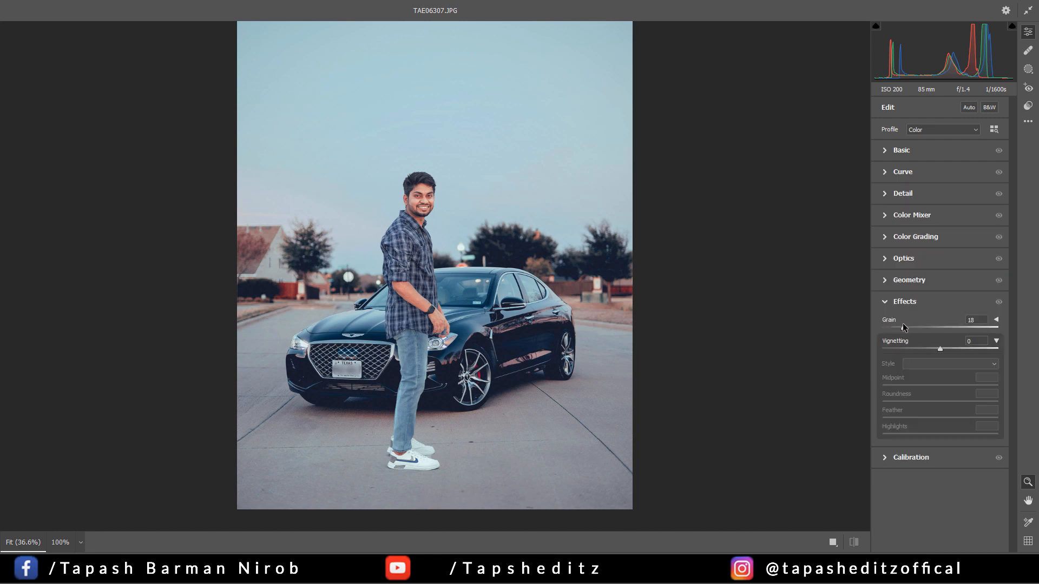
{"action": "left_click_drag", "start_coordinate": [918, 327], "coordinate": [924, 328]}
{"action": "left_click", "coordinate": [401, 148]}
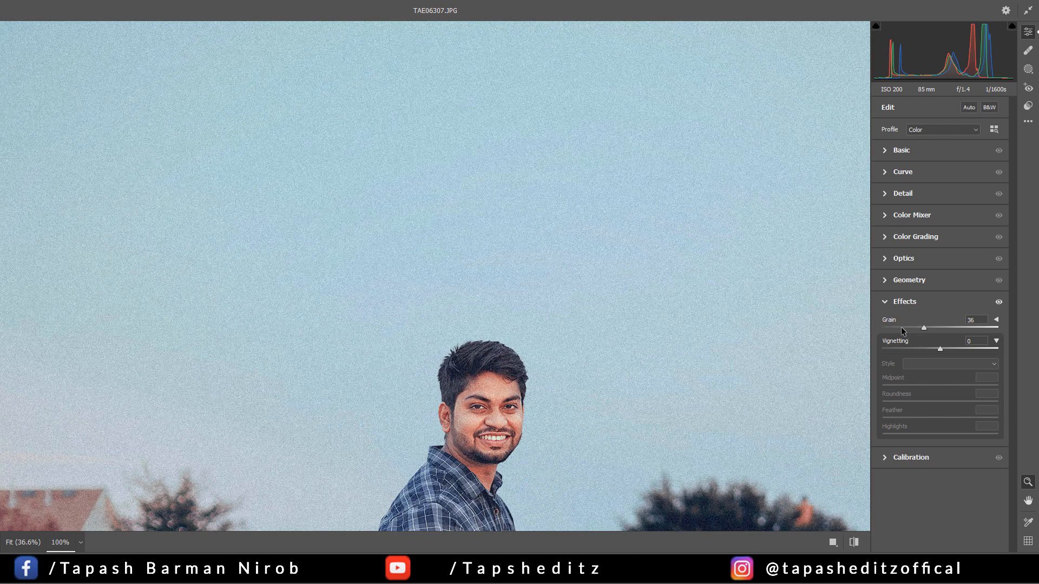
{"action": "left_click", "coordinate": [534, 239]}
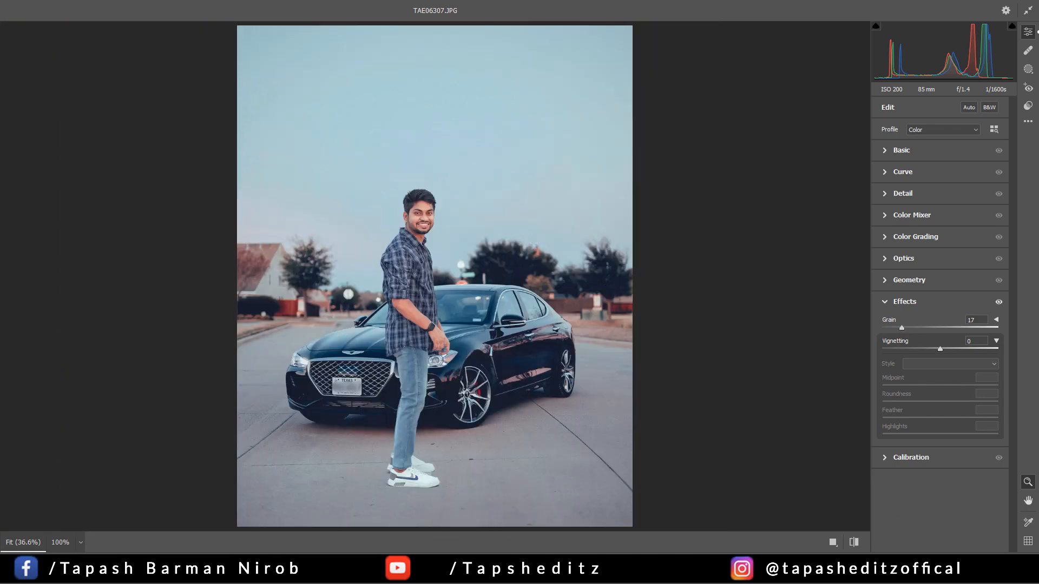
{"action": "key", "text": "Return"}
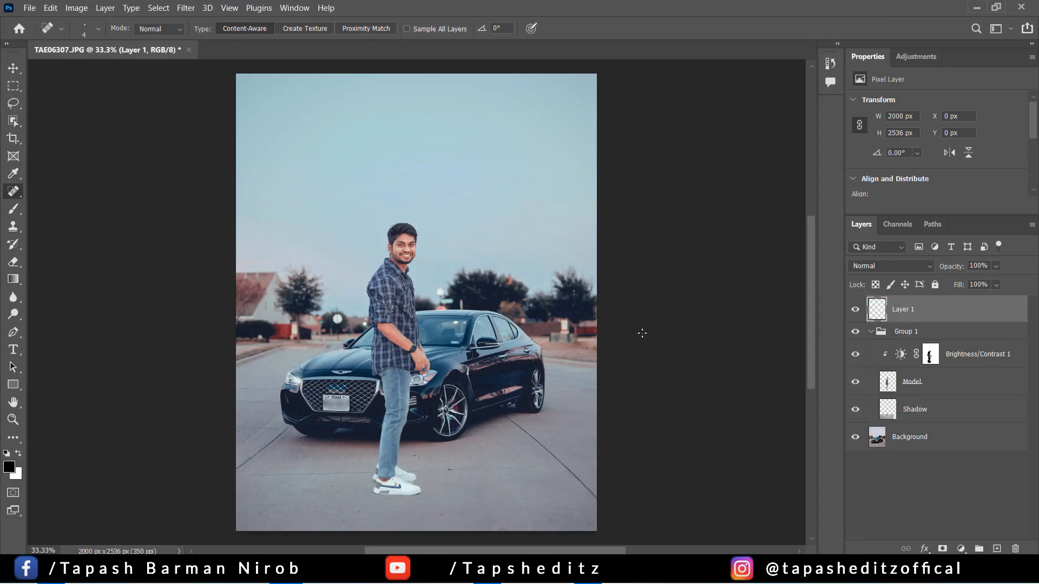
Step: Add a Selective Color adjustment above Layer 1 and clip it to that layer
{"action": "left_click", "coordinate": [919, 58]}
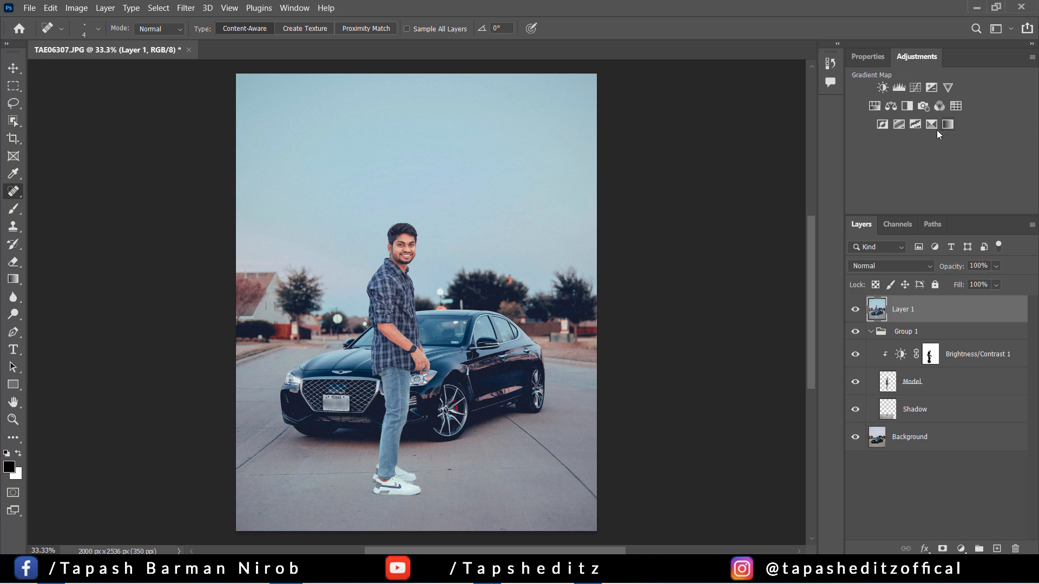
{"action": "left_click", "coordinate": [932, 125]}
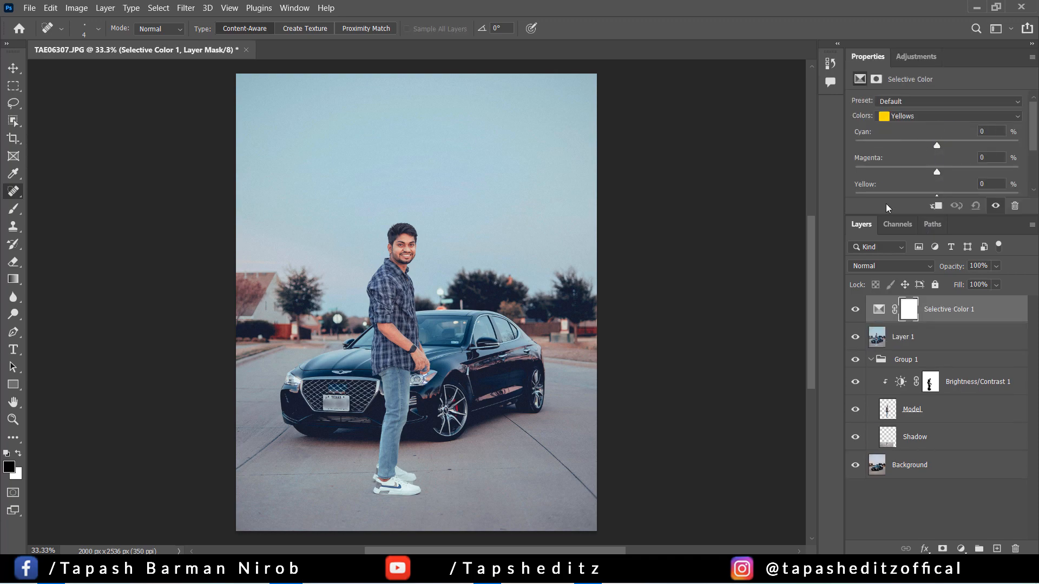
{"action": "left_click", "coordinate": [935, 206]}
Step: Set the Neutrals of the Selective Color adjustment to cyan -6%, magenta -1% and yellow +12%
{"action": "left_click", "coordinate": [911, 114]}
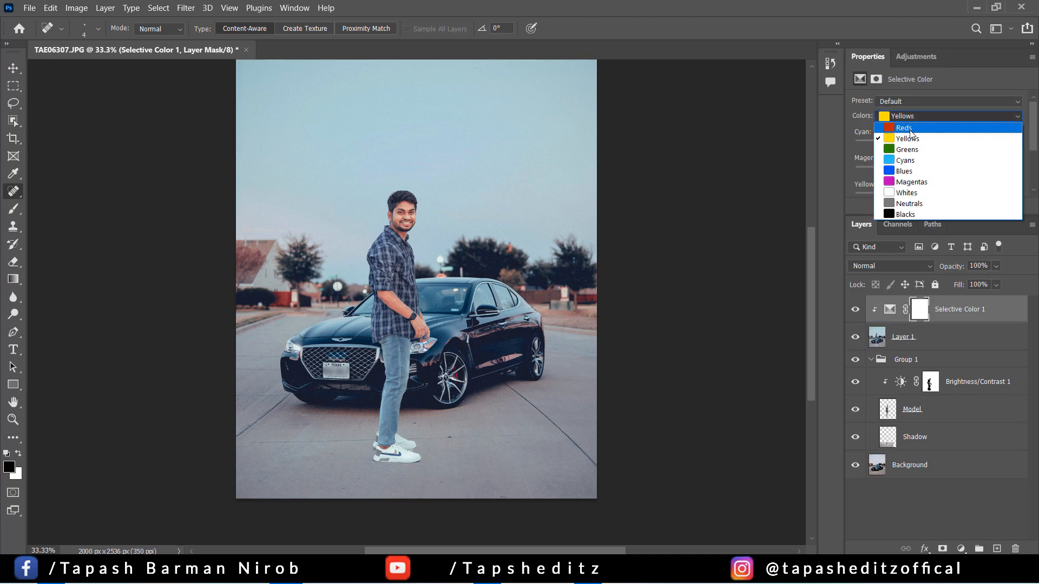
{"action": "left_click", "coordinate": [914, 204]}
{"action": "left_click_drag", "start_coordinate": [937, 145], "coordinate": [953, 179]}
{"action": "scroll", "coordinate": [937, 181], "scroll_direction": "down", "scroll_amount": 1}
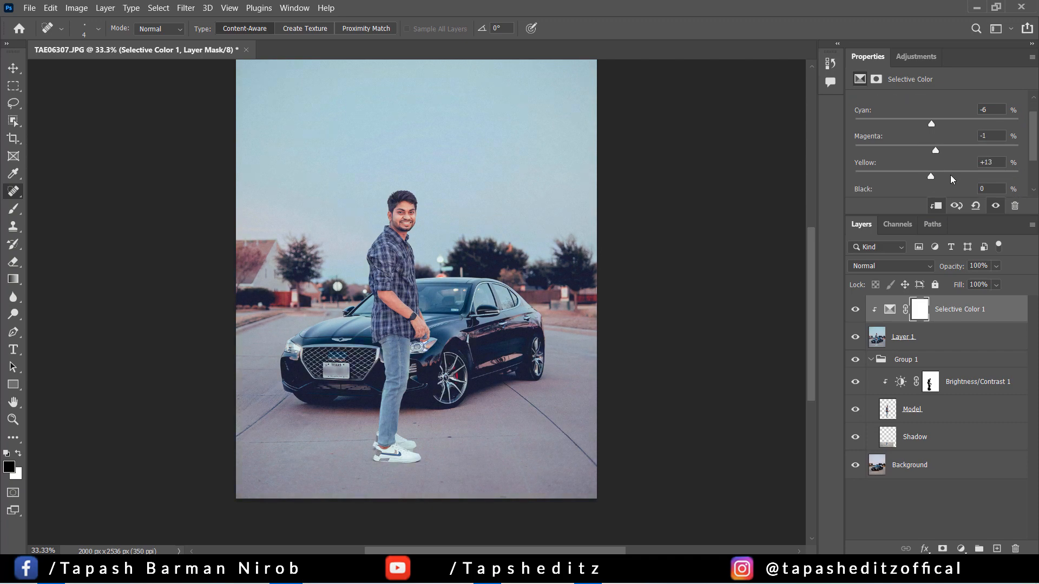
{"action": "scroll", "coordinate": [949, 181], "scroll_direction": "down", "scroll_amount": 1}
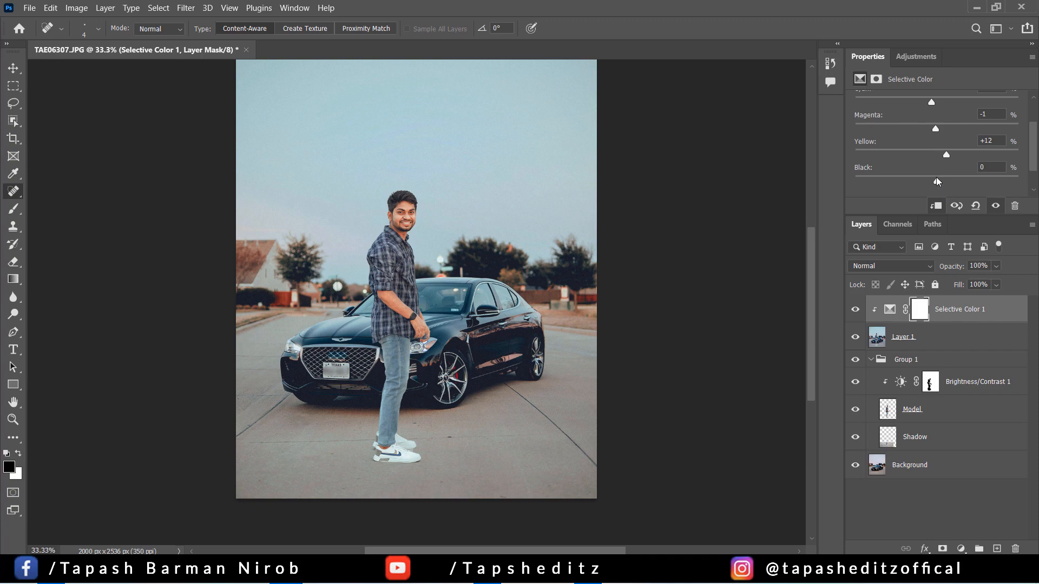
{"action": "left_click_drag", "start_coordinate": [937, 182], "coordinate": [937, 182]}
{"action": "scroll", "coordinate": [940, 174], "scroll_direction": "up", "scroll_amount": 2}
Step: Reduce the cyan and slightly raise the black of the Reds in the Selective Color adjustment
{"action": "left_click", "coordinate": [945, 116]}
{"action": "left_click", "coordinate": [937, 118]}
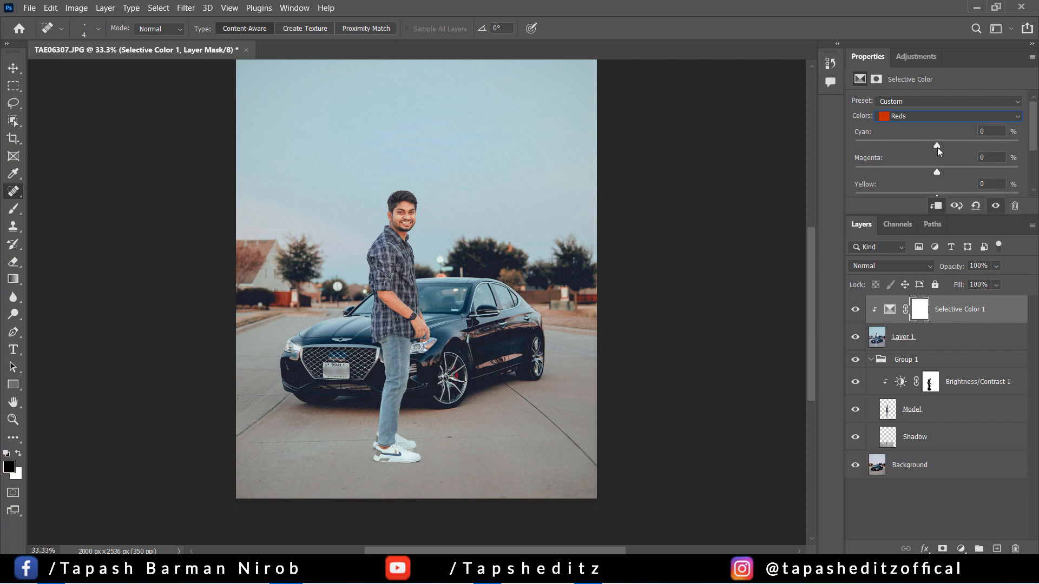
{"action": "left_click_drag", "start_coordinate": [935, 145], "coordinate": [924, 142]}
{"action": "scroll", "coordinate": [959, 176], "scroll_direction": "down", "scroll_amount": 2}
{"action": "left_click_drag", "start_coordinate": [937, 180], "coordinate": [939, 180]}
{"action": "scroll", "coordinate": [939, 167], "scroll_direction": "up", "scroll_amount": 2}
Step: Reduce the cyan of the Blues and set their black to -29% in the Selective Color adjustment
{"action": "left_click", "coordinate": [911, 121]}
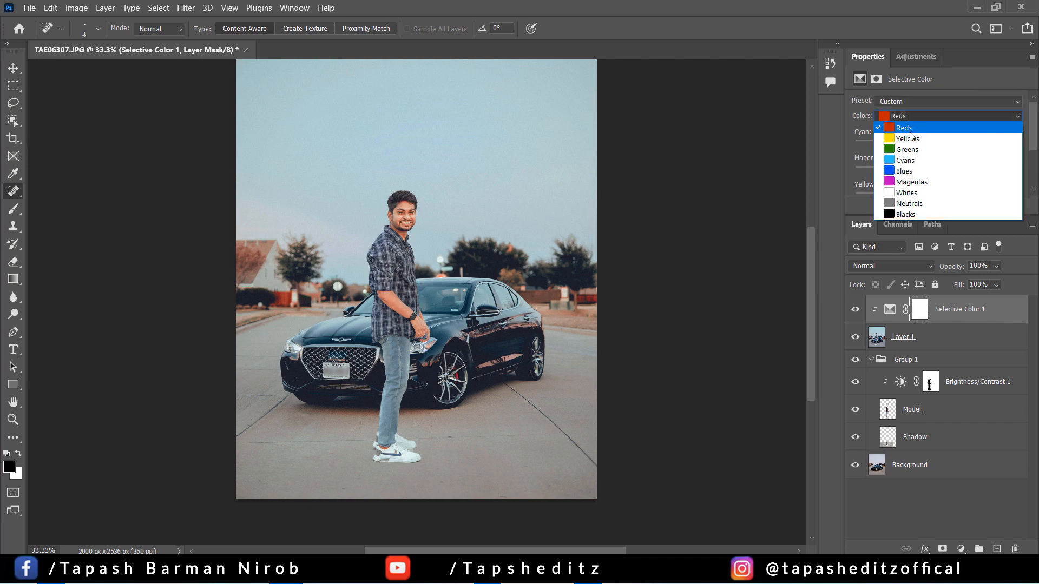
{"action": "left_click", "coordinate": [920, 171]}
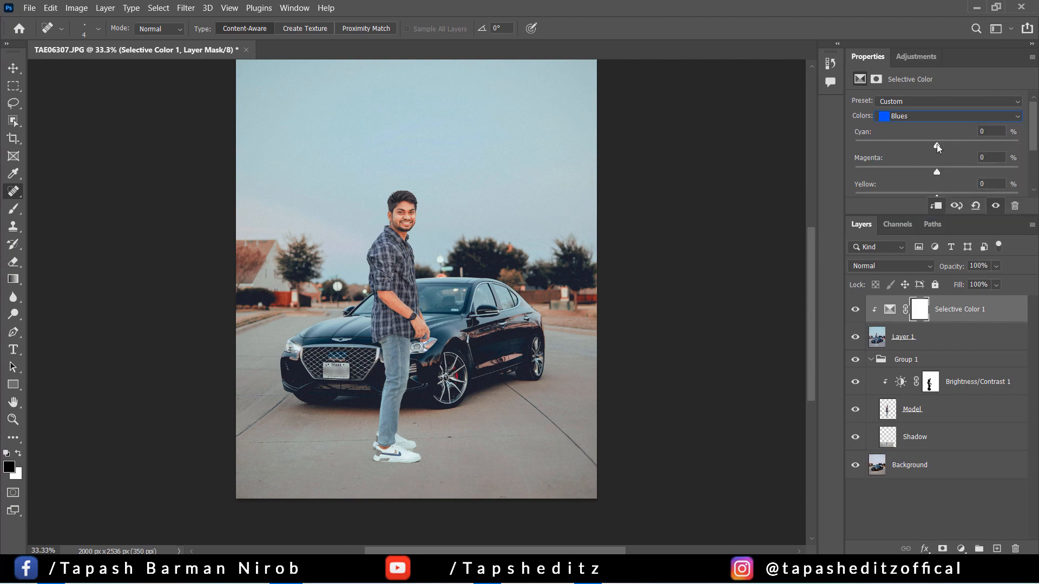
{"action": "left_click_drag", "start_coordinate": [937, 144], "coordinate": [913, 150]}
{"action": "scroll", "coordinate": [922, 146], "scroll_direction": "down", "scroll_amount": 3}
{"action": "scroll", "coordinate": [903, 130], "scroll_direction": "up", "scroll_amount": 5}
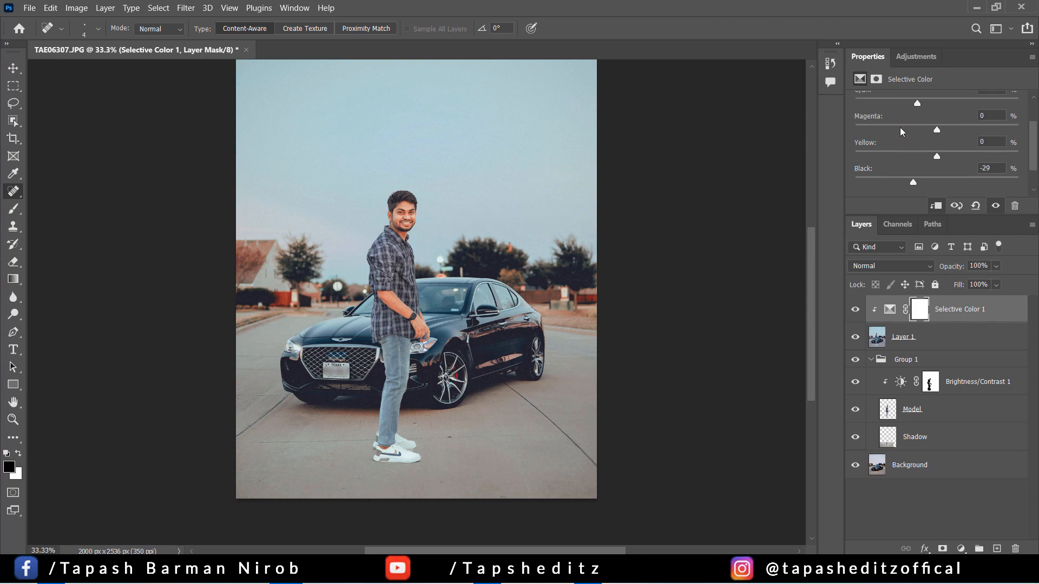
Step: Set the Blacks of the Selective Color adjustment to black -8% and cyan +10%
{"action": "left_click", "coordinate": [920, 116]}
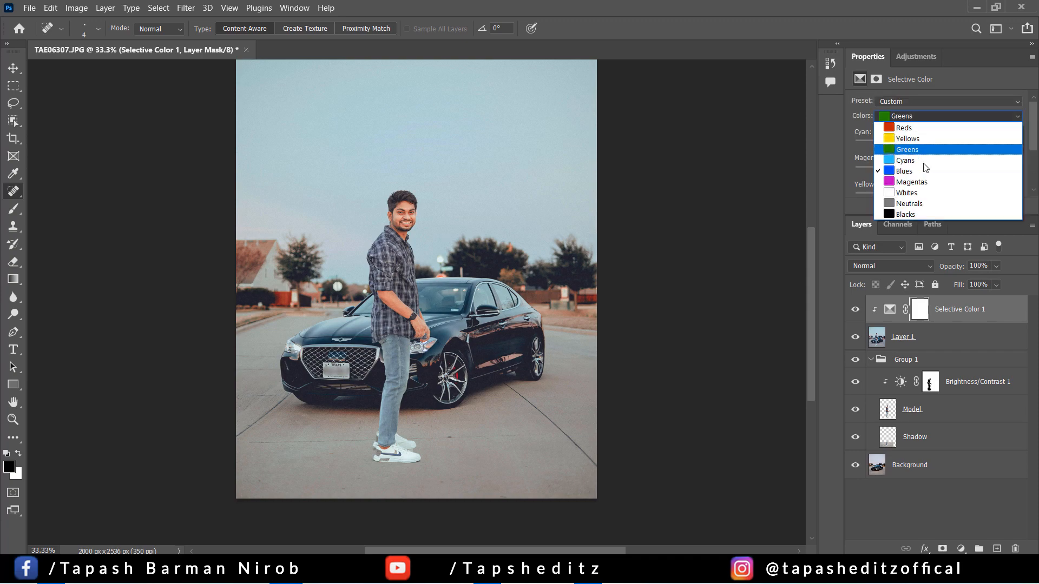
{"action": "left_click", "coordinate": [920, 214]}
{"action": "scroll", "coordinate": [937, 188], "scroll_direction": "down", "scroll_amount": 3}
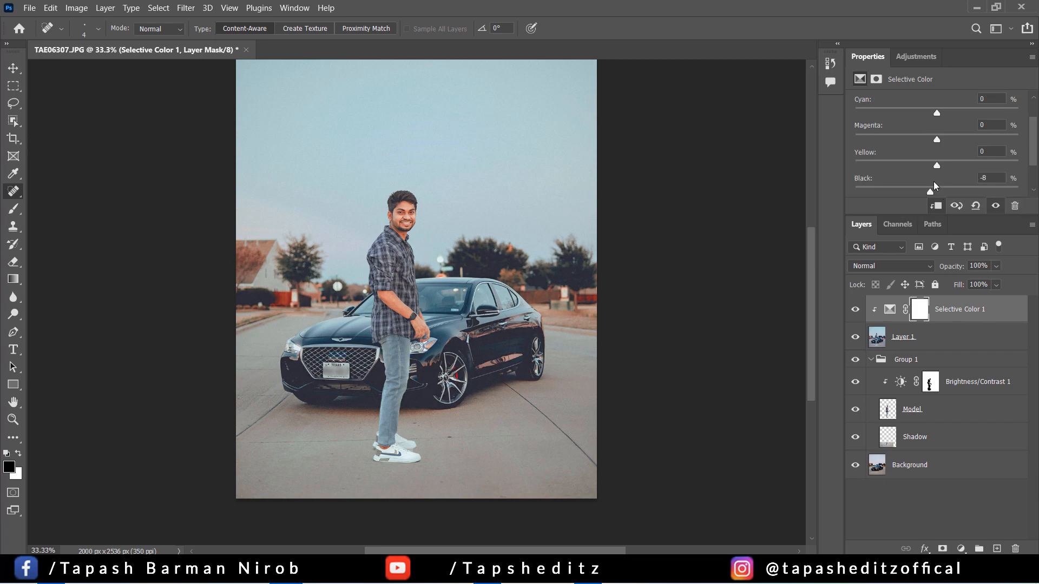
{"action": "scroll", "coordinate": [934, 181], "scroll_direction": "up", "scroll_amount": 2}
{"action": "left_click_drag", "start_coordinate": [937, 146], "coordinate": [944, 146]}
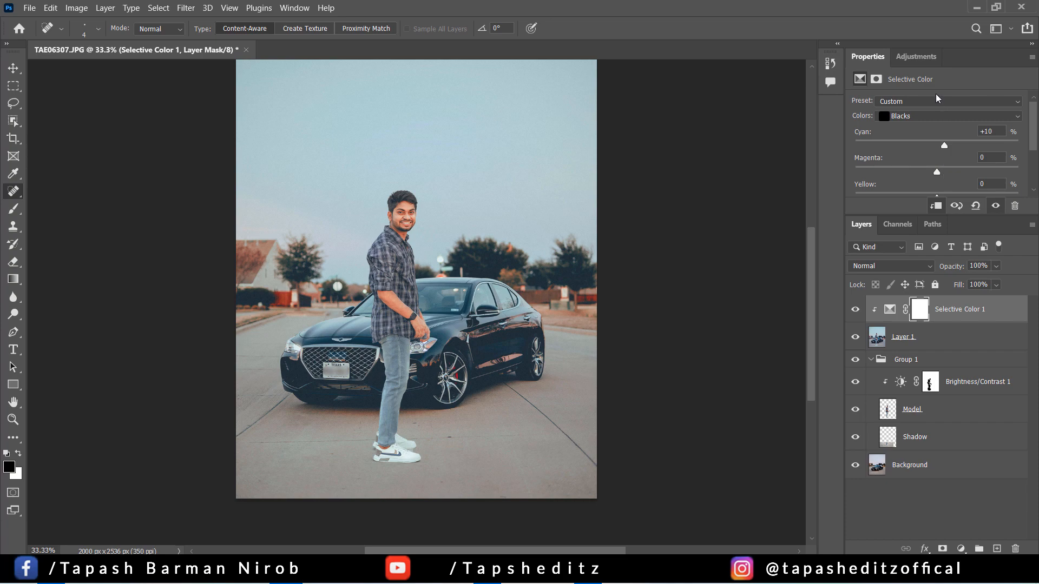
{"action": "left_click", "coordinate": [917, 56]}
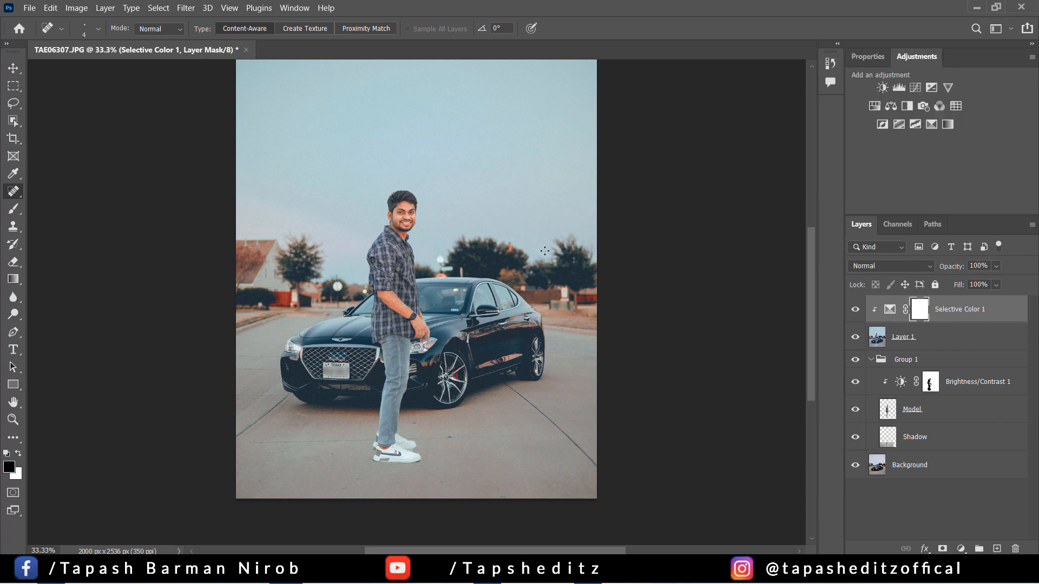
Step: Compare the picture with and without the Selective Color adjustment by toggling its visibility
{"action": "key", "text": "ctrl+minus"}
{"action": "key", "text": "ctrl+minus"}
{"action": "key", "text": "ctrl+plus"}
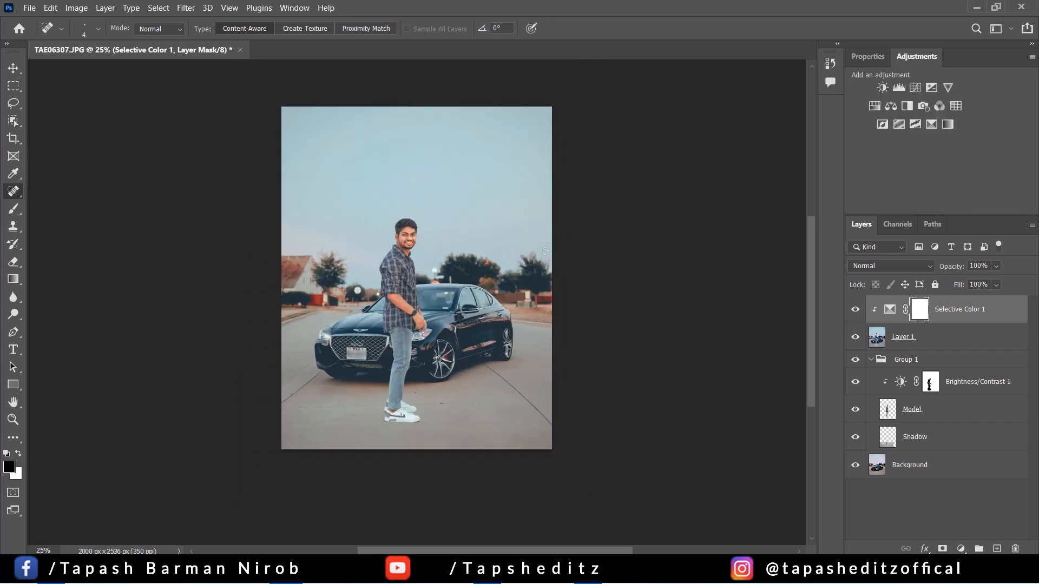
{"action": "scroll", "coordinate": [544, 252], "scroll_direction": "up", "scroll_amount": 1}
{"action": "key", "text": "ctrl+plus"}
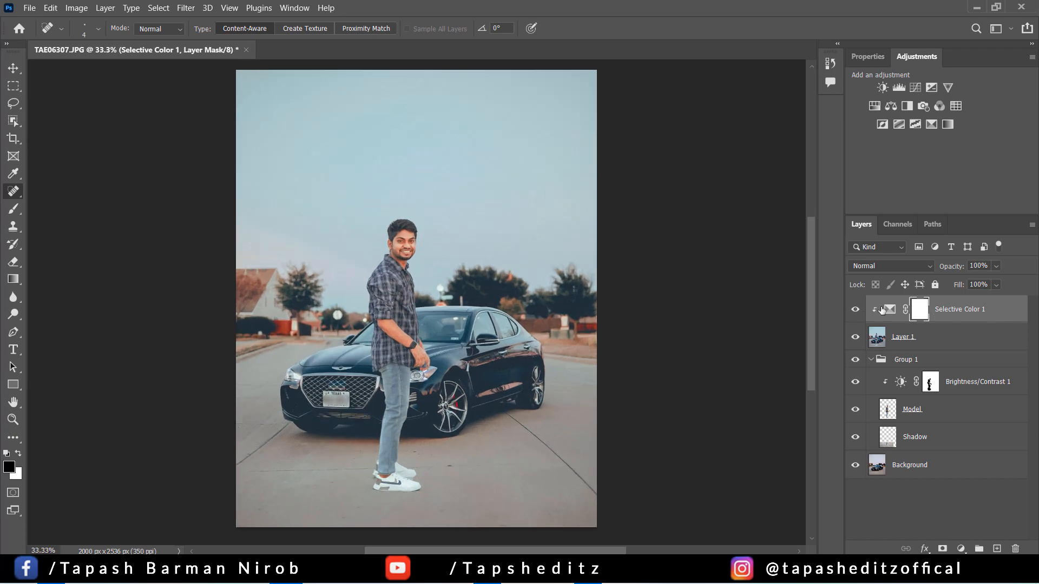
{"action": "left_click", "coordinate": [854, 309]}
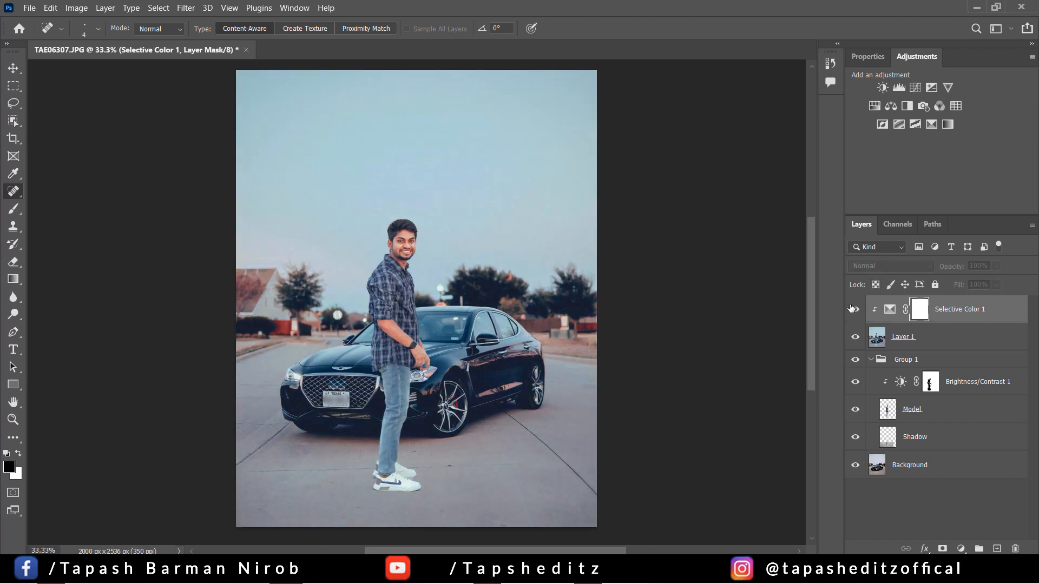
{"action": "left_click", "coordinate": [854, 309]}
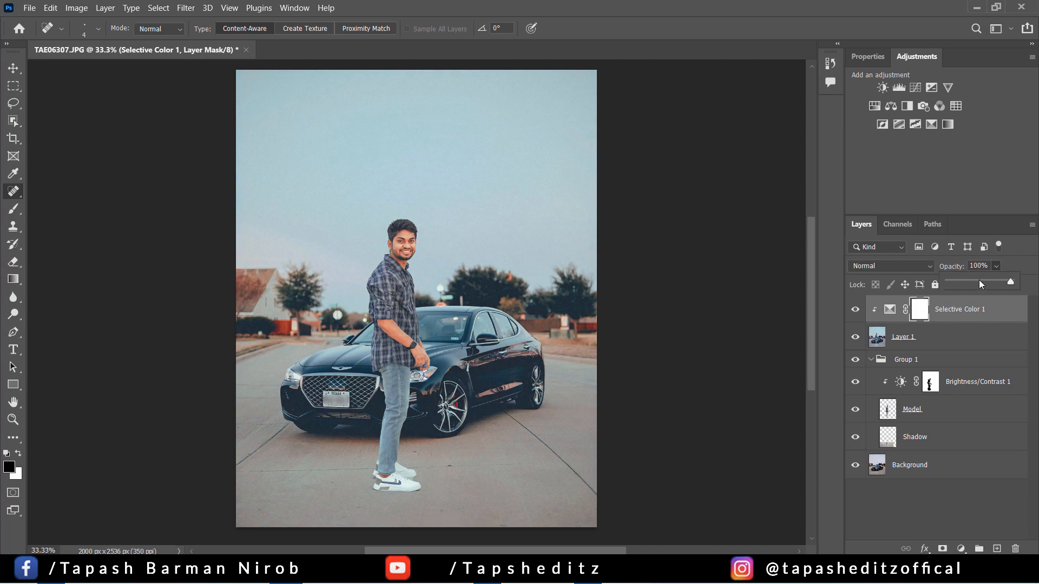
Step: Lower the Selective Color adjustment's opacity to 49% and merge it down into Layer 1
{"action": "left_click", "coordinate": [979, 280]}
{"action": "right_click", "coordinate": [969, 309]}
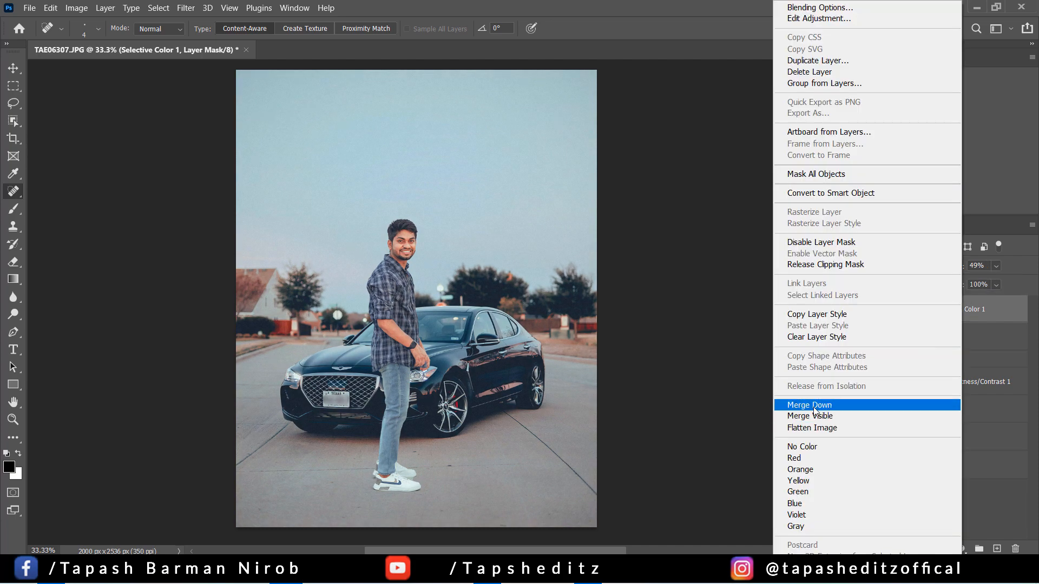
{"action": "left_click", "coordinate": [816, 407]}
Step: Compare the final grade with the ungraded composite by toggling Layer 1, and review the whole picture
{"action": "left_click", "coordinate": [854, 312]}
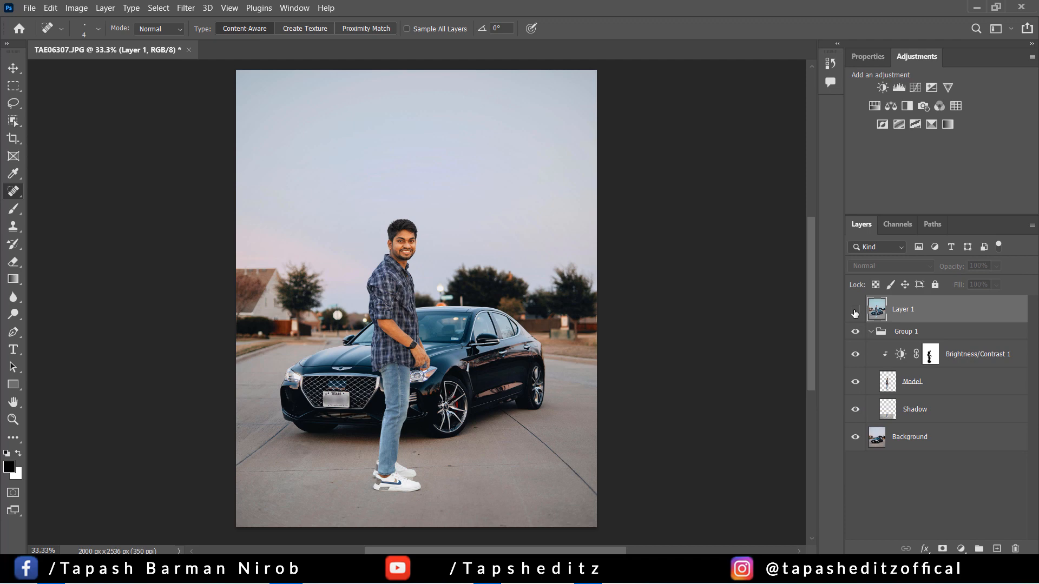
{"action": "left_click", "coordinate": [855, 309]}
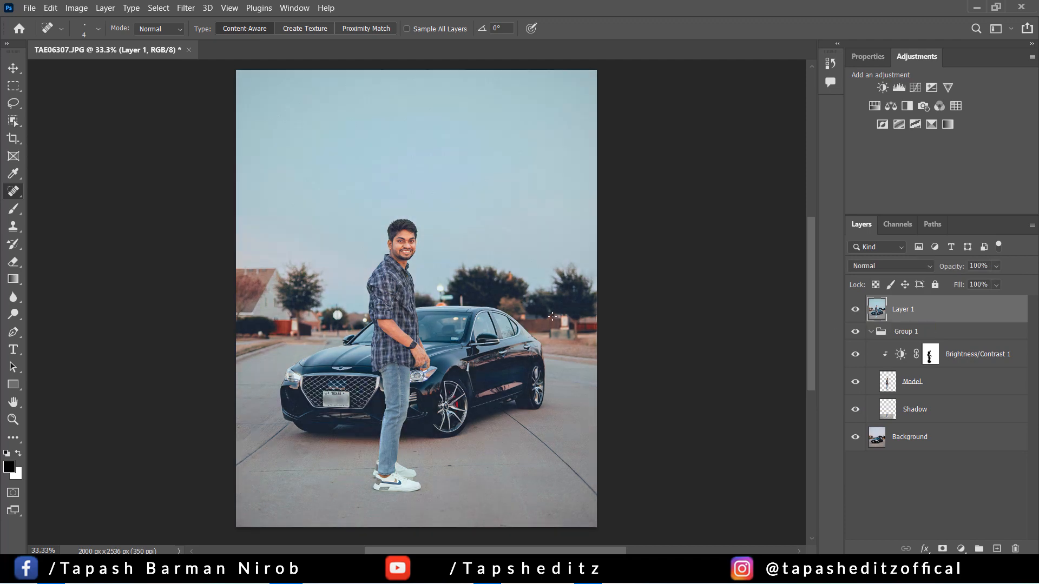
{"action": "scroll", "coordinate": [551, 315], "scroll_direction": "up", "scroll_amount": 1}
{"action": "scroll", "coordinate": [551, 316], "scroll_direction": "down", "scroll_amount": 3}
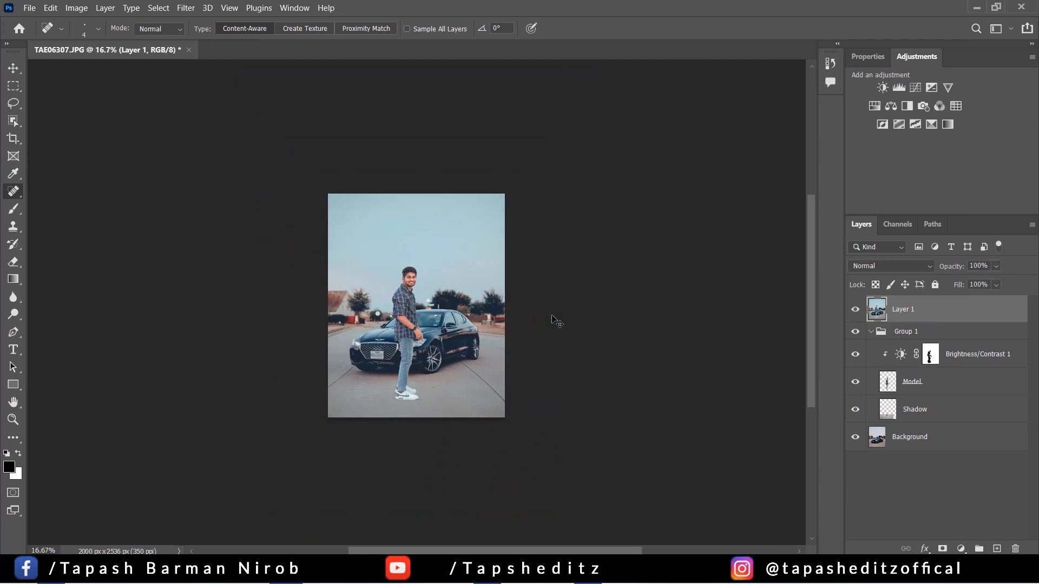
{"action": "scroll", "coordinate": [553, 319], "scroll_direction": "up", "scroll_amount": 2}
{"action": "scroll", "coordinate": [552, 319], "scroll_direction": "up", "scroll_amount": 1}
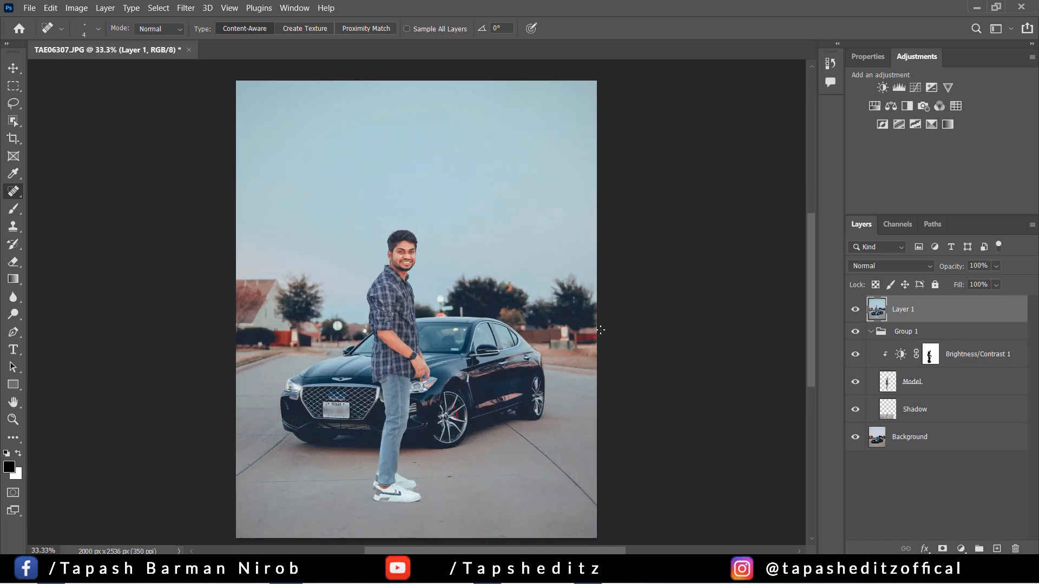